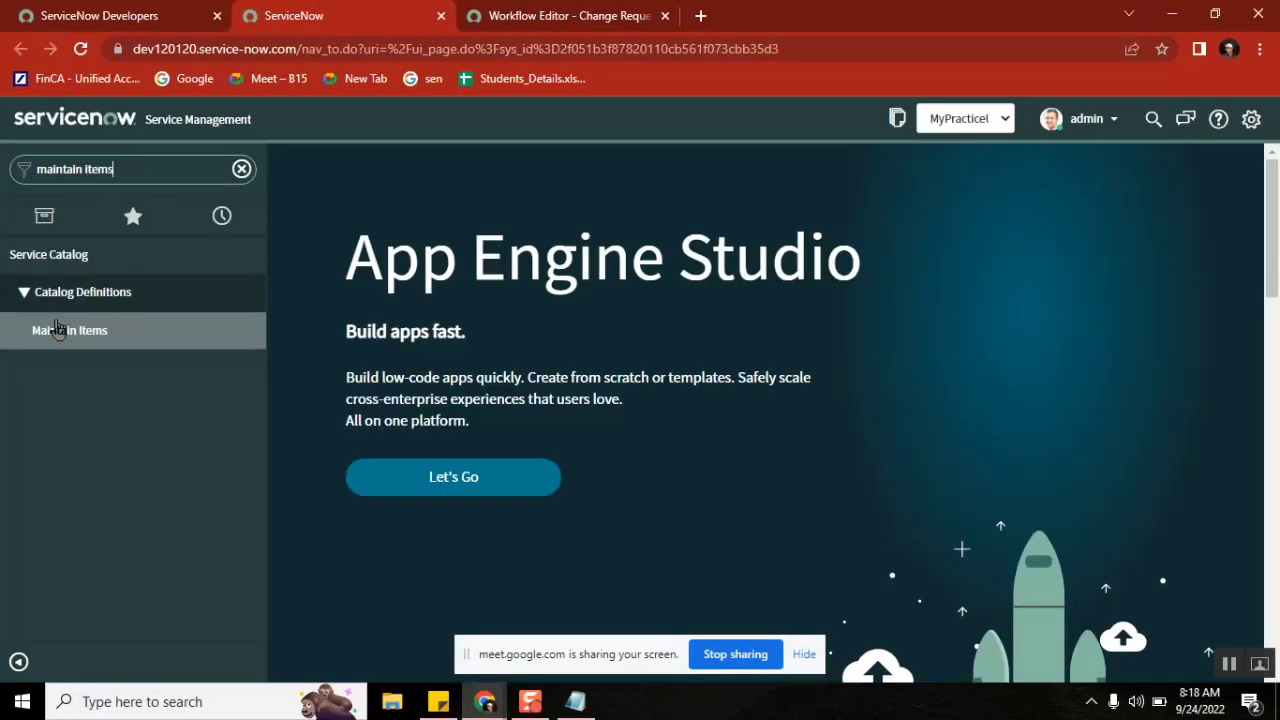
# - Open the Maintain Items list in a new browser tab and open the Application Installation Request catalog item
pyautogui.middleClick(85, 343)
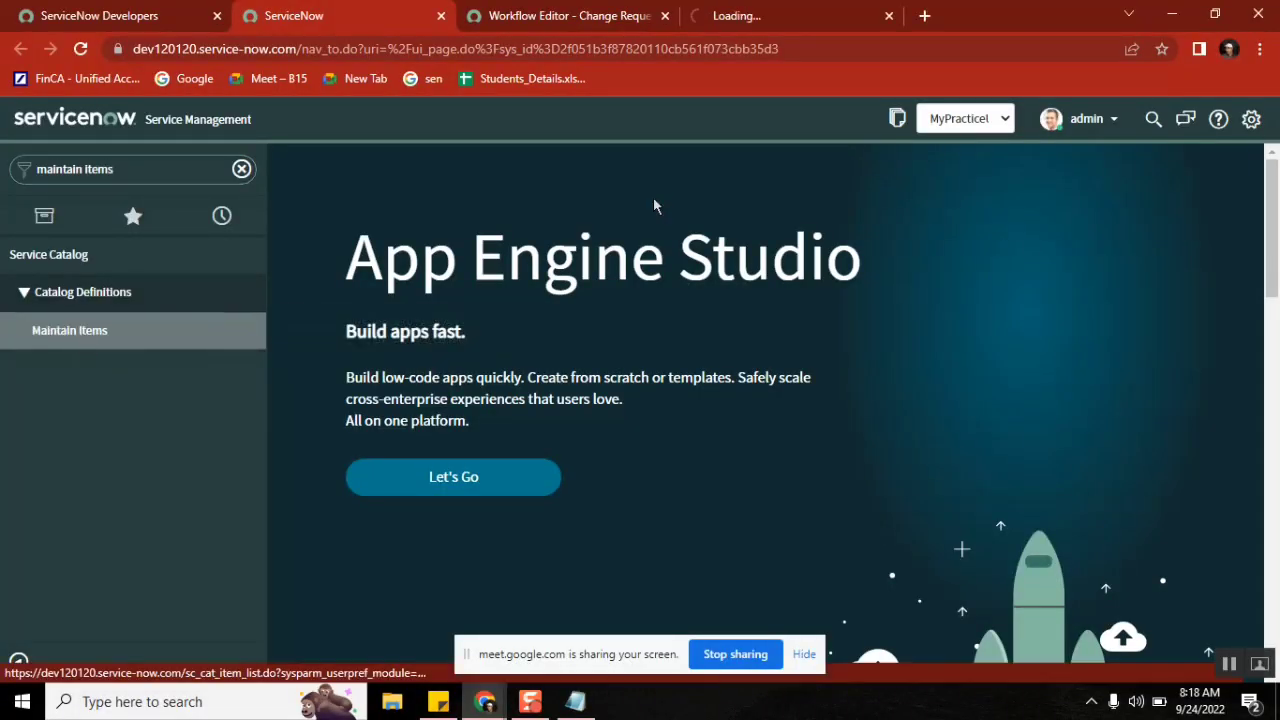
pyautogui.click(755, 16)
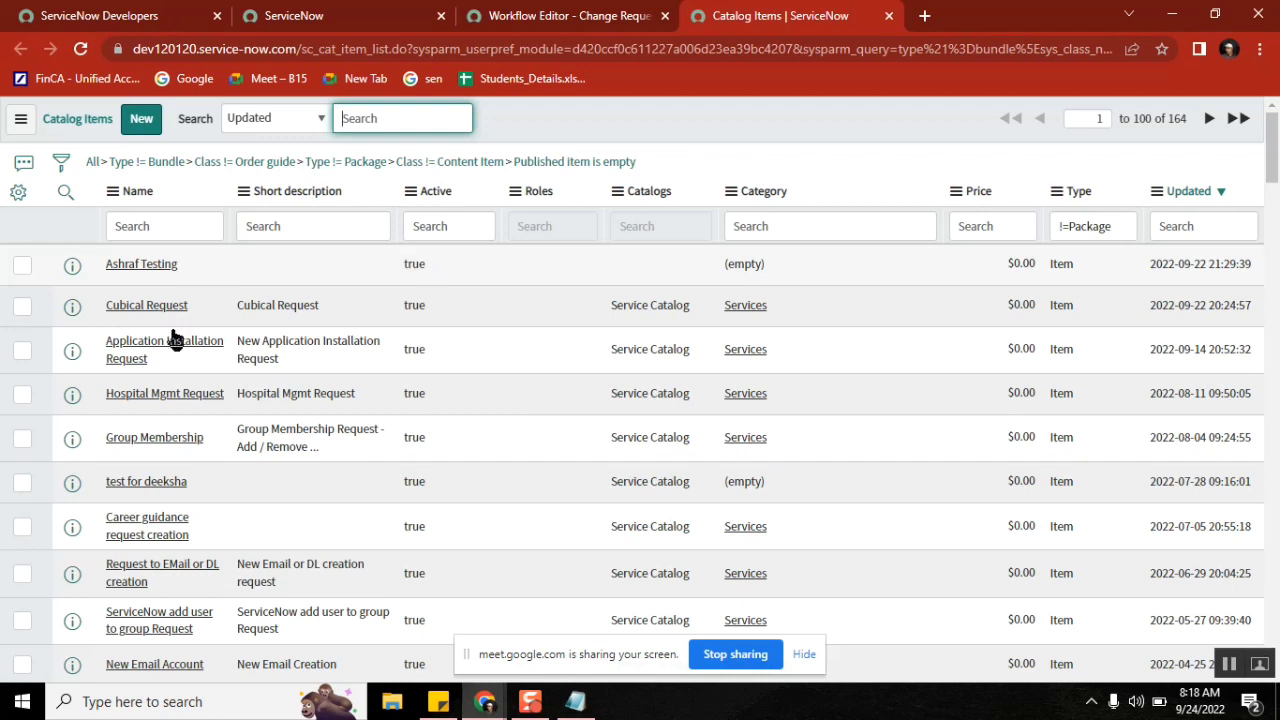
pyautogui.click(1185, 191)
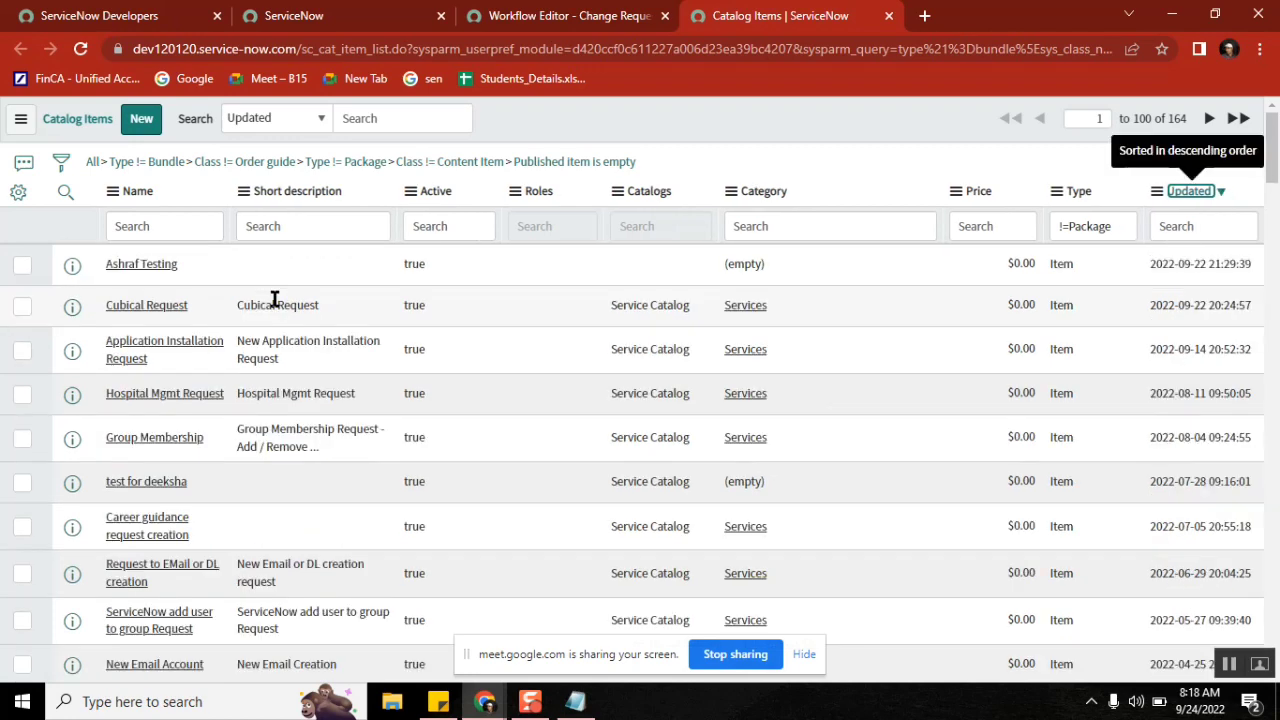
pyautogui.click(176, 347)
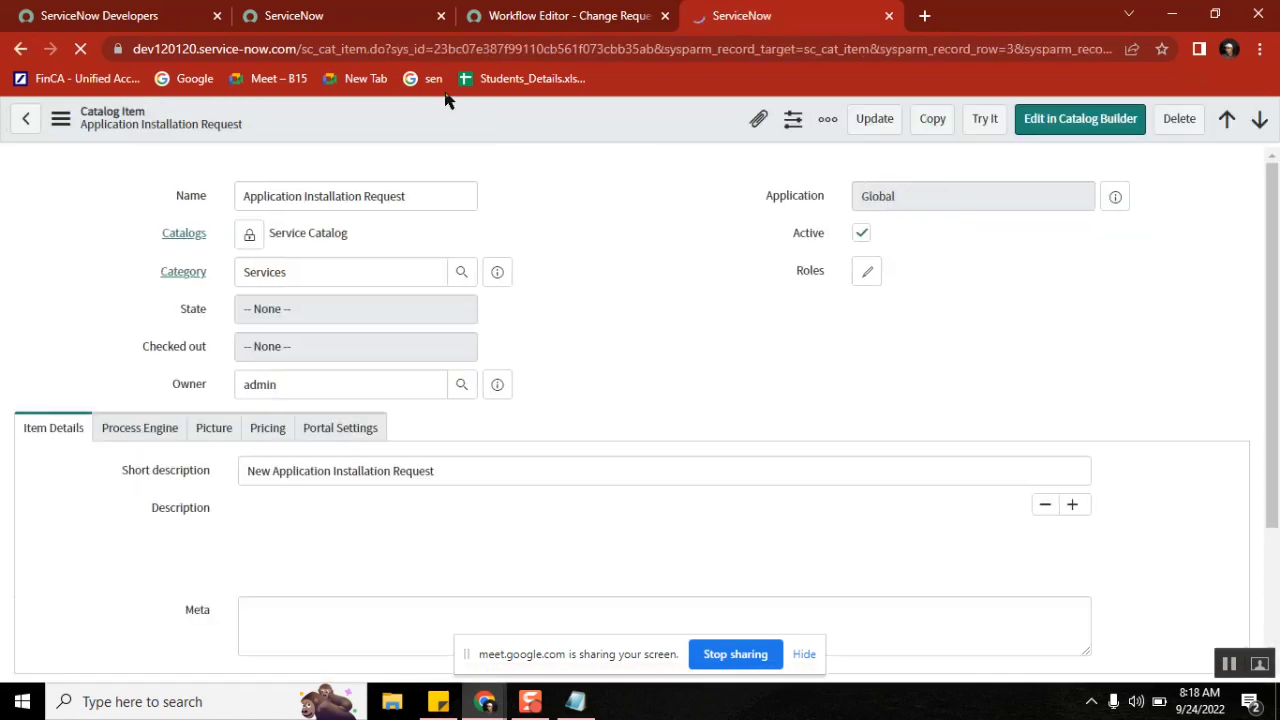
# - Go back to the main ServiceNow page and change the current update set to Default [Global]
pyautogui.click(294, 15)
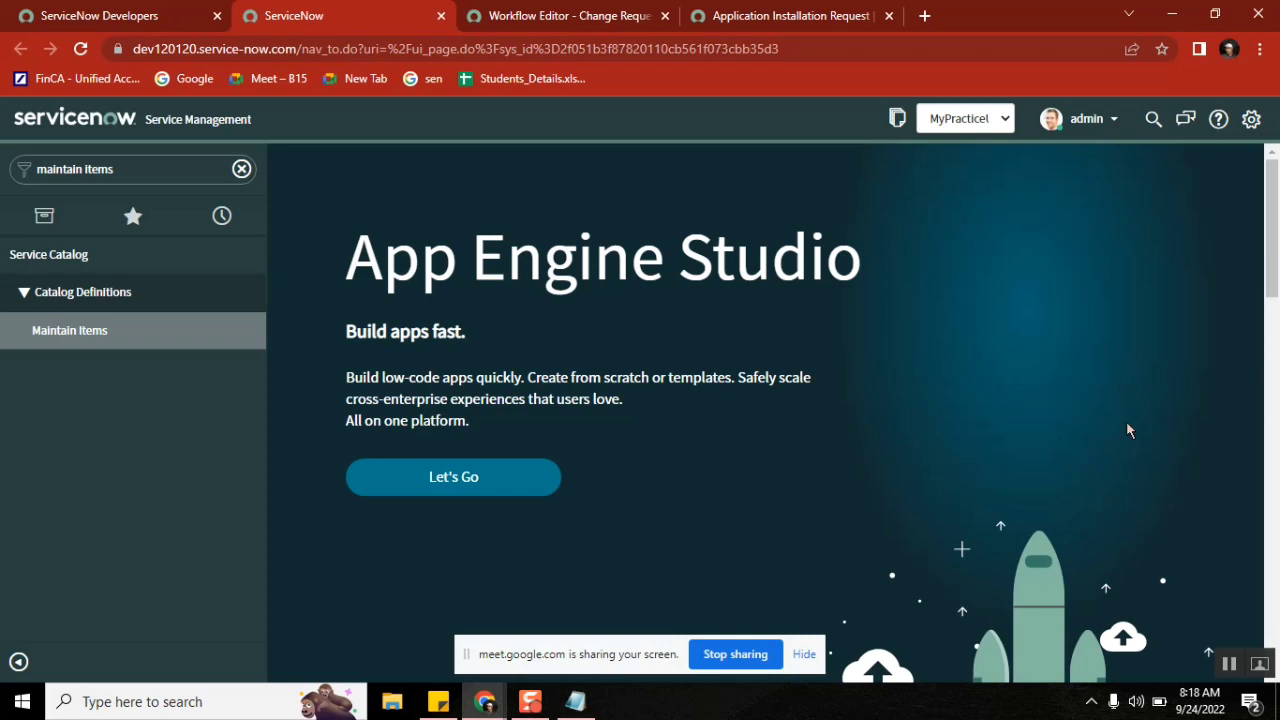
pyautogui.click(960, 118)
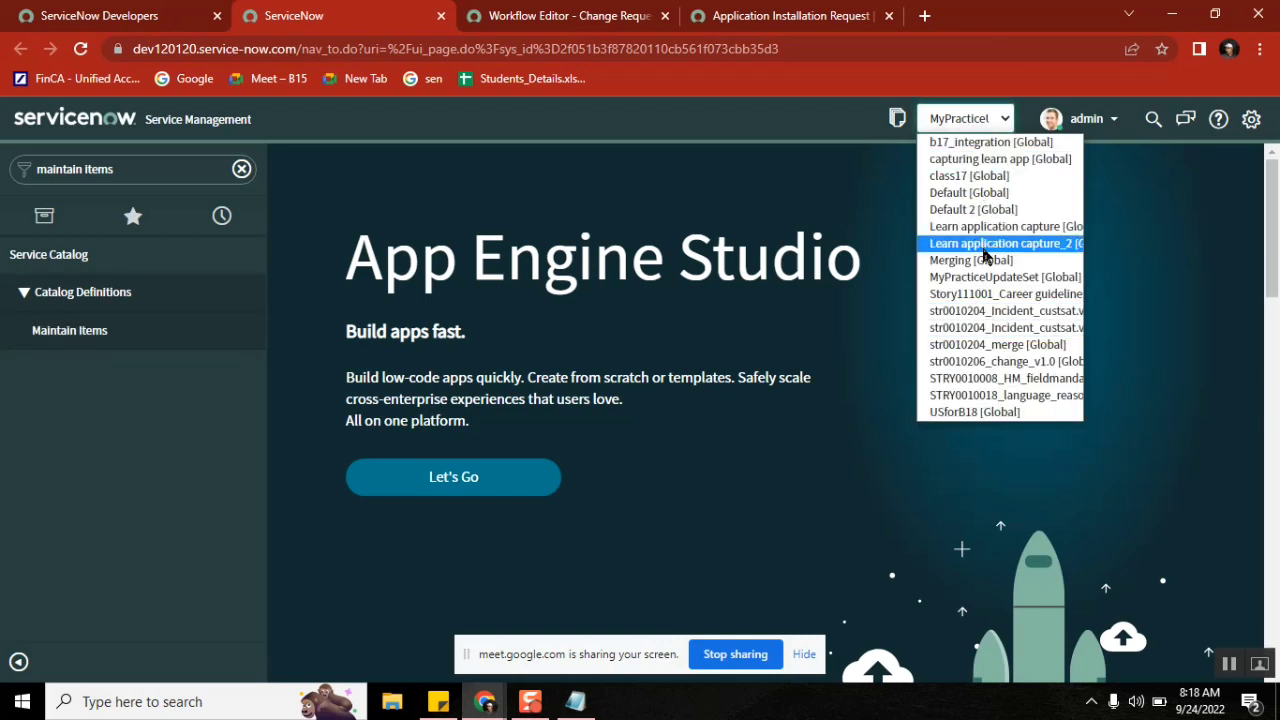
pyautogui.click(978, 193)
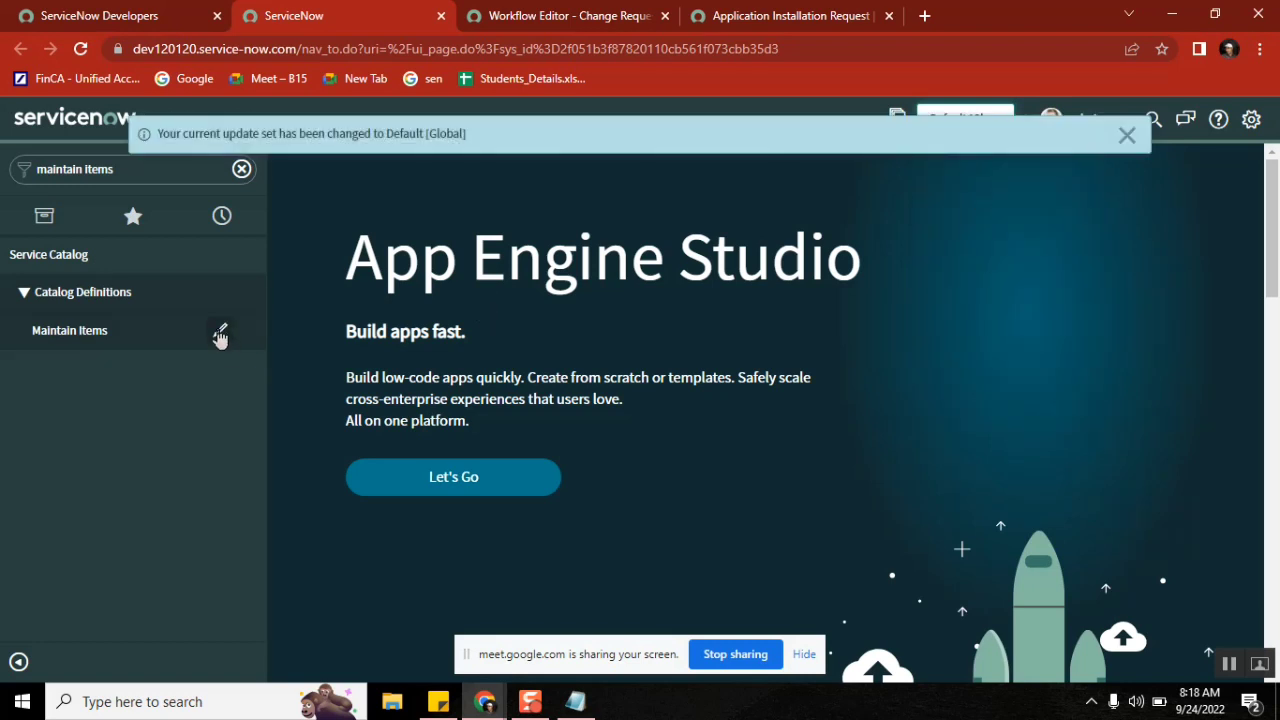
# - Clear the navigator filter, open the Career Guide Request application menu for editing and examine its Roles setting
pyautogui.click(241, 169)
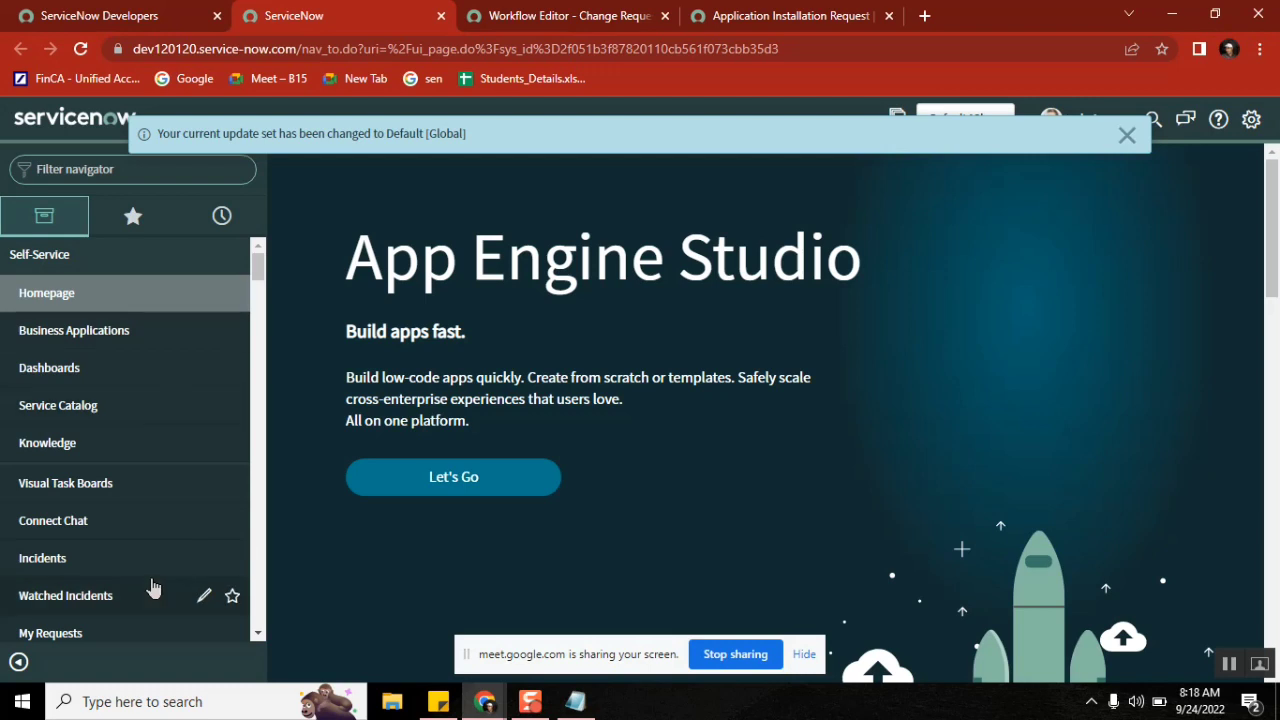
pyautogui.click(80, 260)
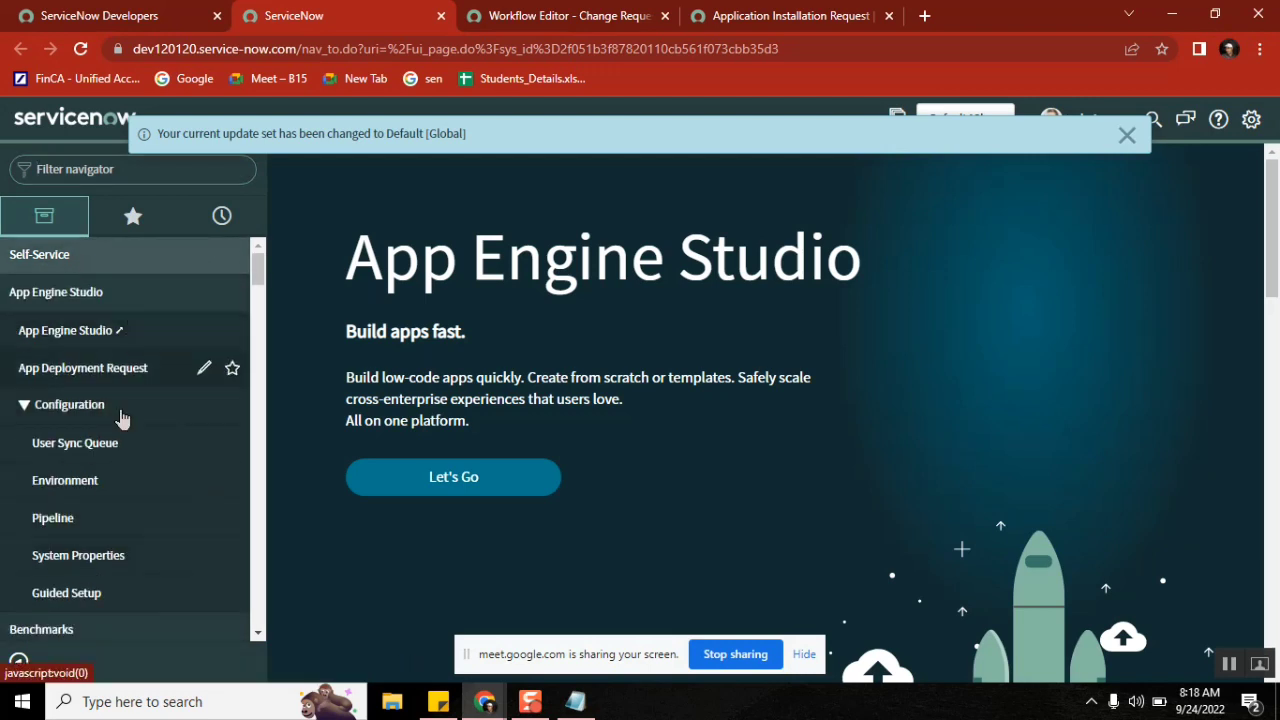
pyautogui.click(115, 295)
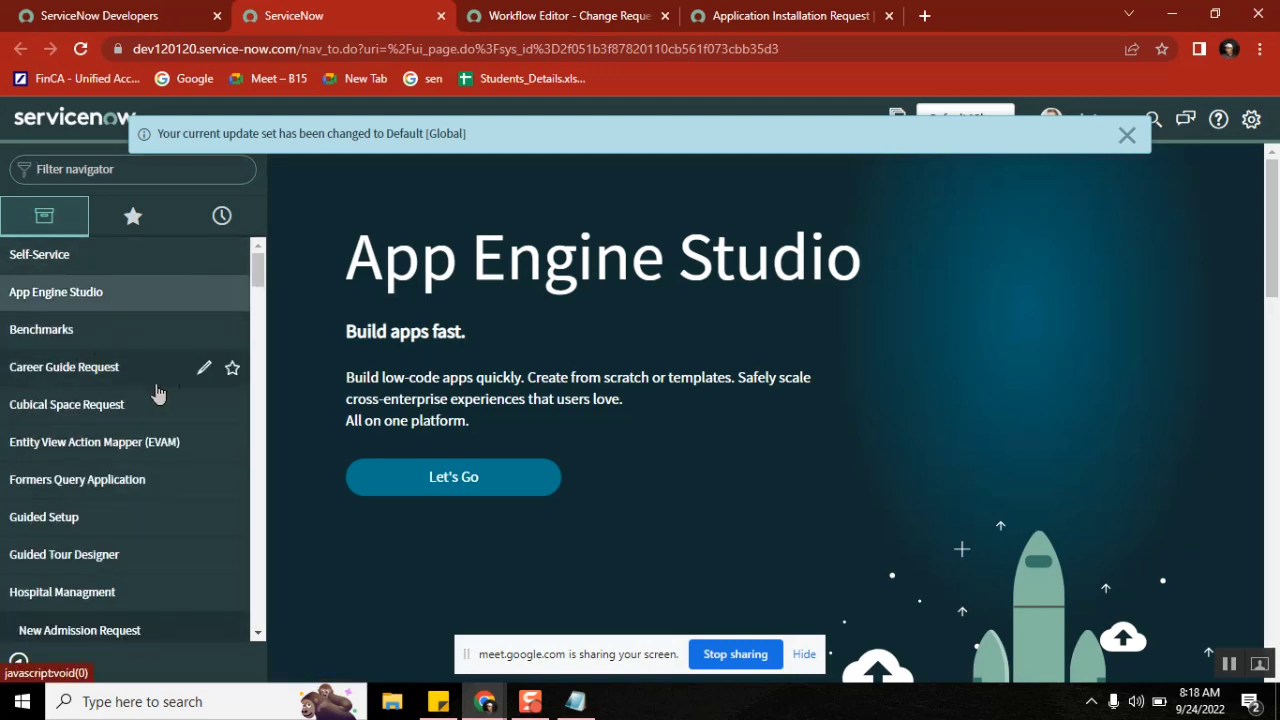
pyautogui.click(204, 369)
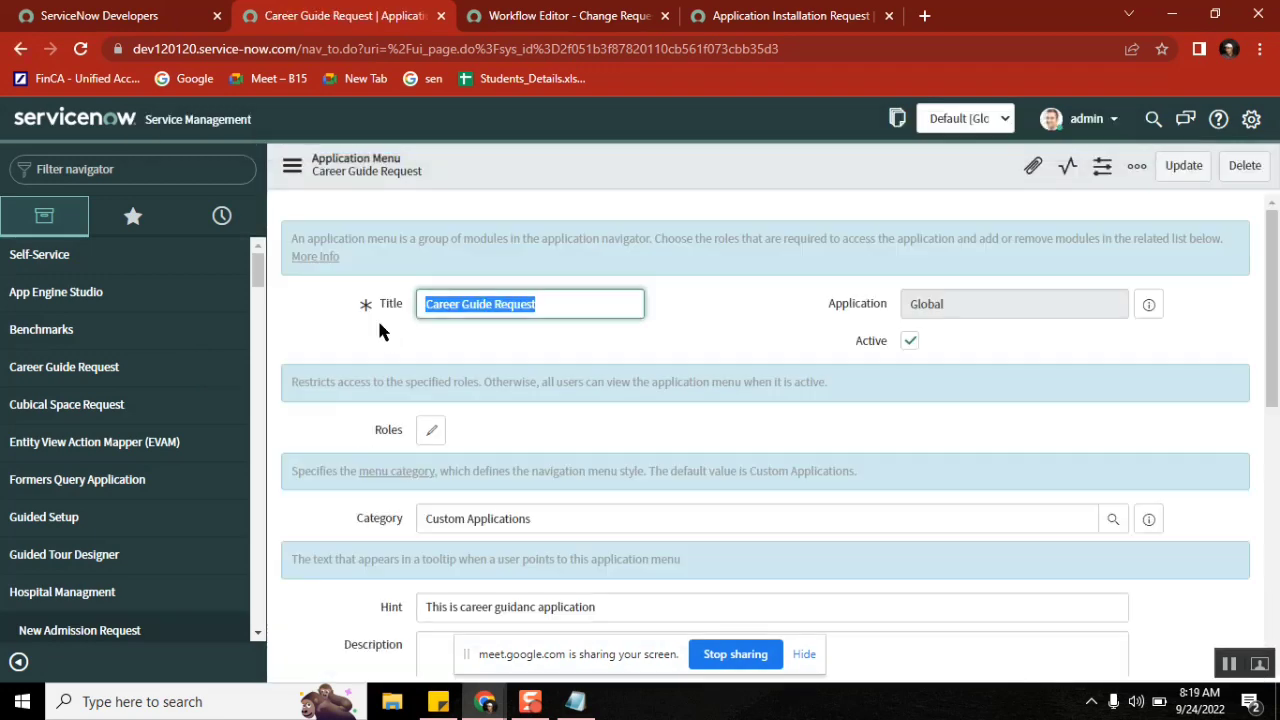
pyautogui.doubleClick(391, 432)
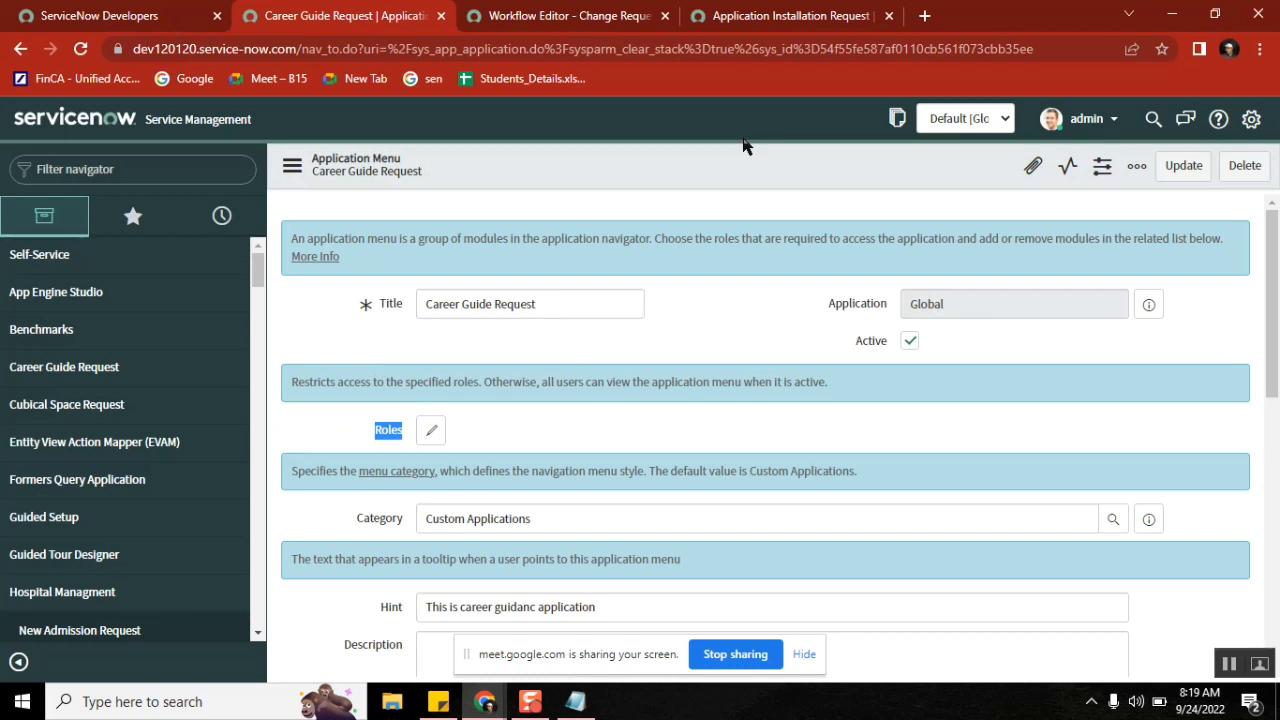
# - Switch to the open Notepad notes and add the heading "access control of catalogs" below "Order guide:"
pyautogui.click(771, 15)
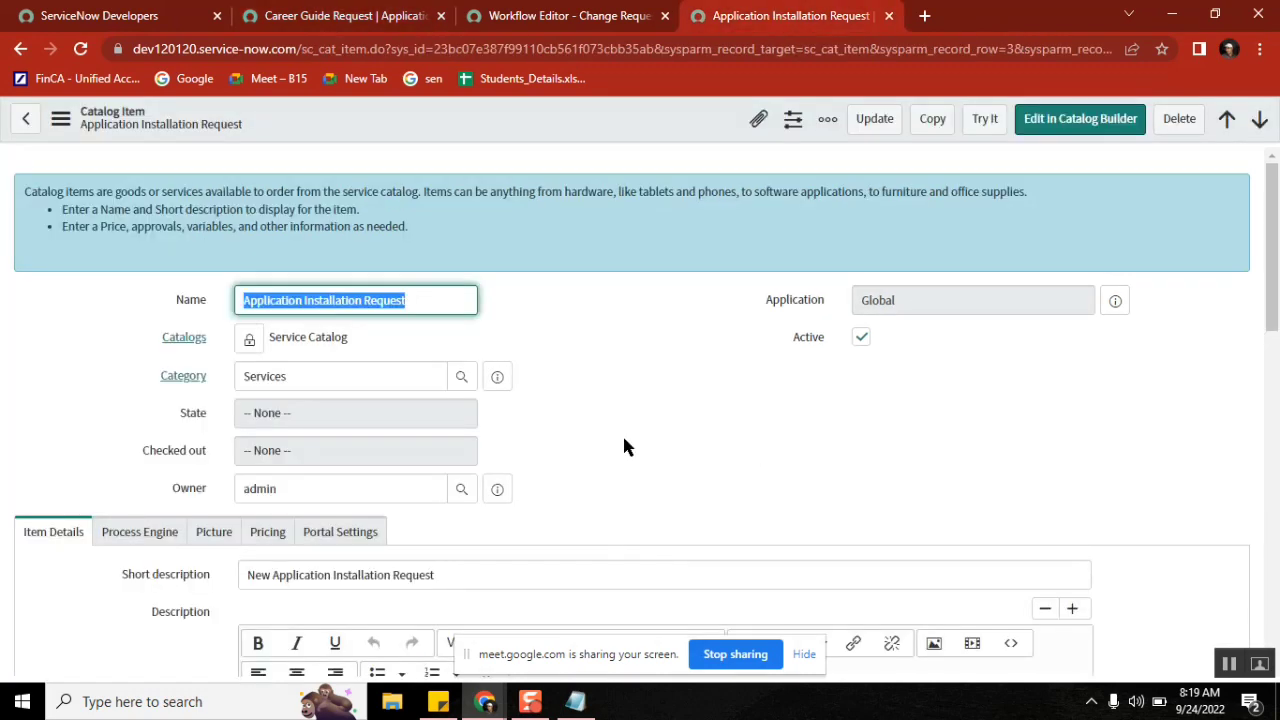
pyautogui.click(575, 701)
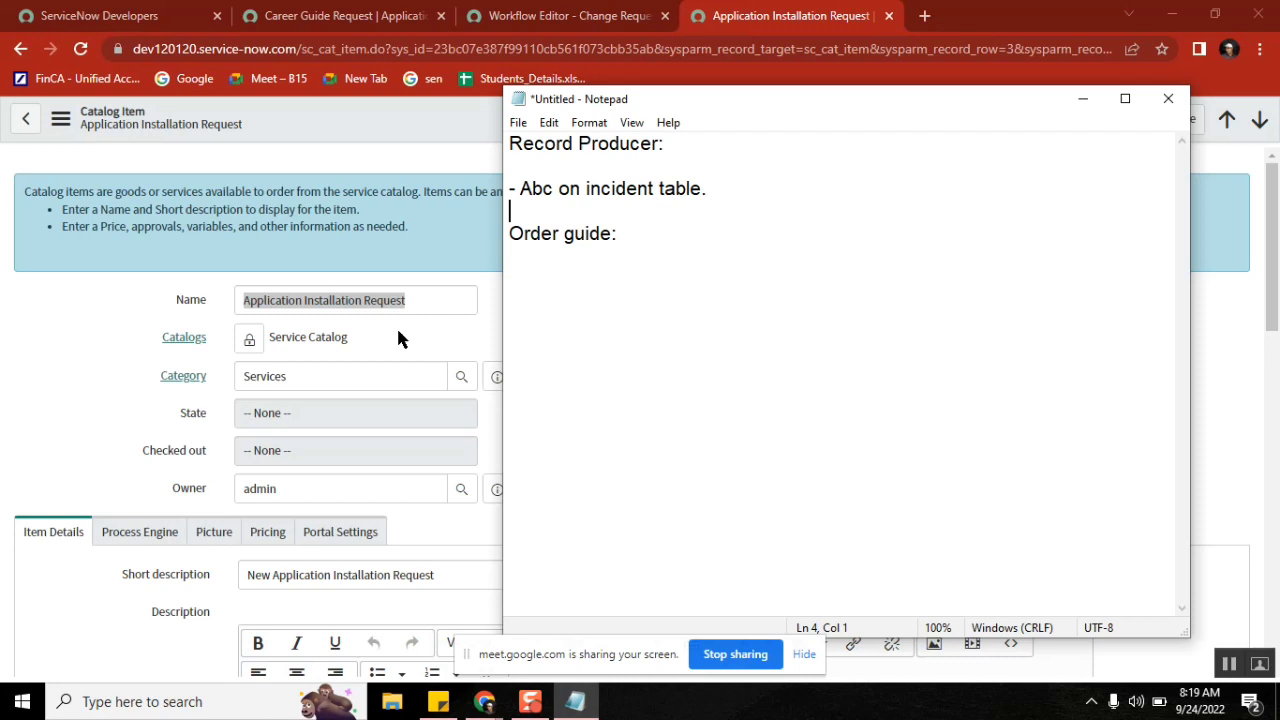
pyautogui.click(626, 238)
pyautogui.press('Return')
pyautogui.press('Return')
pyautogui.press('Return')
pyautogui.write('access of')
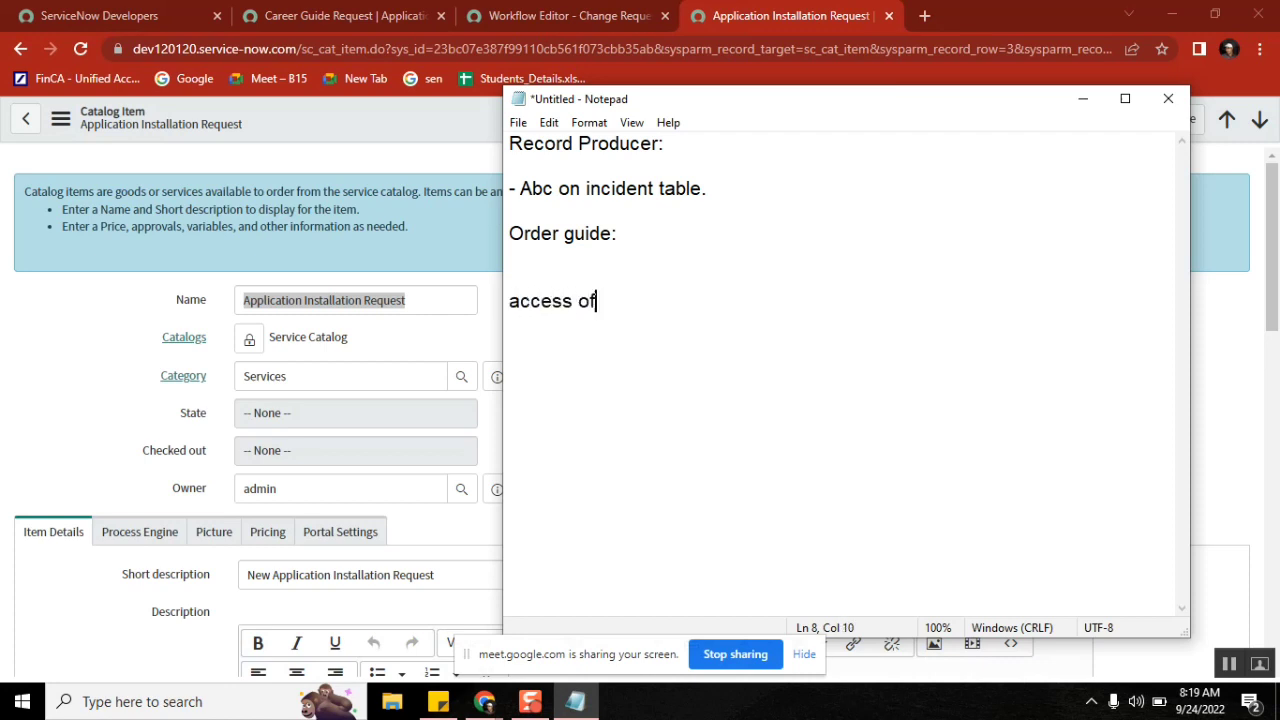
pyautogui.press('BackSpace')
pyautogui.press('BackSpace')
pyautogui.write('control of service catalogs')
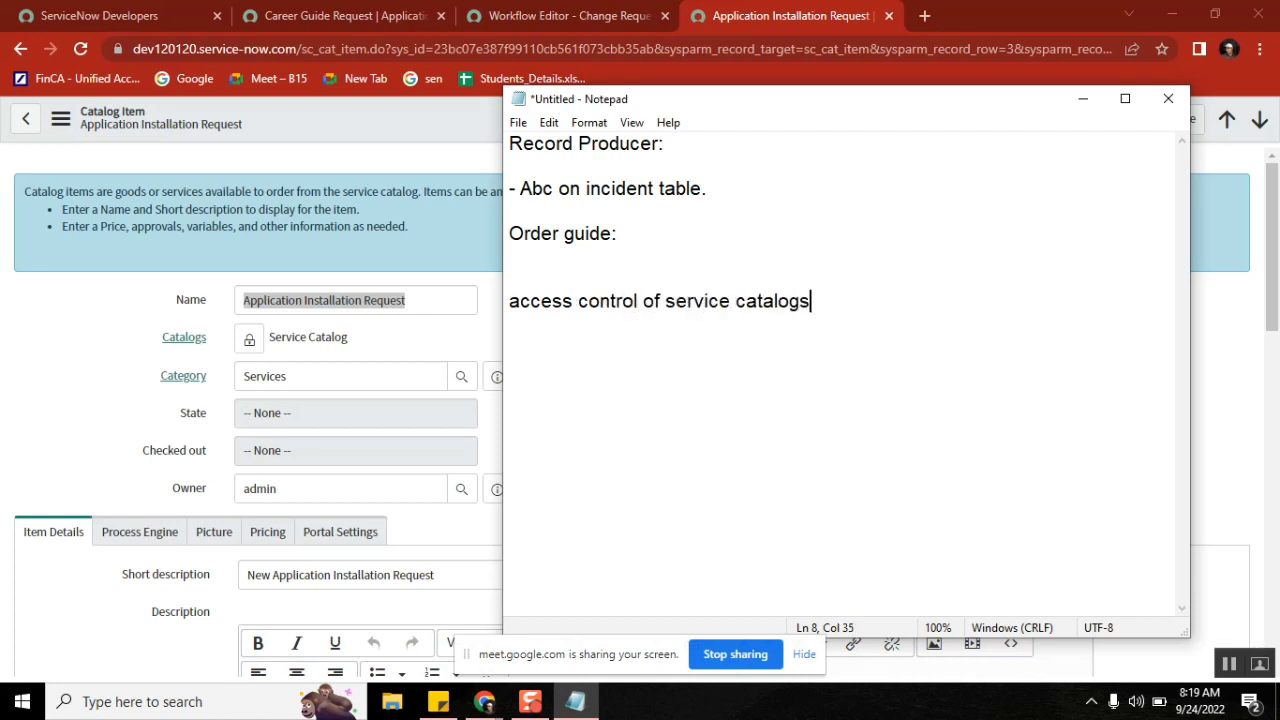
pyautogui.press('Return')
pyautogui.press('Return')
pyautogui.doubleClick(693, 304)
pyautogui.press('BackSpace')
# - List "- itil - role" and "- service desk - group" under the access control heading
pyautogui.click(540, 333)
pyautogui.write('- itil')
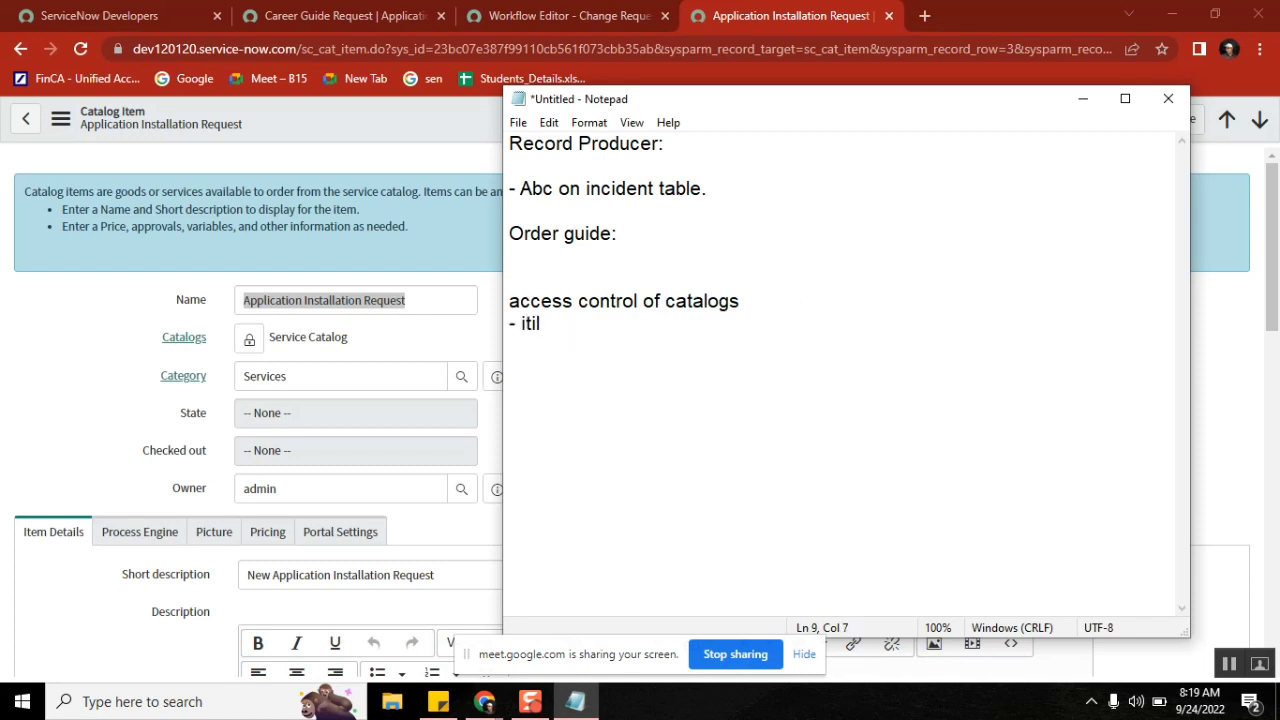
pyautogui.write(' - role')
pyautogui.press('Return')
pyautogui.write('- service desk ')
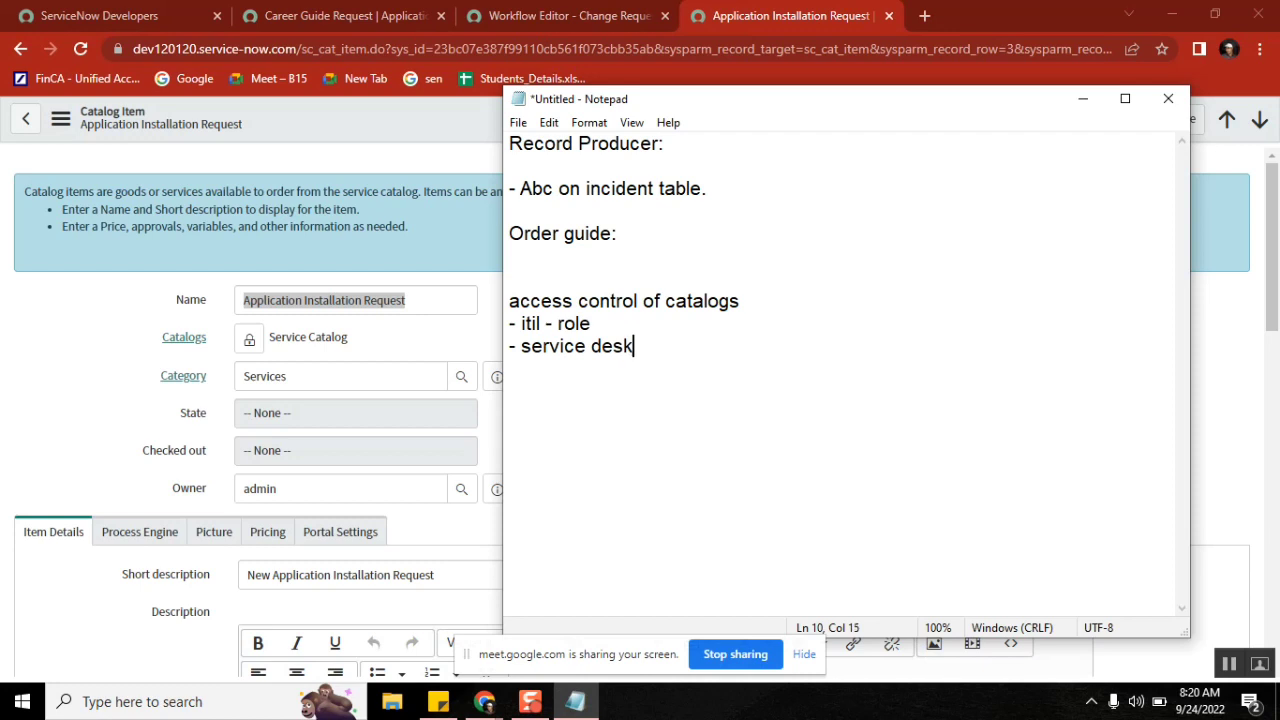
pyautogui.write('- group')
pyautogui.press('Return')
# - Add the lines "- us location people" and "- IT department" to the access control list, followed by blank lines
pyautogui.write('- us oc')
pyautogui.press('BackSpace')
pyautogui.press('BackSpace')
pyautogui.write('location people')
pyautogui.press('Return')
pyautogui.write('- ID')
pyautogui.press('BackSpace')
pyautogui.write('T ')
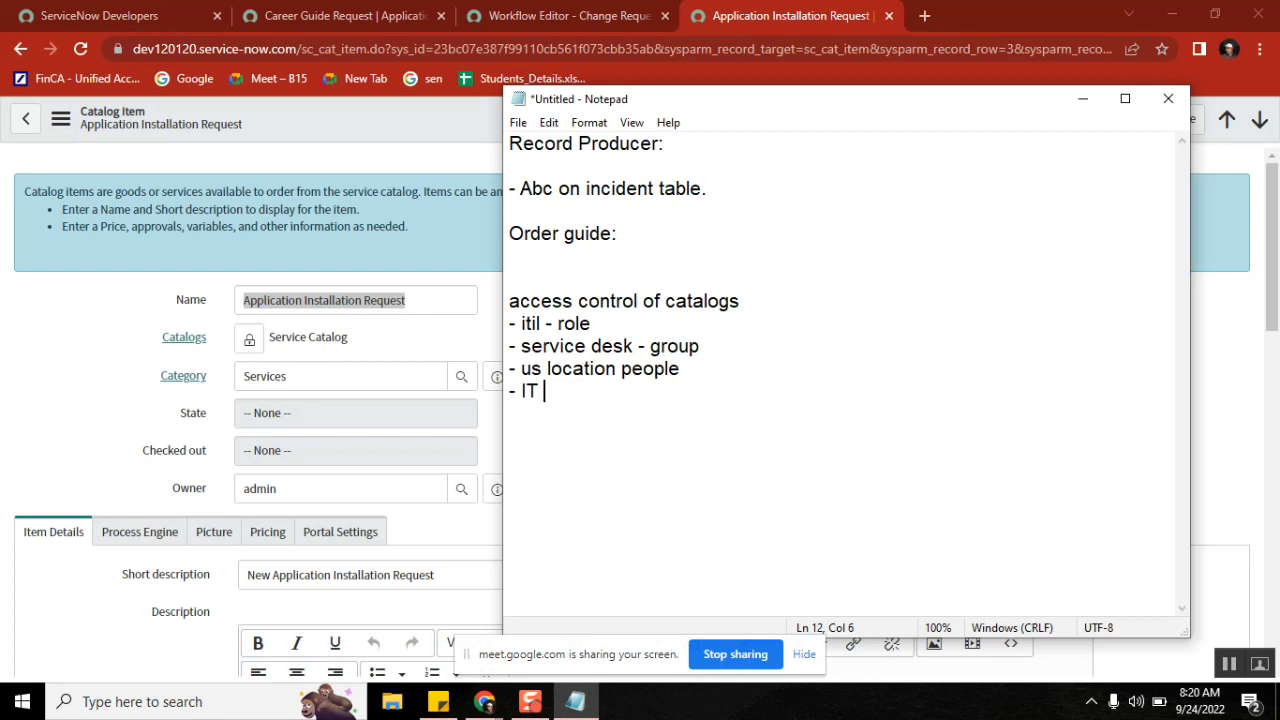
pyautogui.write('department')
pyautogui.press('Return')
pyautogui.press('Return')
pyautogui.press('Return')
pyautogui.press('Return')
pyautogui.press('Return')
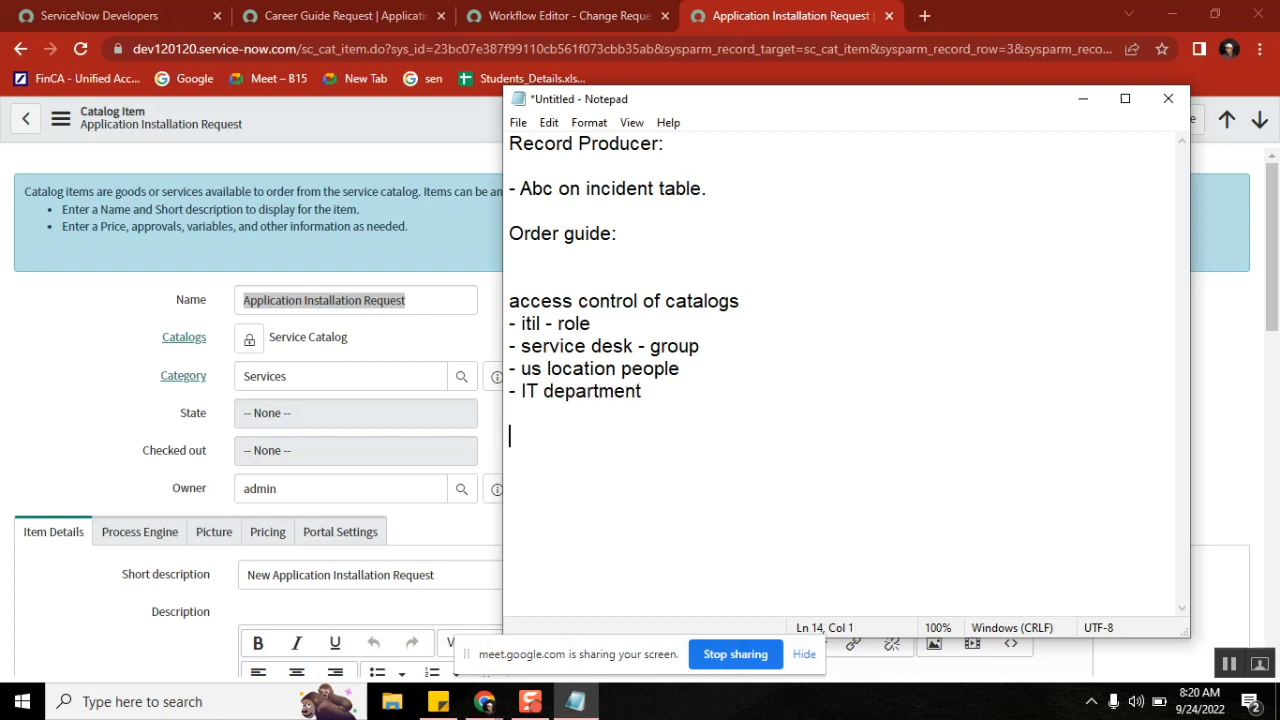
pyautogui.press('Return')
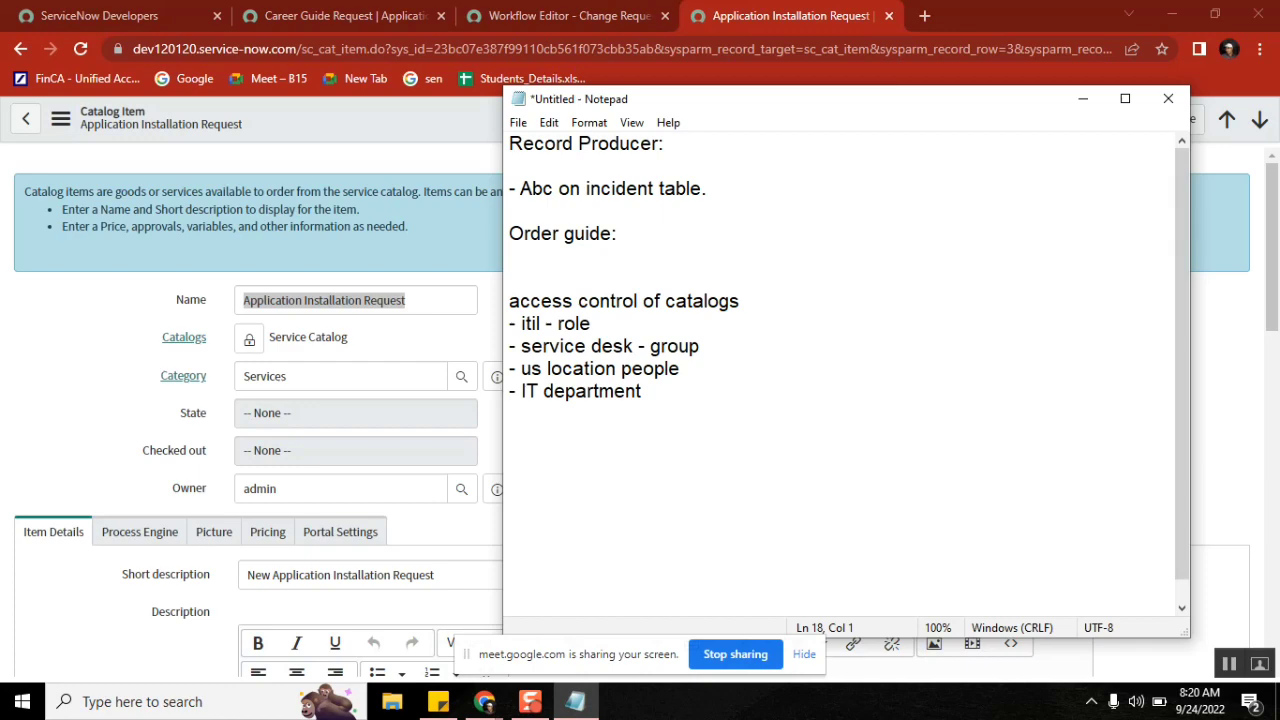
# - Return to the Application Installation Request catalog item and compare its Available For and Not Available For related lists
pyautogui.click(93, 314)
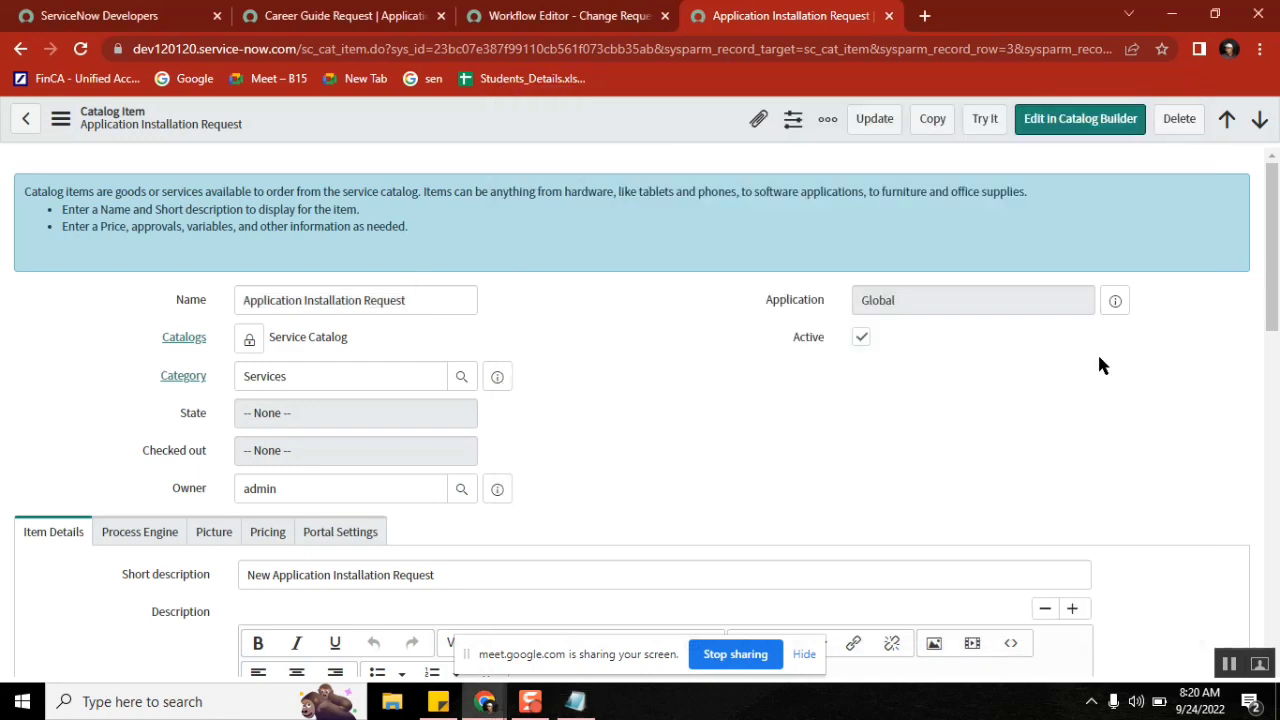
pyautogui.moveTo(1262, 237); pyautogui.dragTo(1270, 440)
pyautogui.click(474, 366)
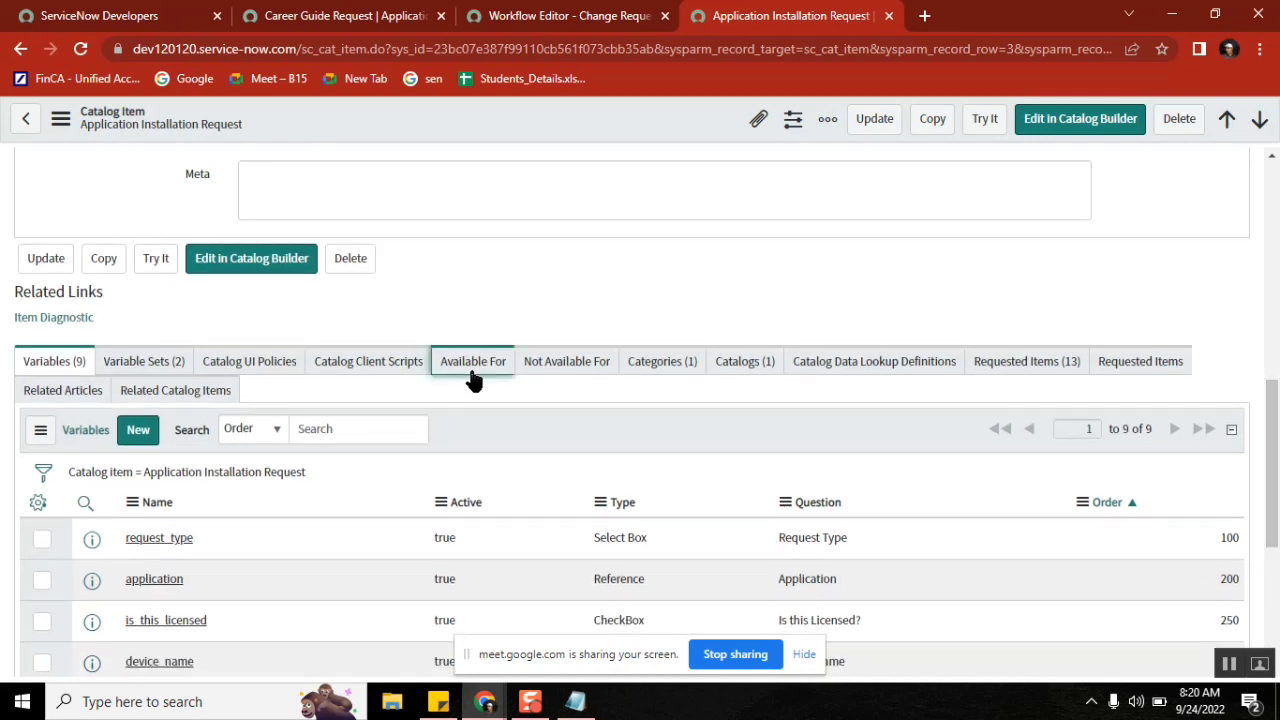
pyautogui.click(578, 369)
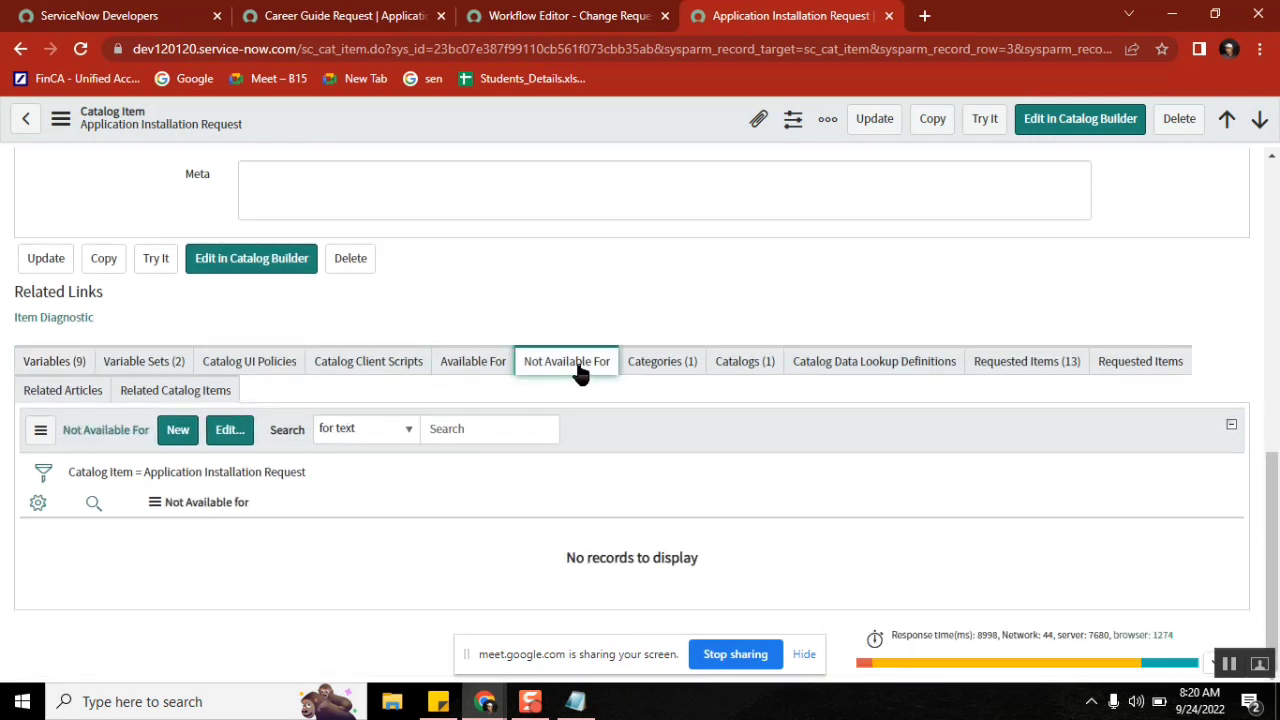
pyautogui.click(474, 366)
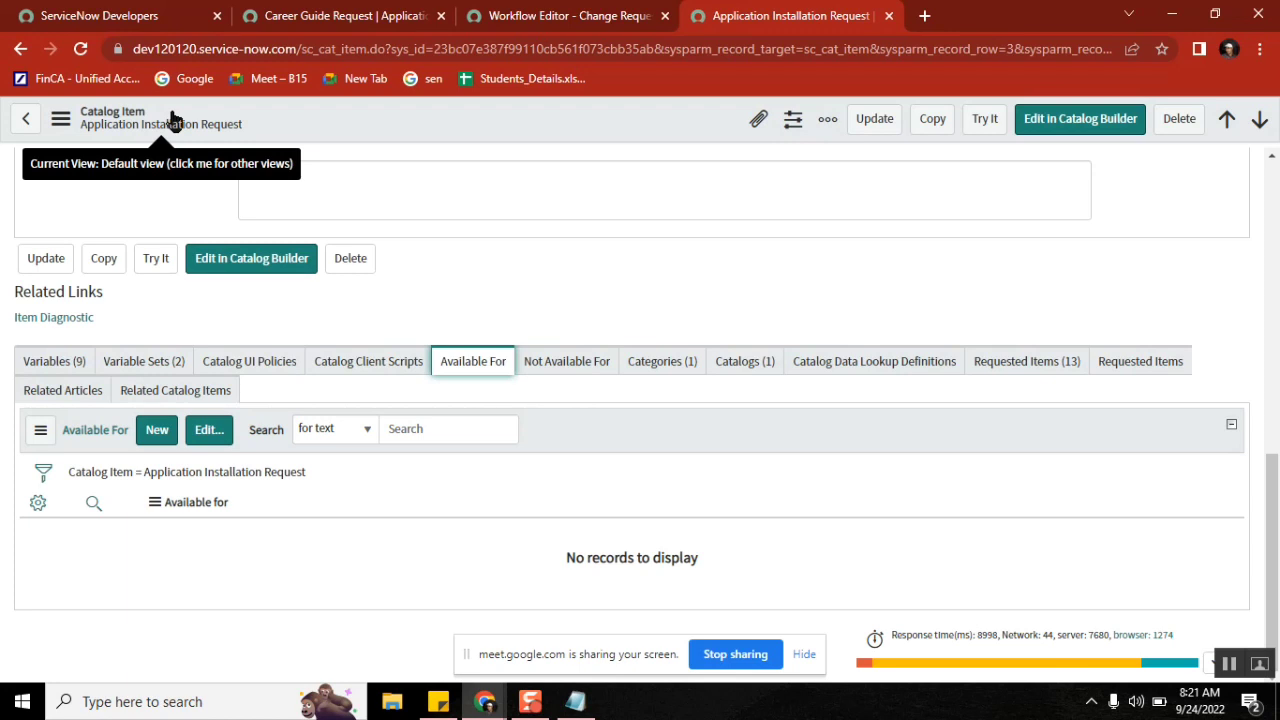
pyautogui.click(589, 361)
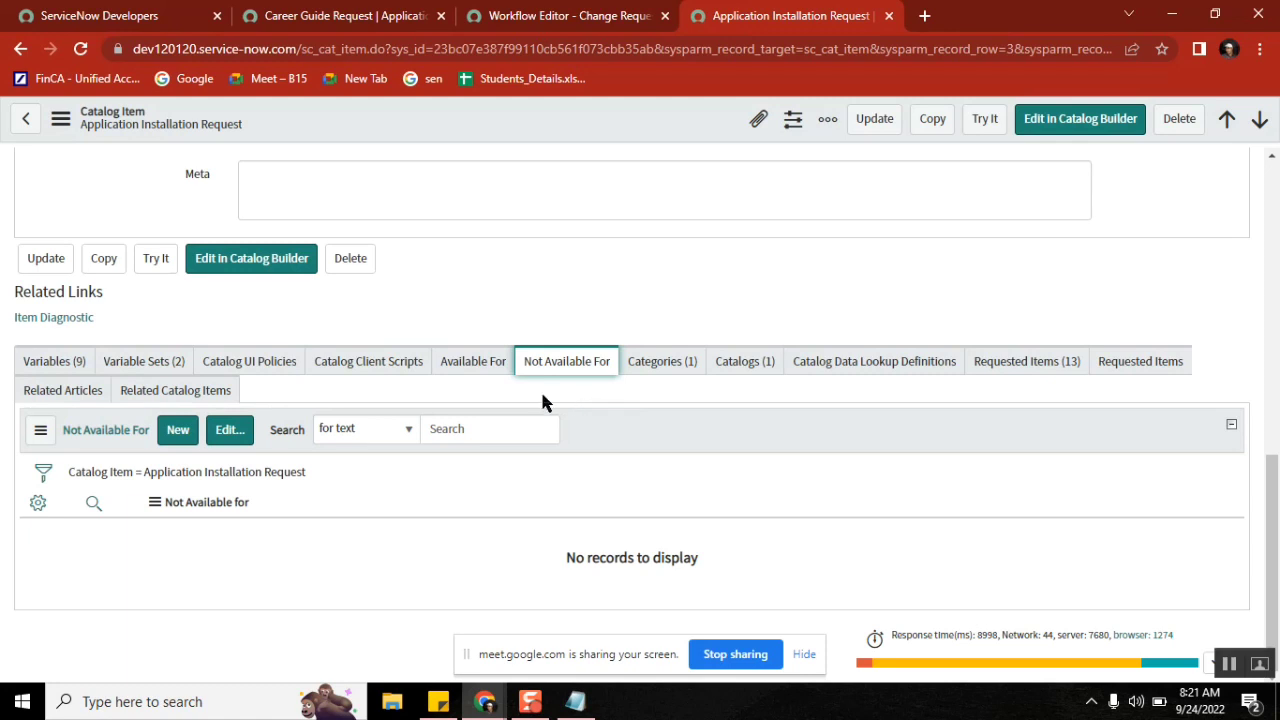
pyautogui.click(536, 304)
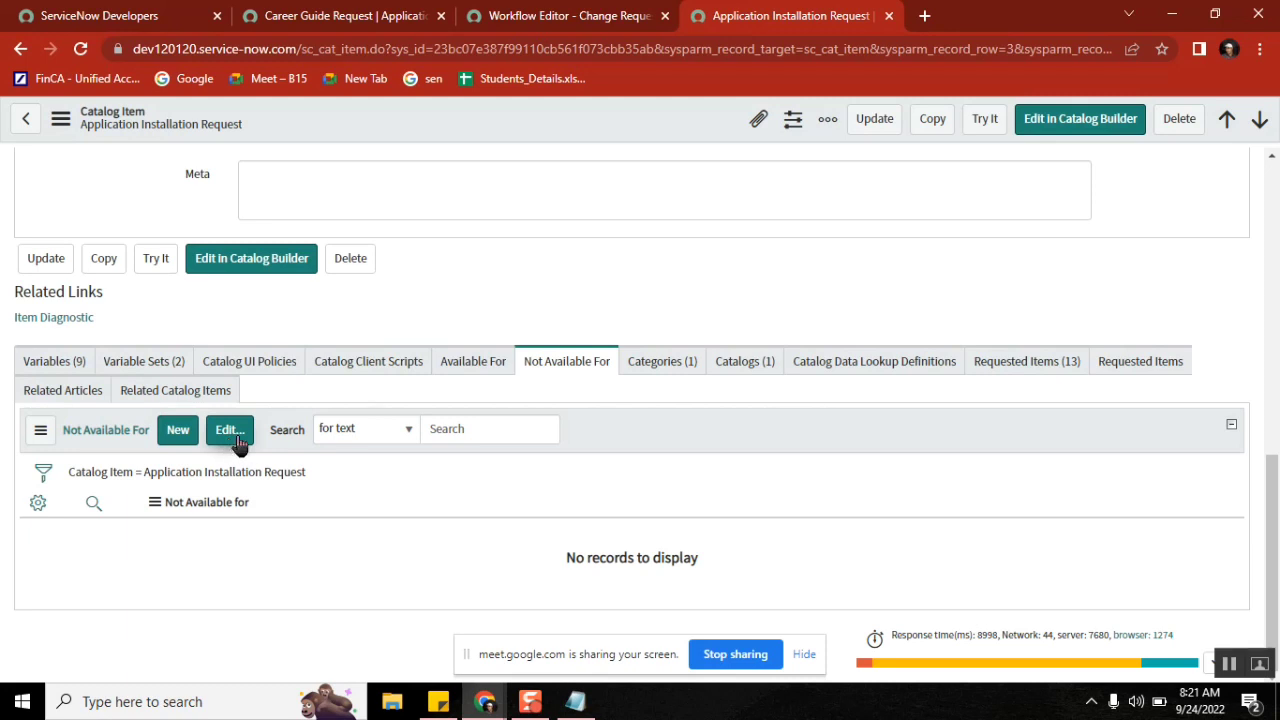
pyautogui.click(462, 364)
pyautogui.click(589, 372)
pyautogui.click(462, 360)
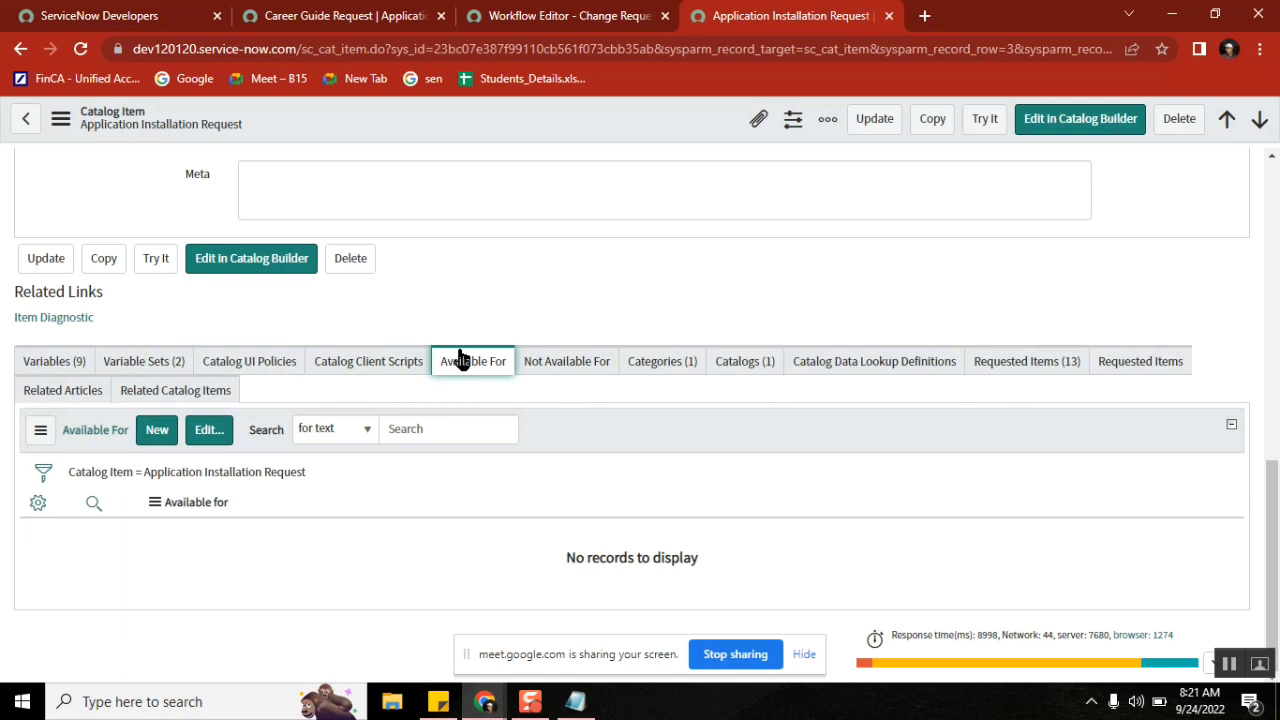
# - Add the "Email & DL users" criteria to the Available For list of Application Installation Request and save the change
pyautogui.click(212, 434)
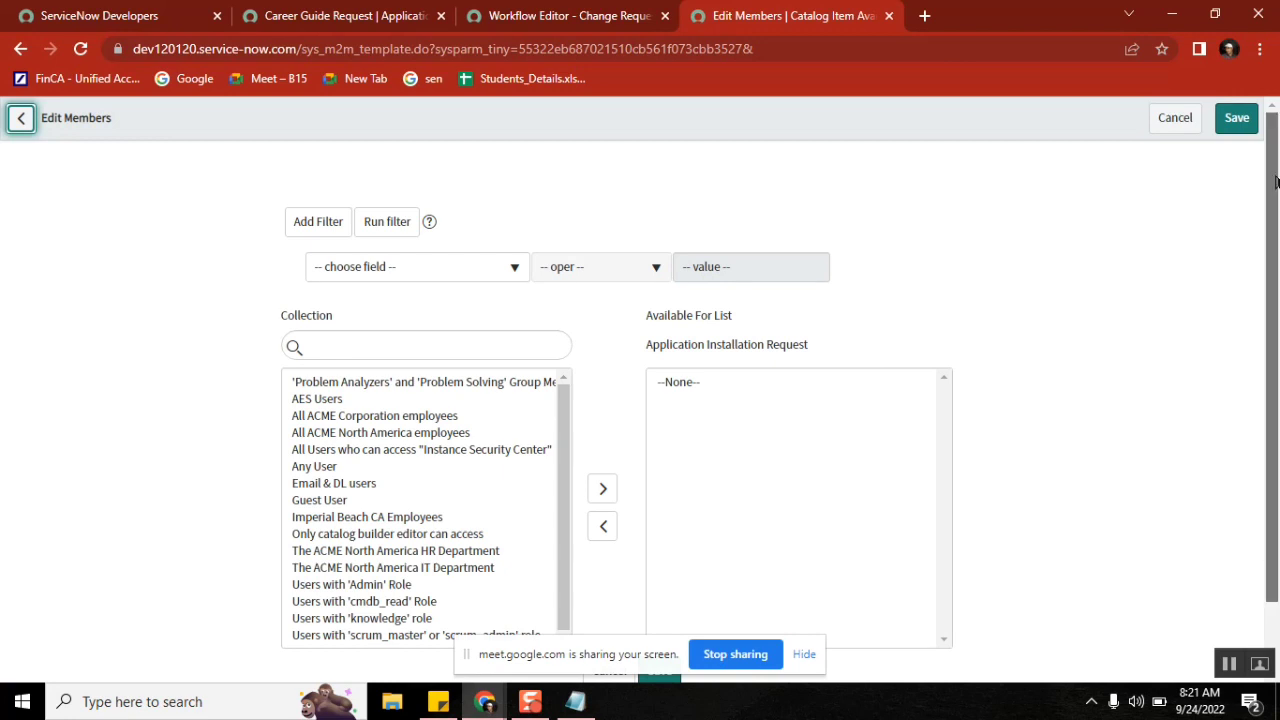
pyautogui.scroll(-2, 1150, 290)
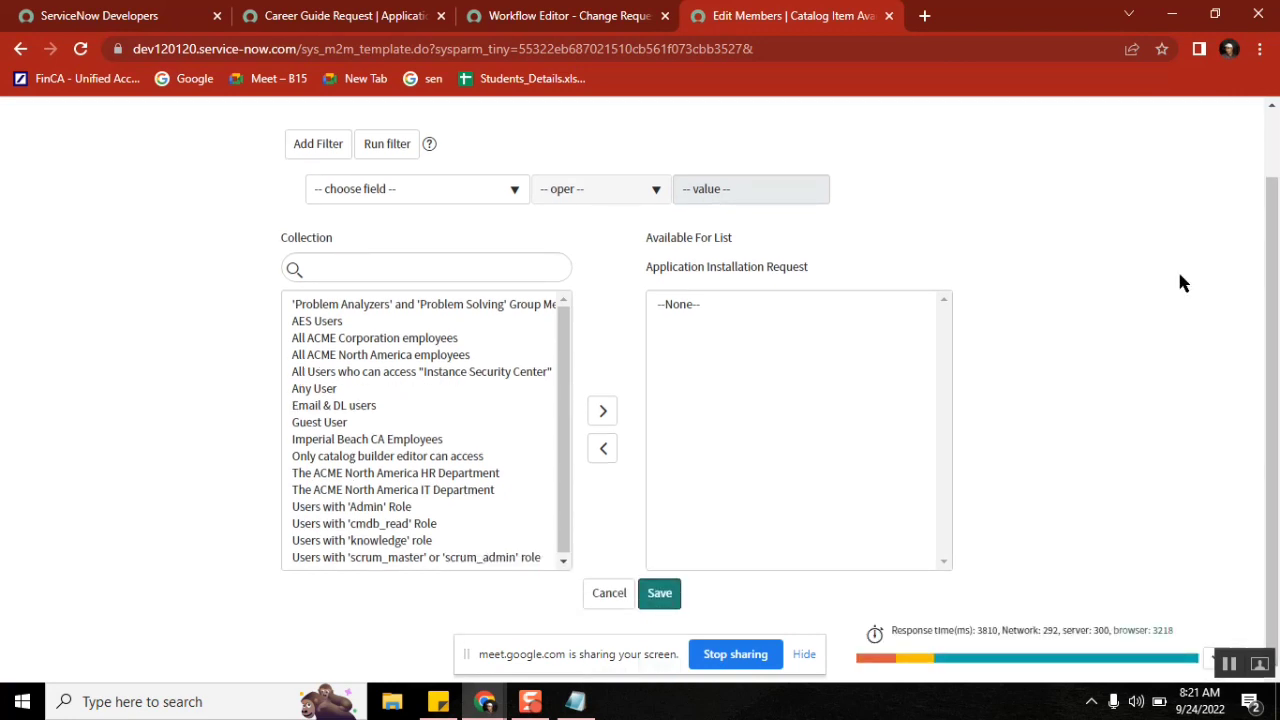
pyautogui.click(330, 390)
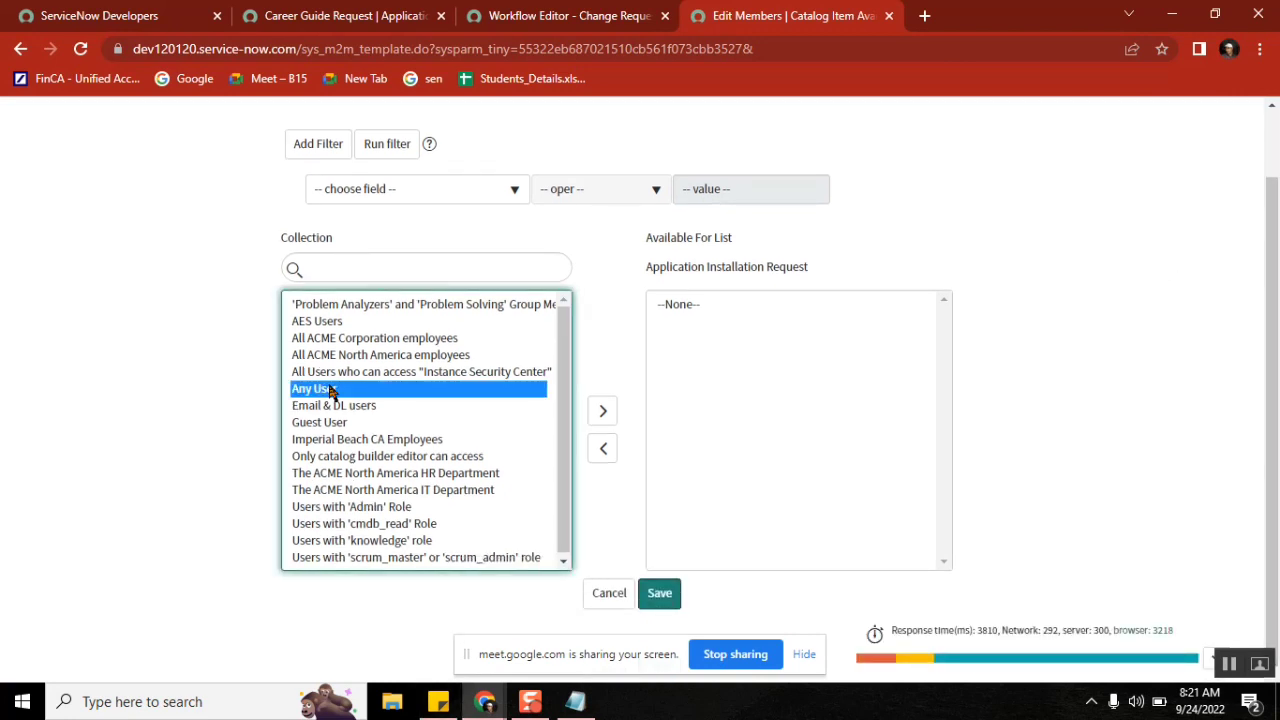
pyautogui.click(352, 340)
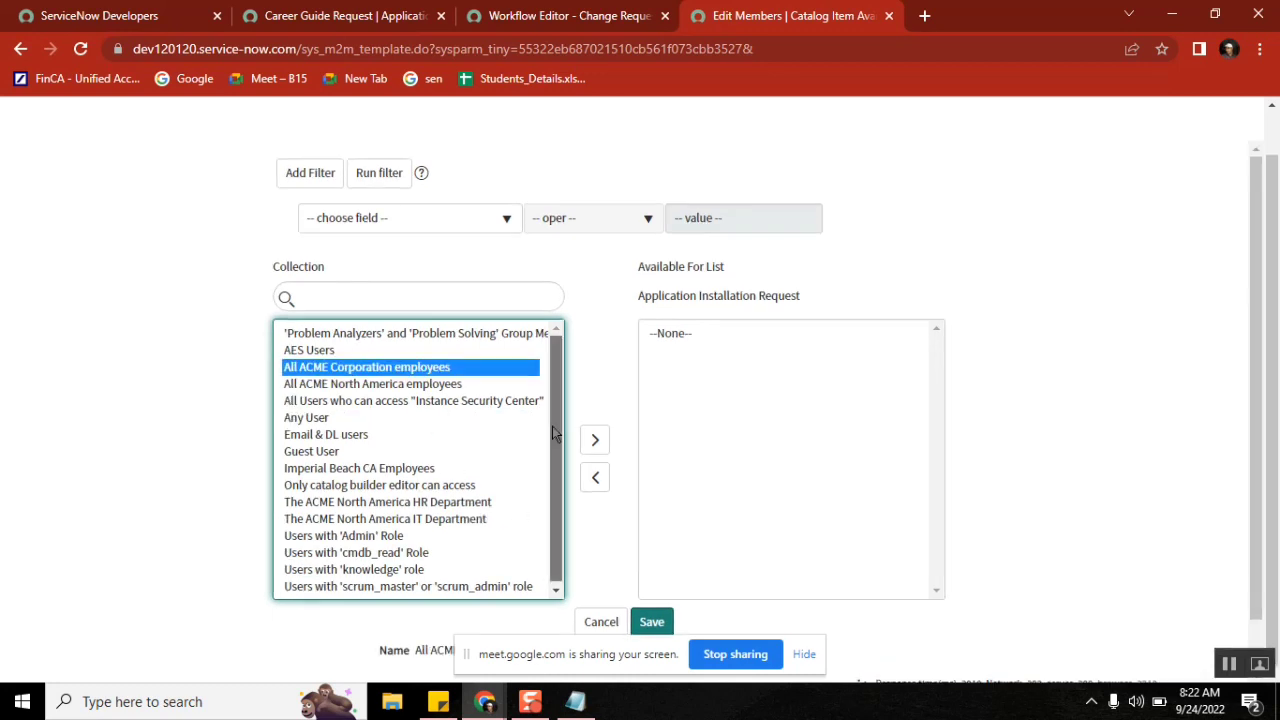
pyautogui.moveTo(552, 426); pyautogui.dragTo(560, 552)
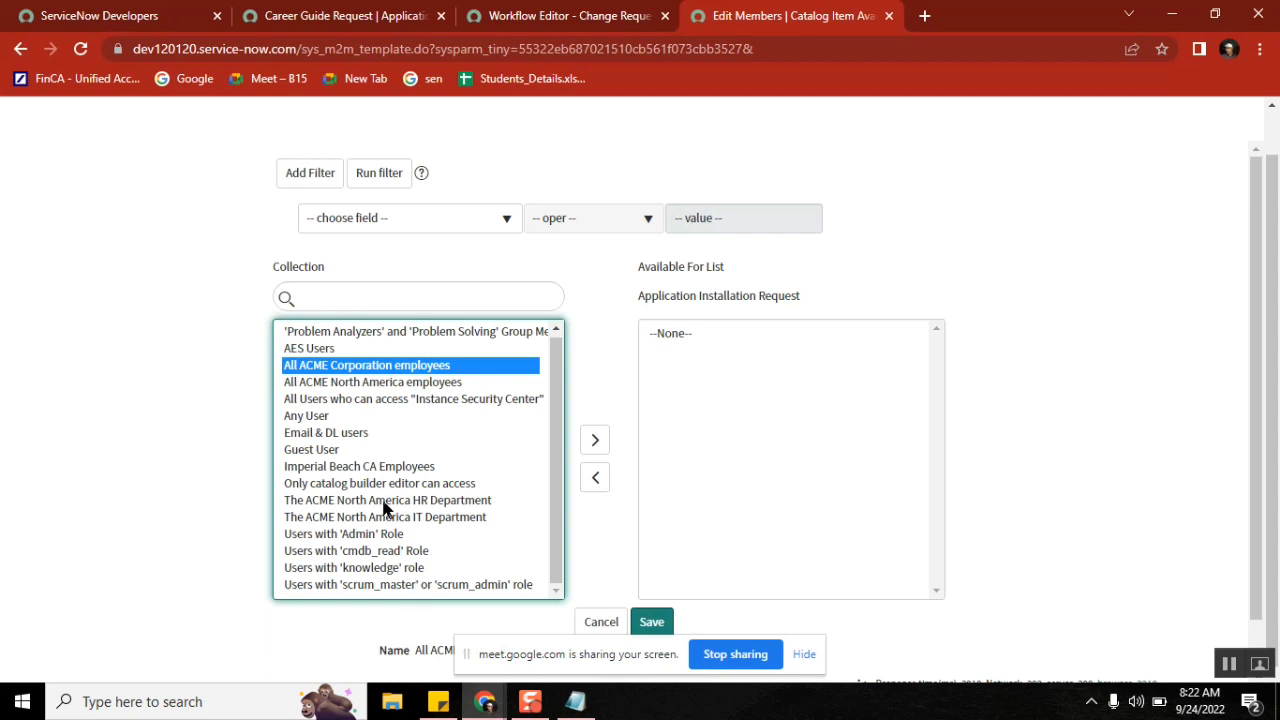
pyautogui.click(340, 437)
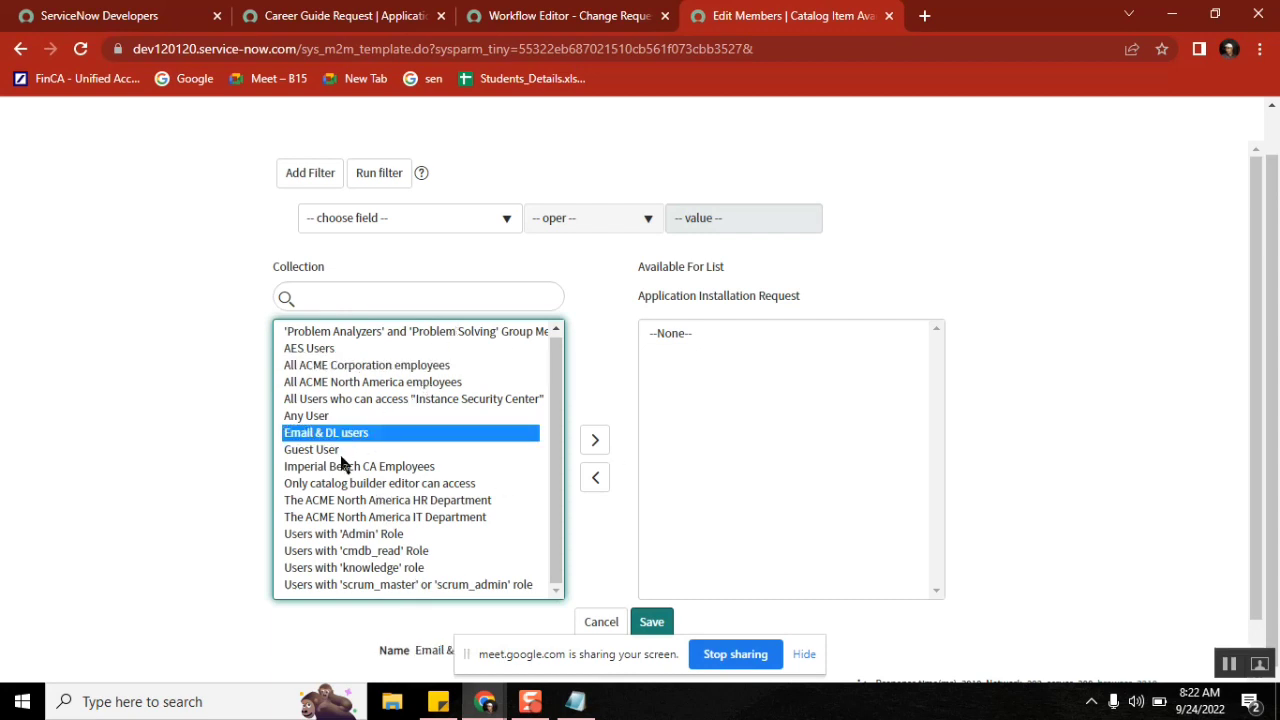
pyautogui.click(597, 440)
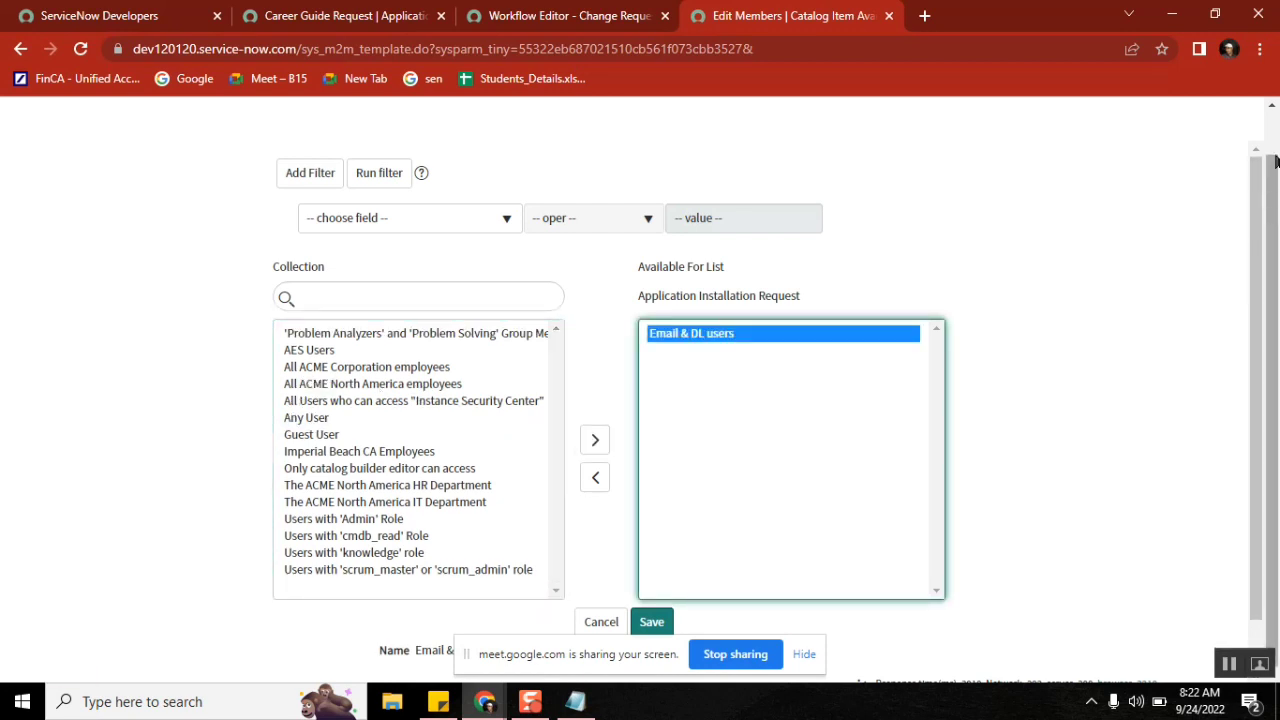
pyautogui.scroll(1, 1271, 134)
pyautogui.click(1237, 120)
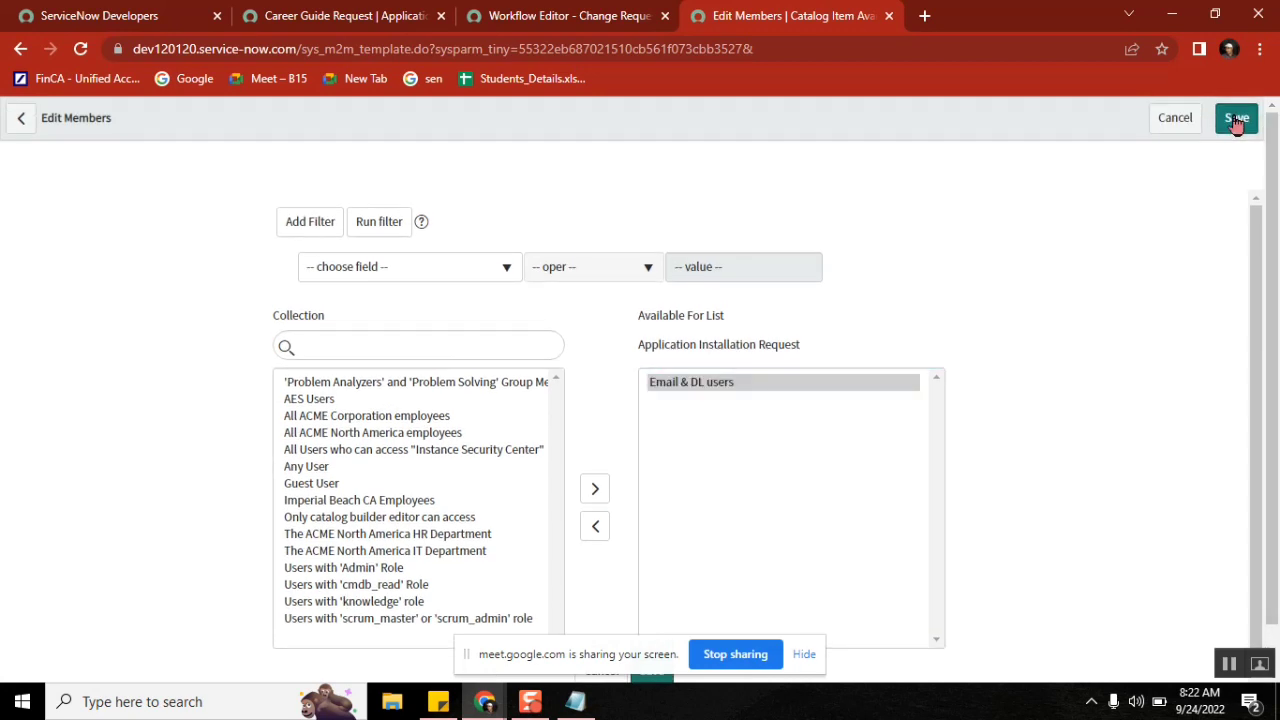
pyautogui.click(1237, 120)
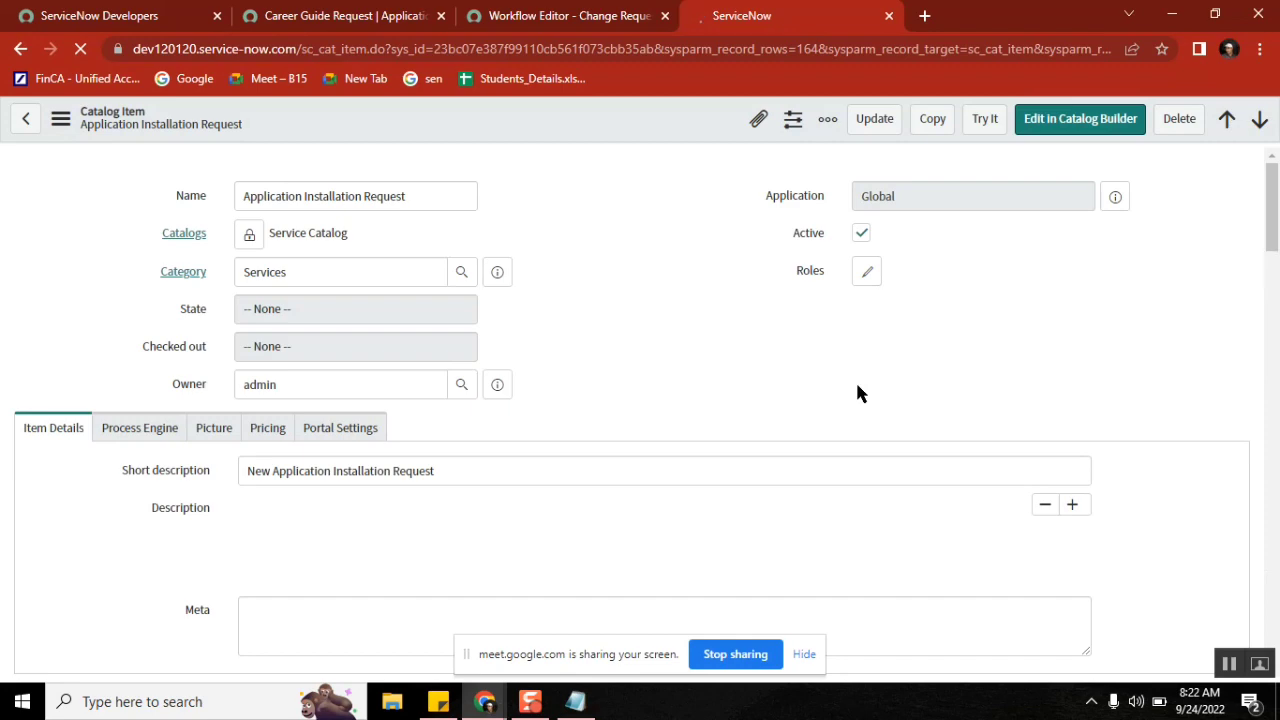
# - Open the "Email & DL users" criteria from the Available For related list in a new browser tab
pyautogui.moveTo(1273, 180); pyautogui.dragTo(1278, 553)
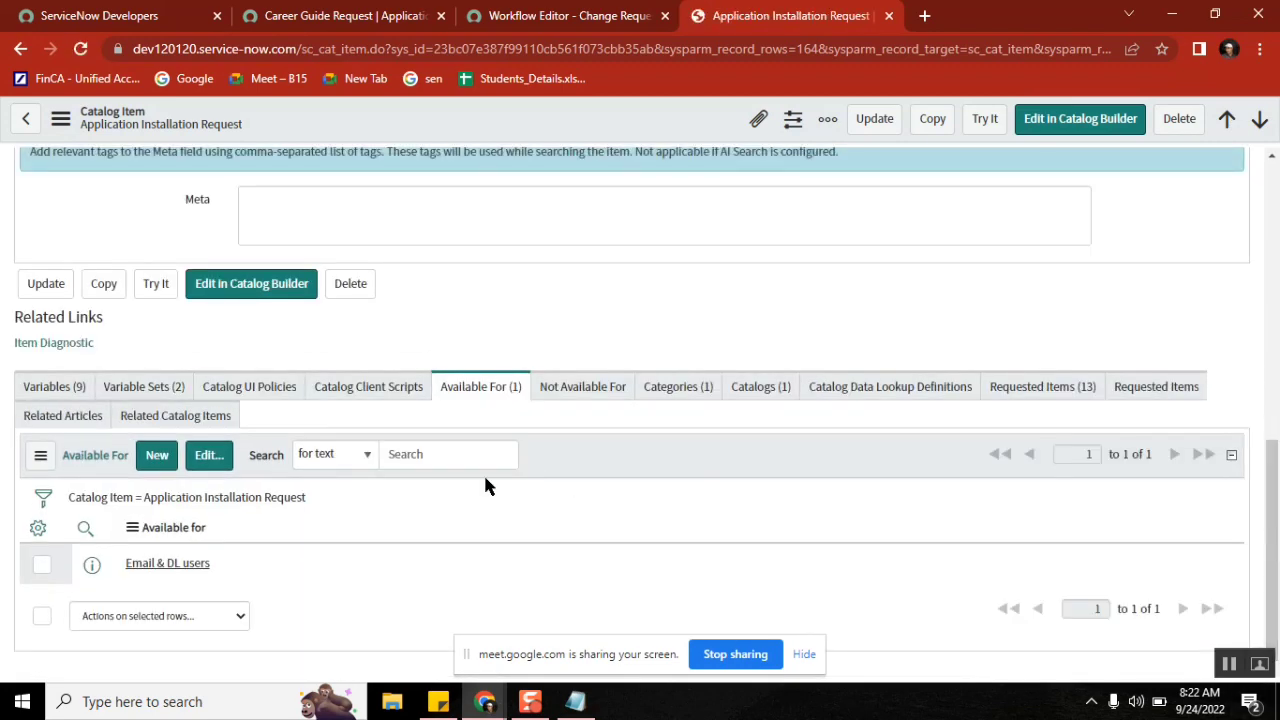
pyautogui.click(151, 124)
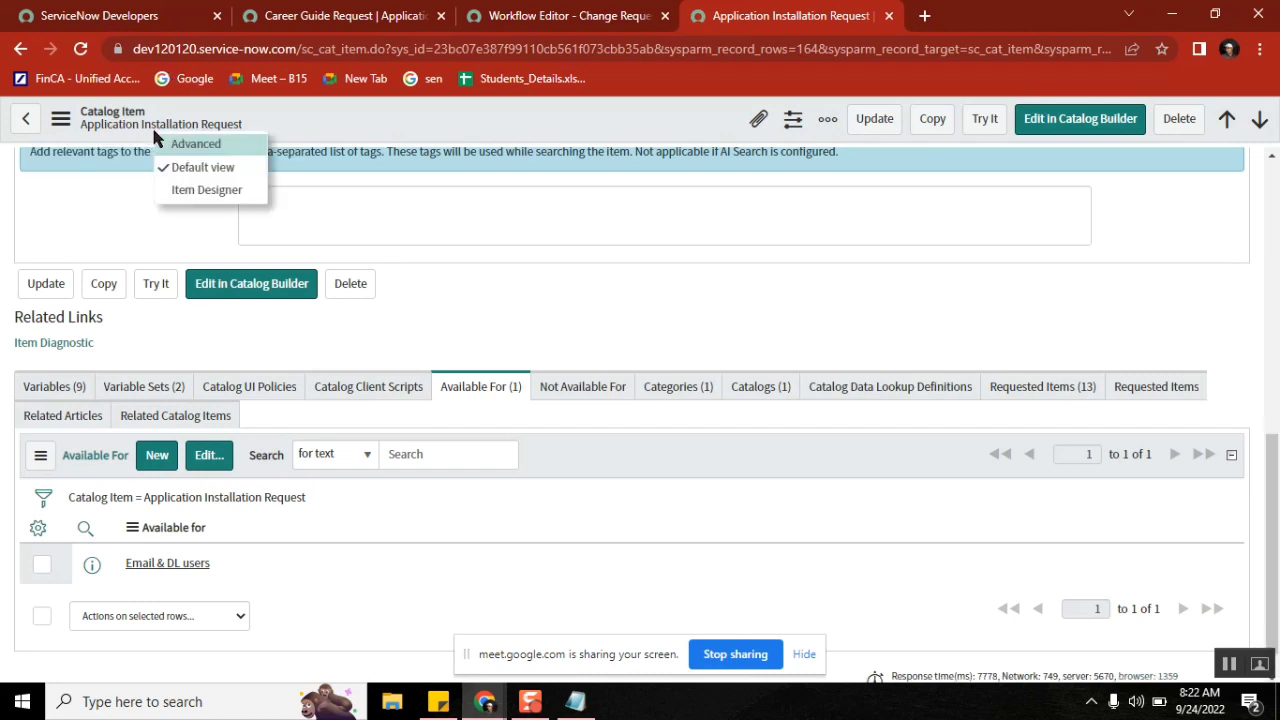
pyautogui.middleClick(188, 570)
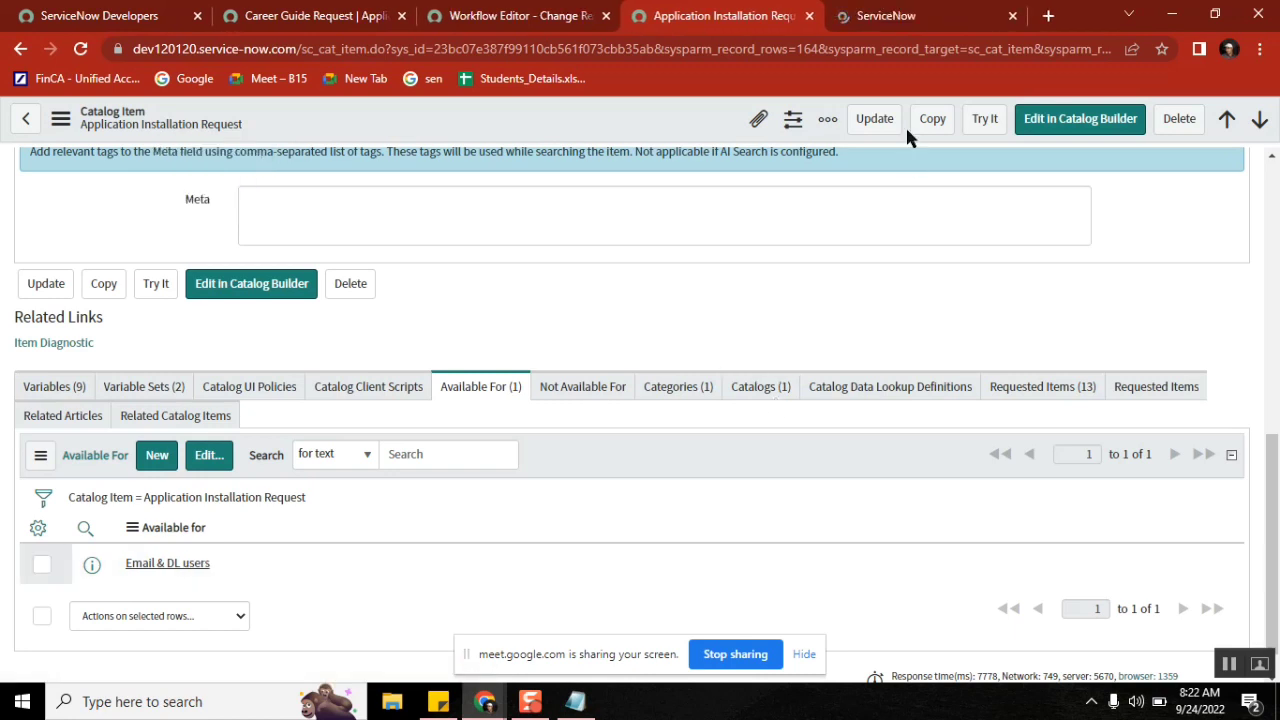
pyautogui.click(897, 17)
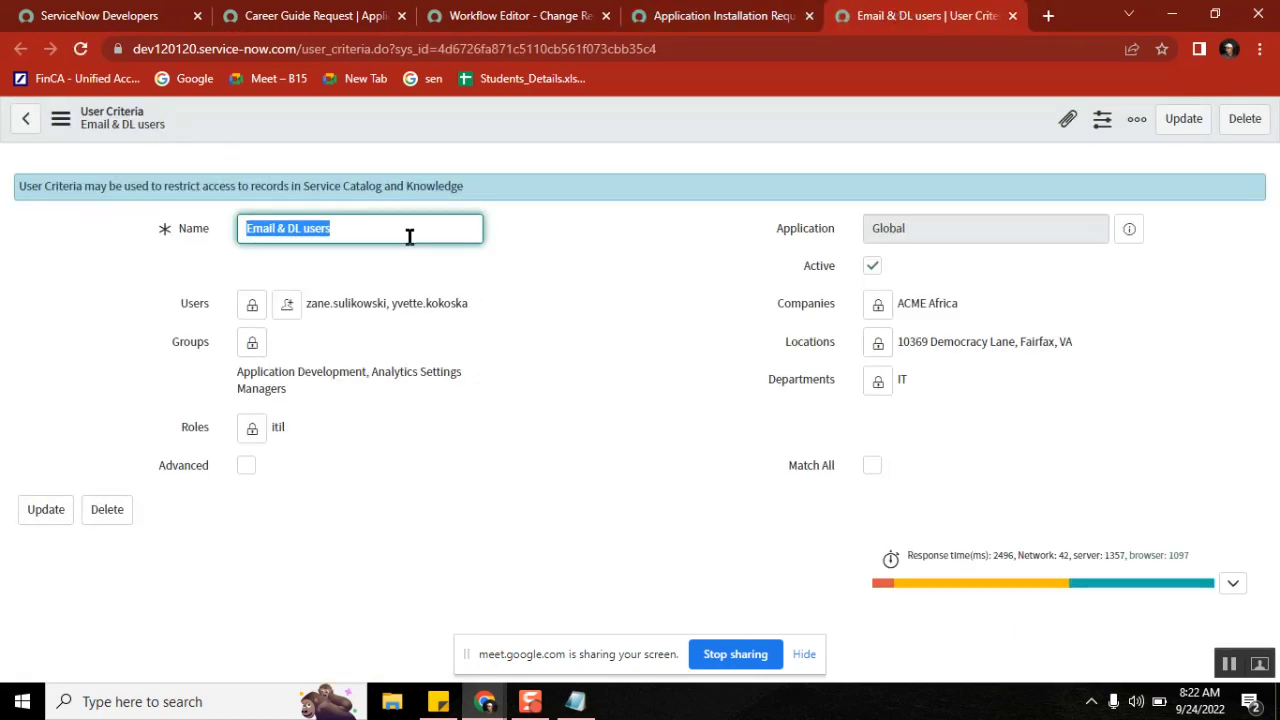
# - Switch to the Notepad notes and append "(user criteria)" to the "access control of catalogs" heading
pyautogui.click(575, 701)
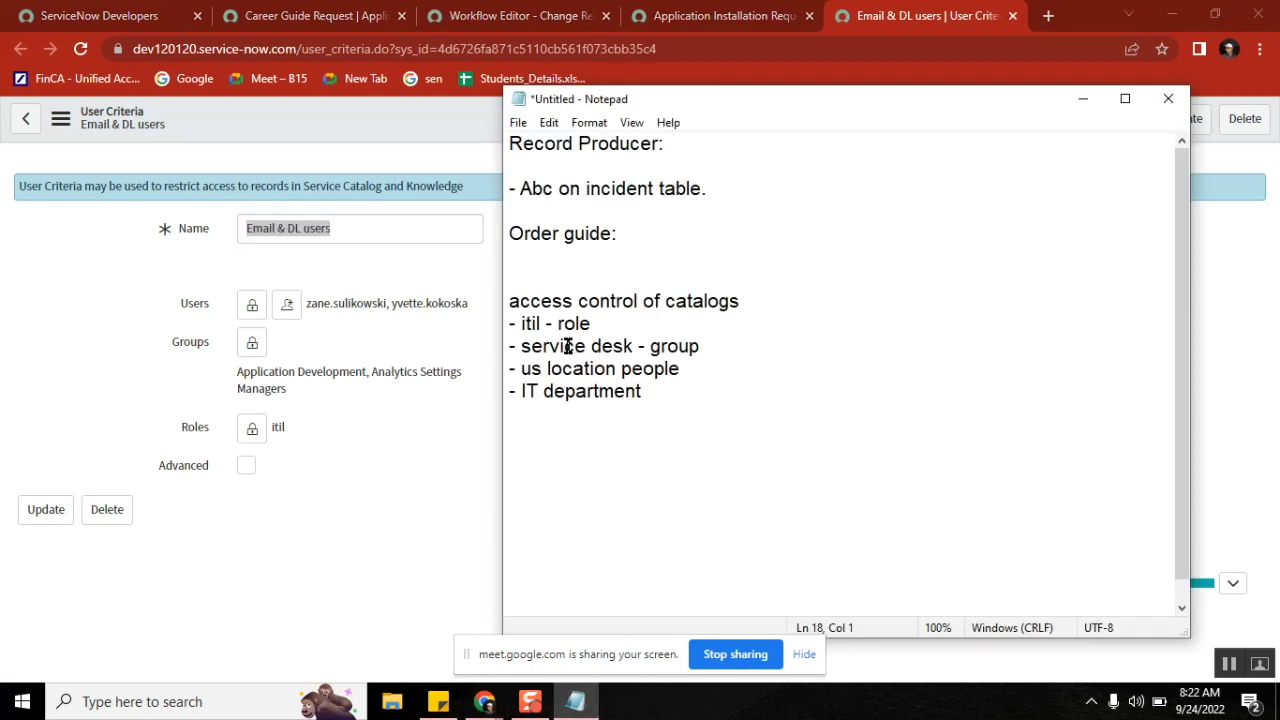
pyautogui.click(766, 308)
pyautogui.write('(user')
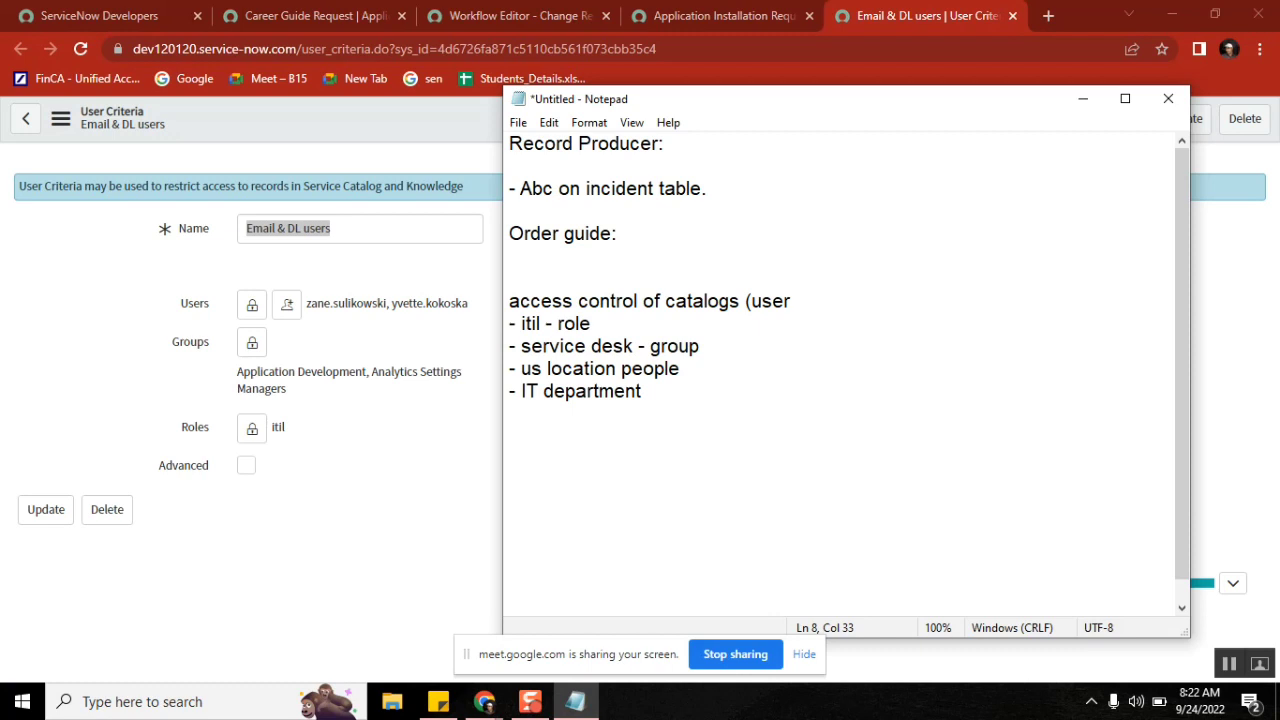
pyautogui.write(' criteria')
# - Return to the "Email & DL users" record and examine the note explaining what user criteria may restrict
pyautogui.click(110, 276)
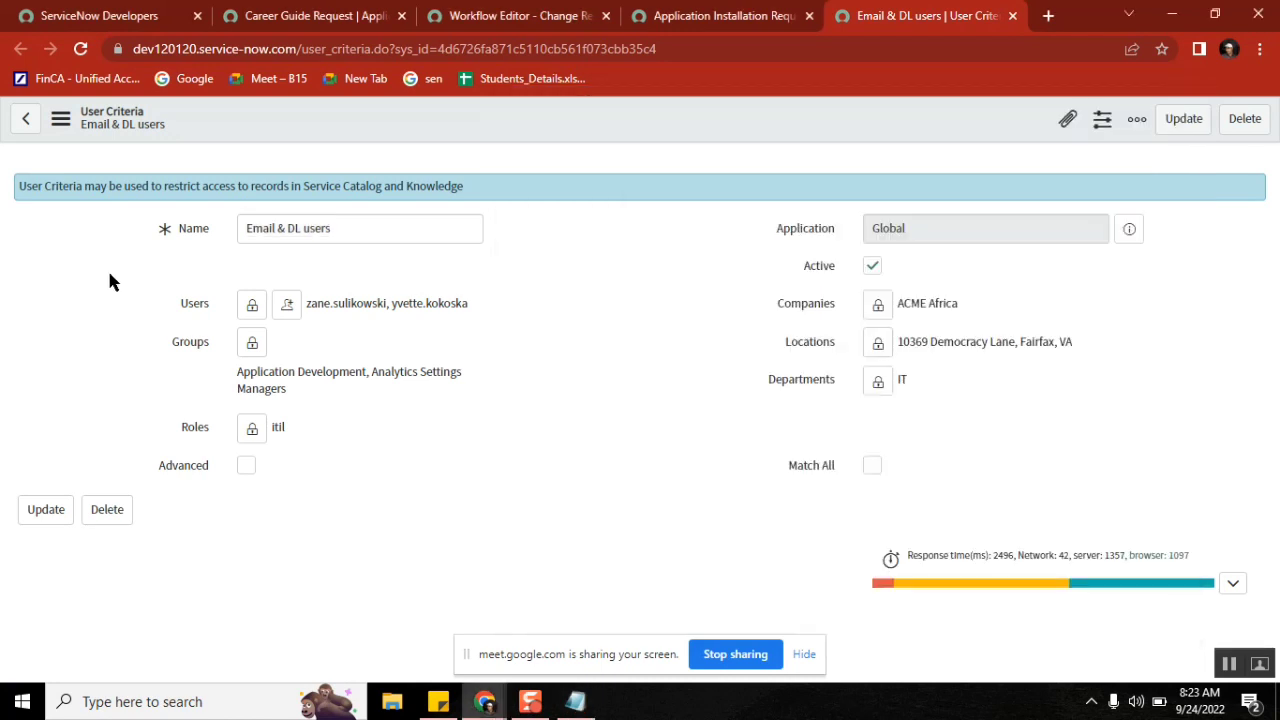
pyautogui.moveTo(486, 193); pyautogui.dragTo(14, 194)
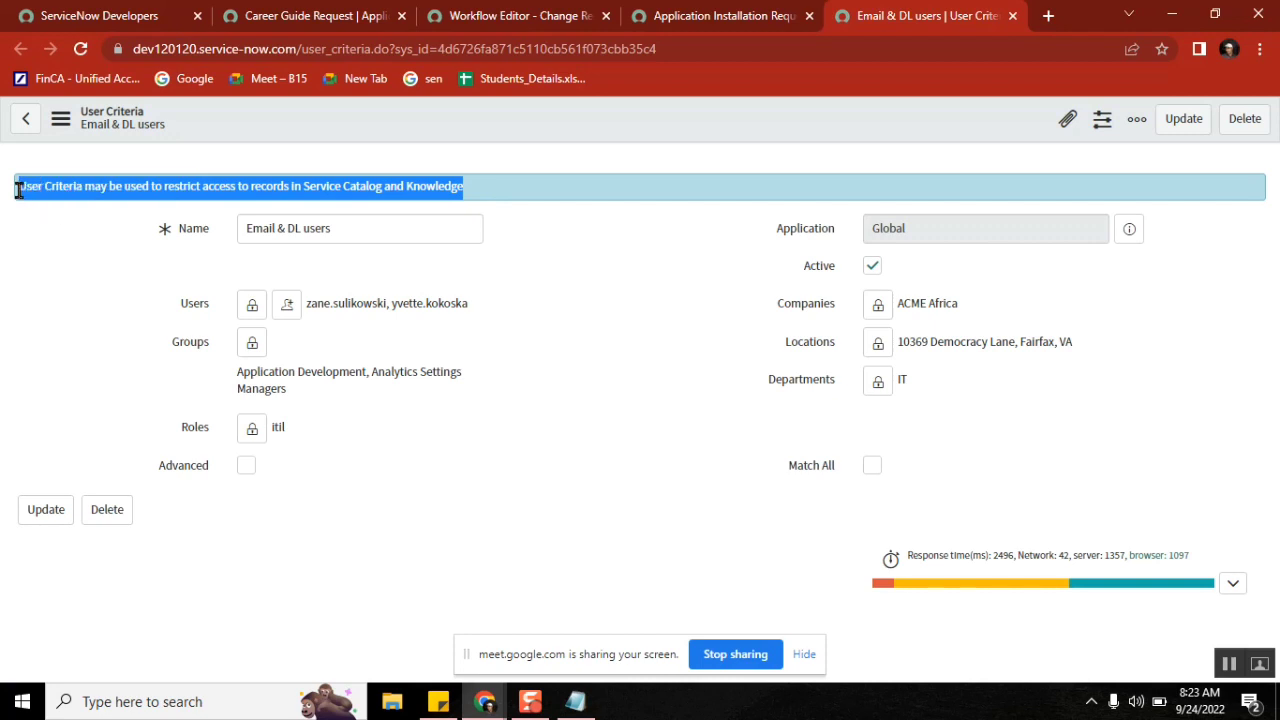
pyautogui.doubleClick(183, 190)
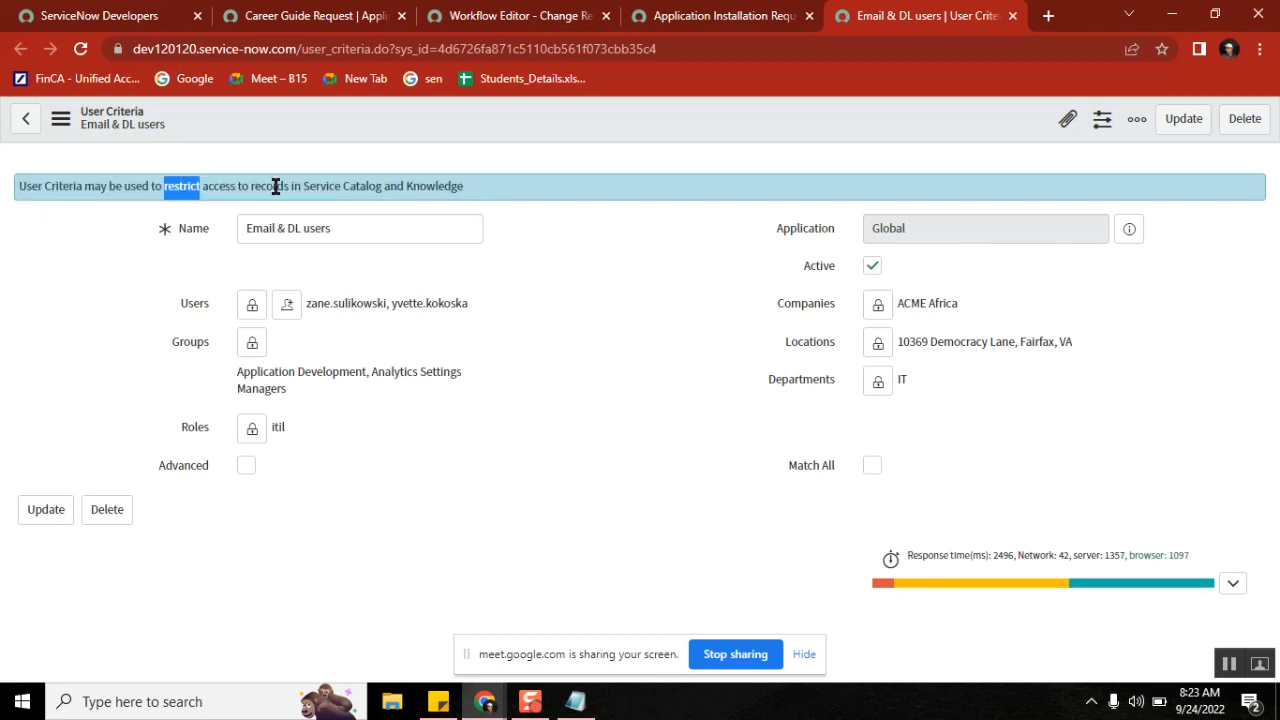
pyautogui.doubleClick(274, 186)
pyautogui.doubleClick(362, 186)
pyautogui.click(455, 186)
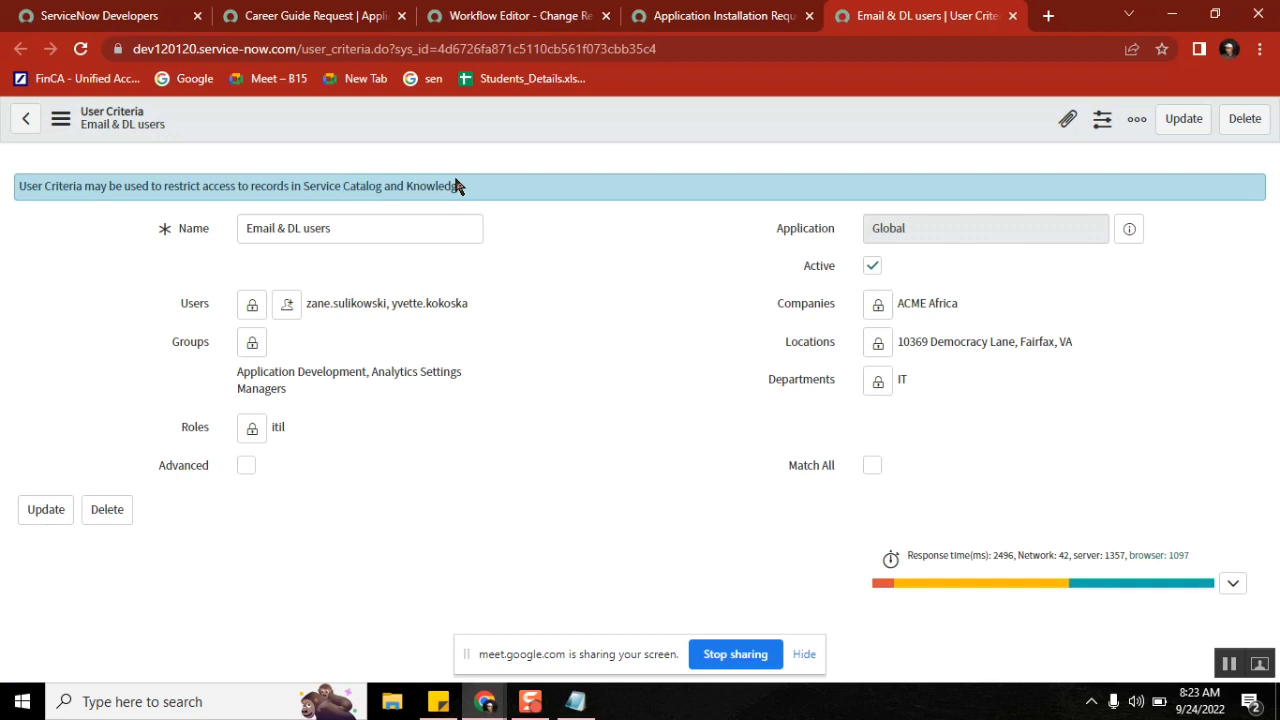
pyautogui.doubleClick(455, 186)
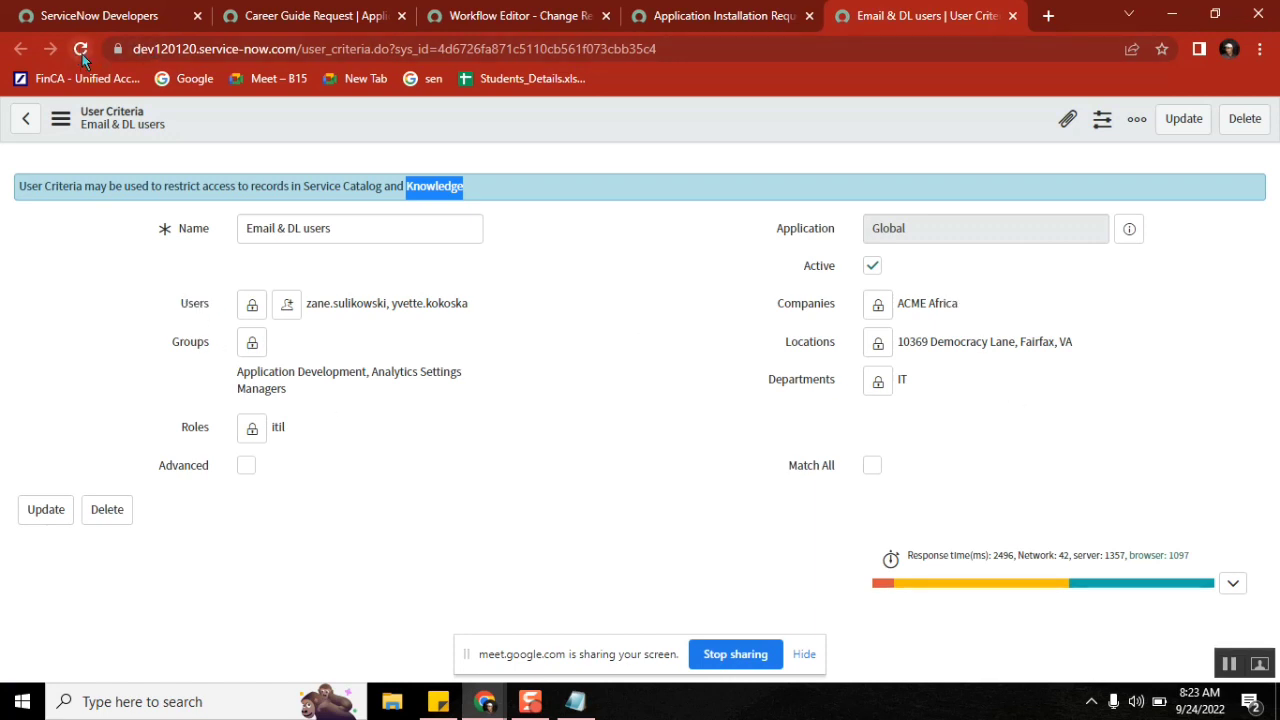
# - Review the Users, Groups, Roles, Companies, Locations and Departments set on the "Email & DL users" criteria
pyautogui.moveTo(475, 303); pyautogui.dragTo(310, 303)
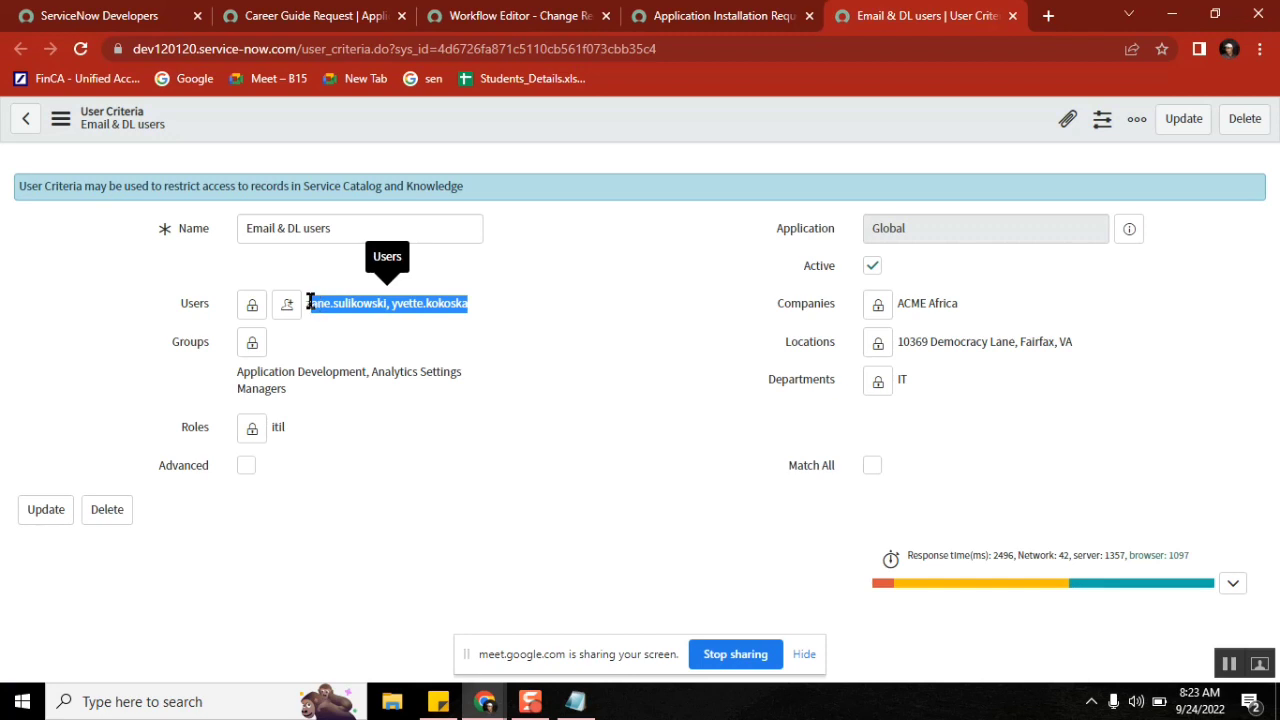
pyautogui.click(308, 390)
pyautogui.moveTo(308, 390); pyautogui.dragTo(234, 371)
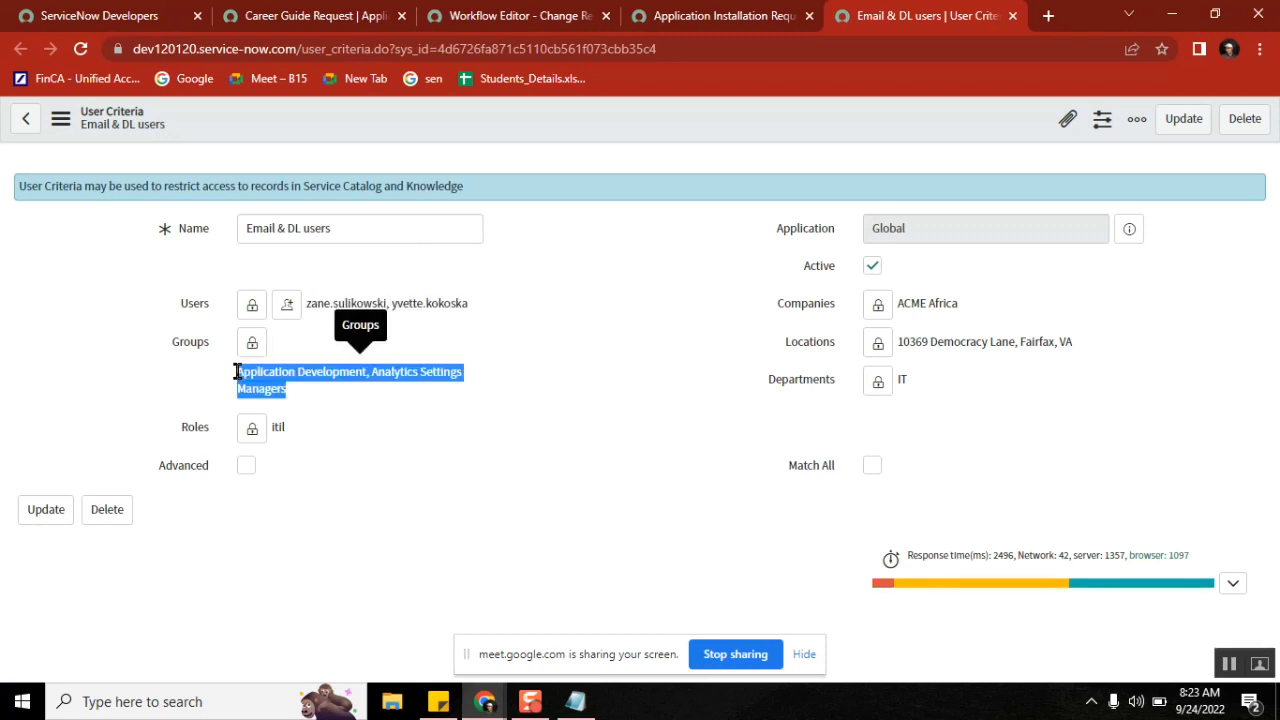
pyautogui.doubleClick(278, 428)
pyautogui.doubleClick(911, 303)
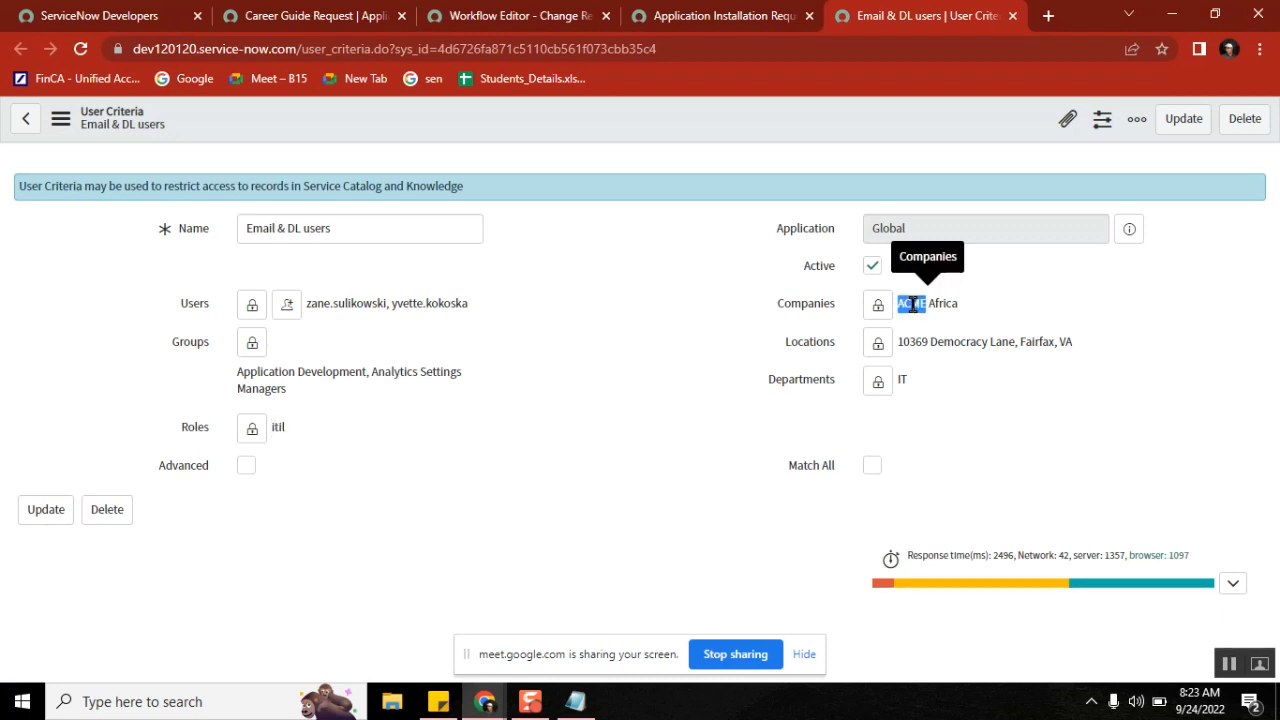
pyautogui.doubleClick(957, 341)
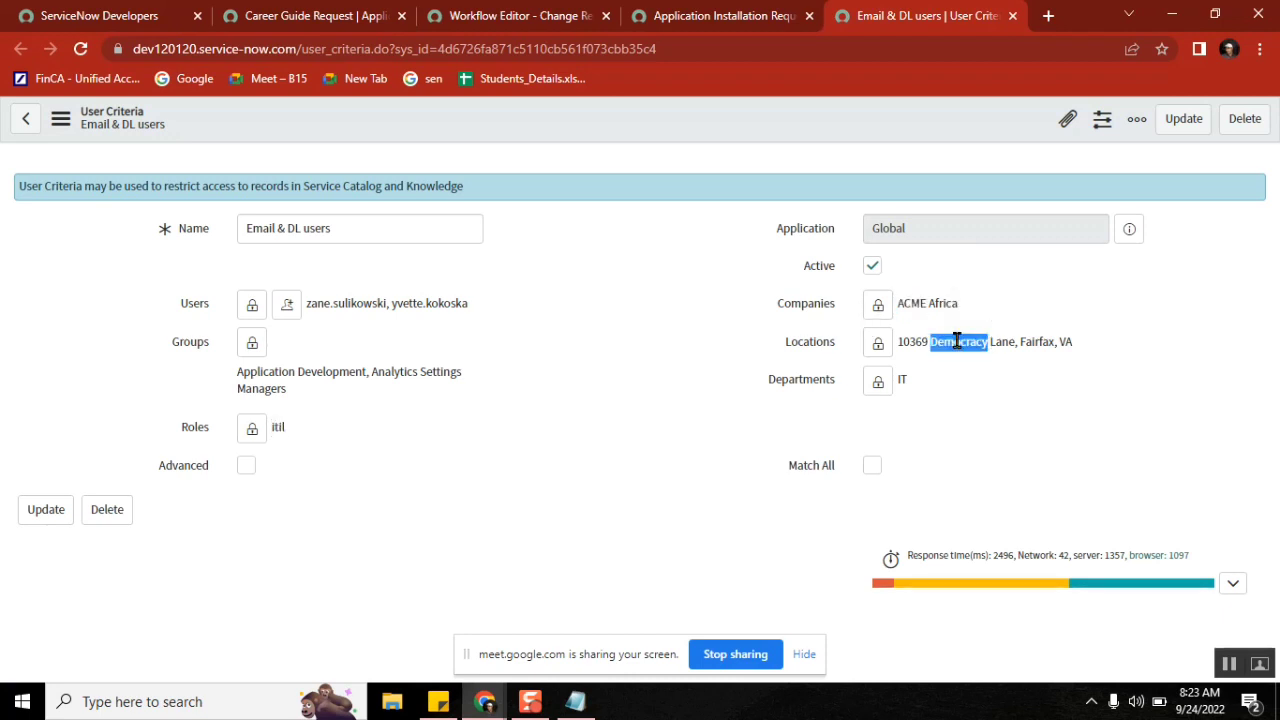
pyautogui.click(898, 381)
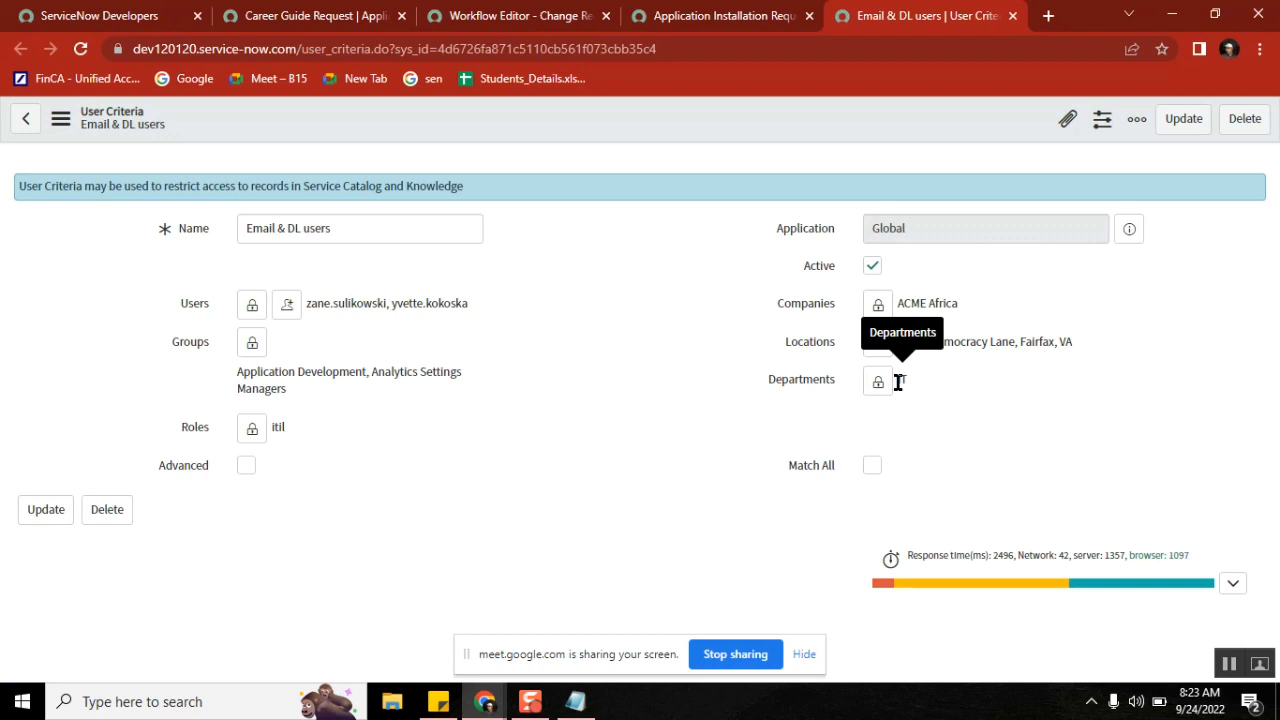
# - Switch to the Notepad notes and review the role, group, location and department lines under the access control heading
pyautogui.click(575, 701)
pyautogui.moveTo(663, 402); pyautogui.dragTo(509, 323)
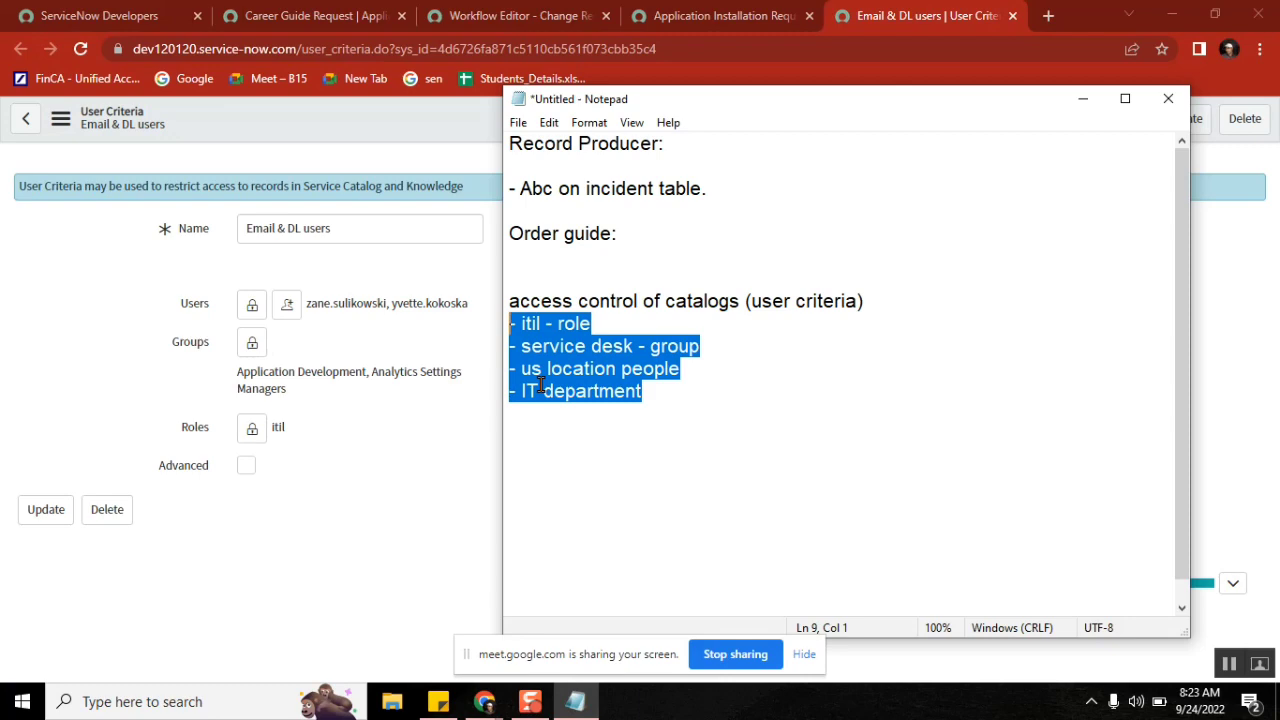
pyautogui.click(738, 346)
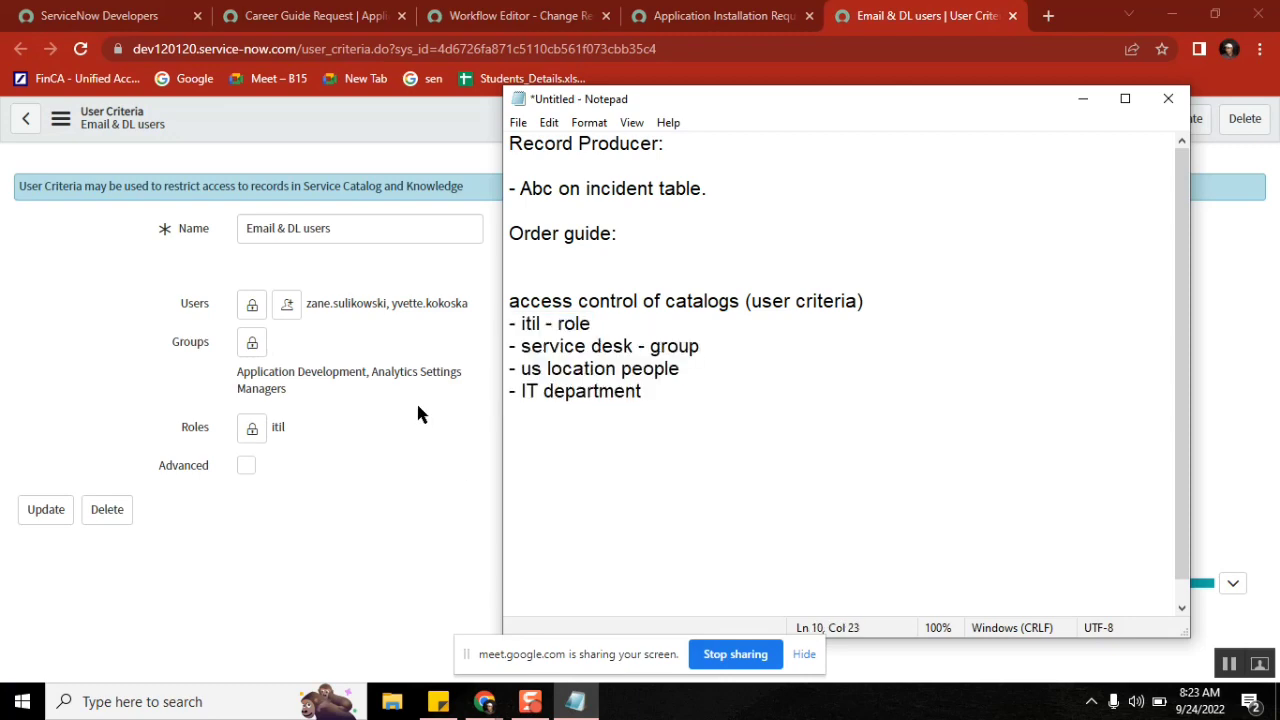
# - Filter the application navigator by "user c" and open User Criteria under Catalog Definitions in a new browser tab
pyautogui.click(488, 16)
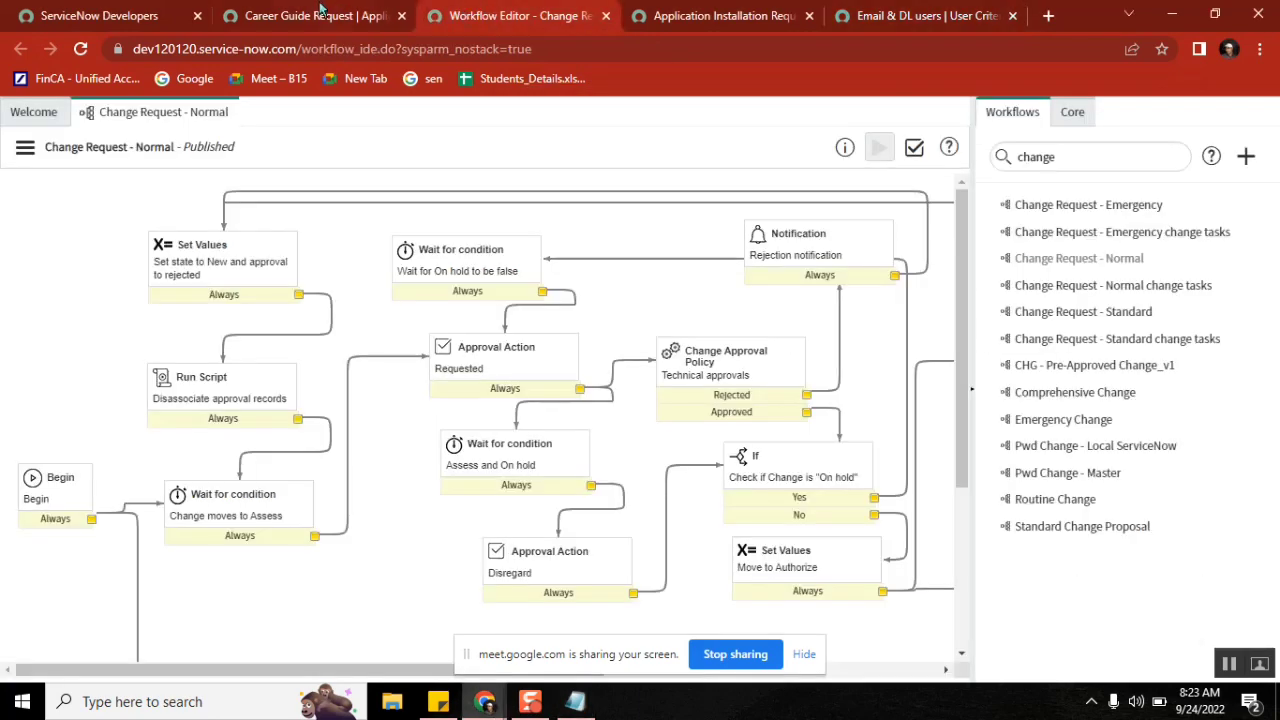
pyautogui.click(300, 16)
pyautogui.click(136, 168)
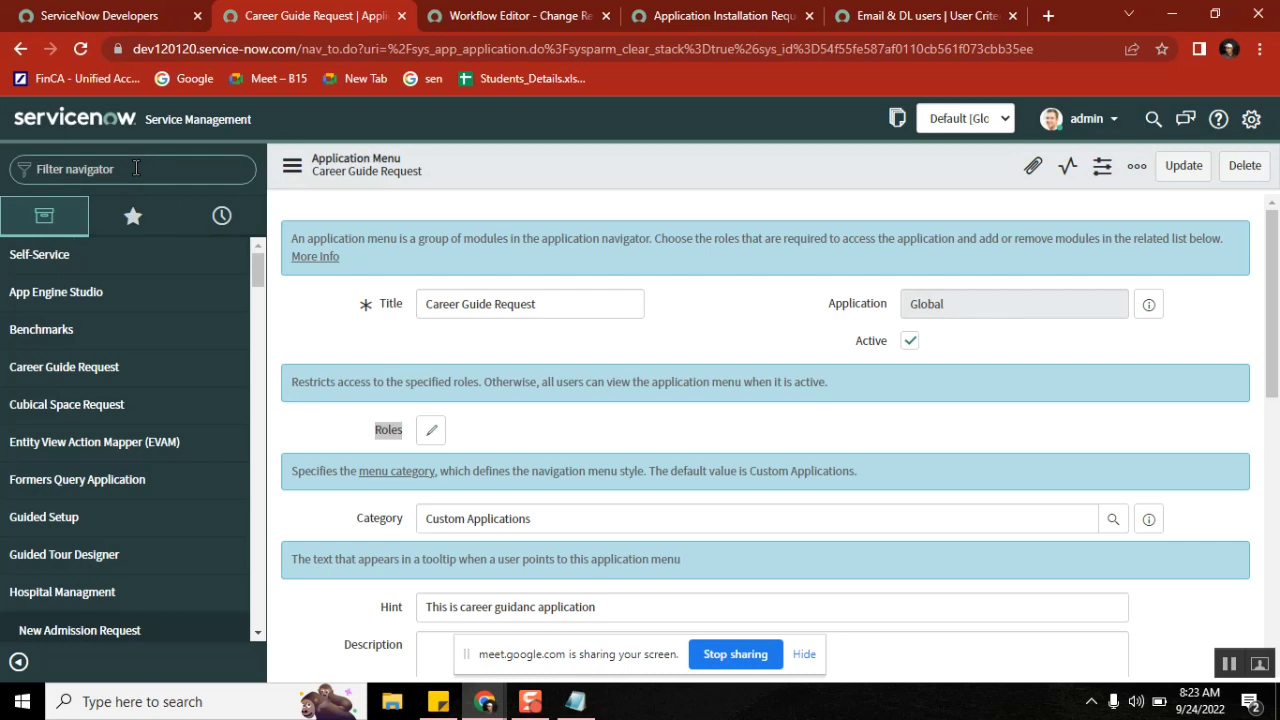
pyautogui.write('us')
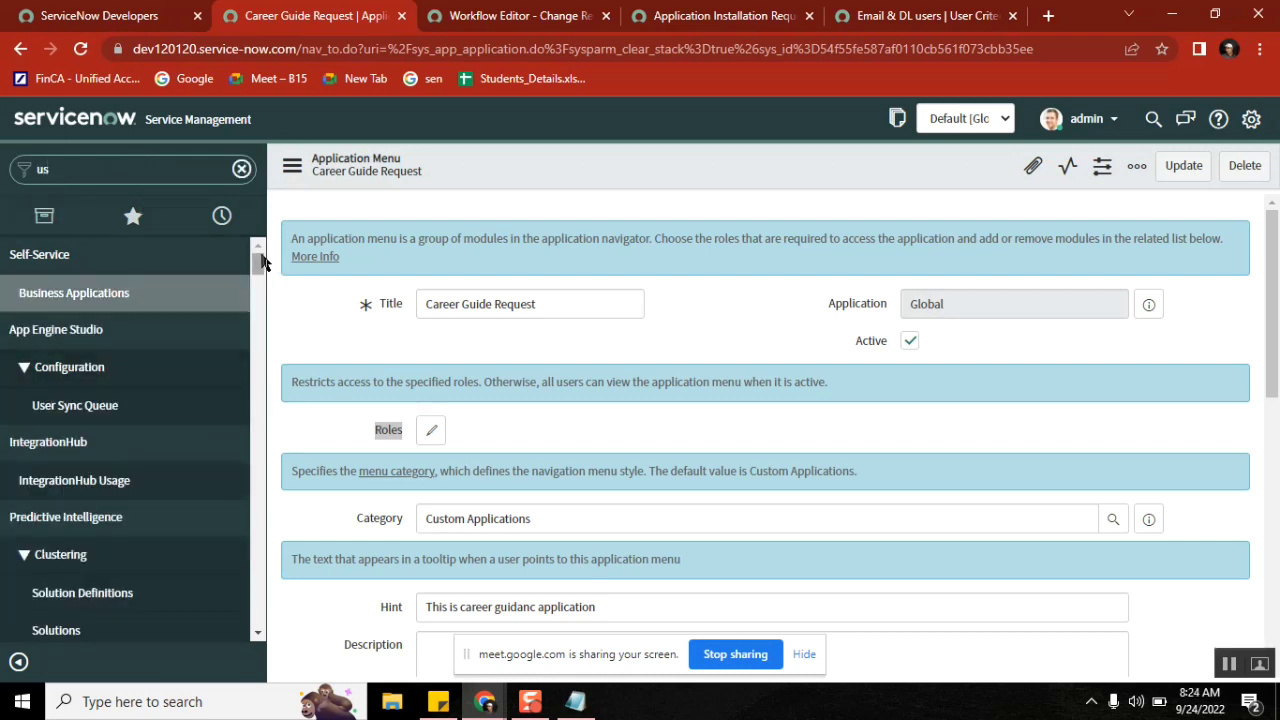
pyautogui.press('BackSpace')
pyautogui.press('BackSpace')
pyautogui.write('user c')
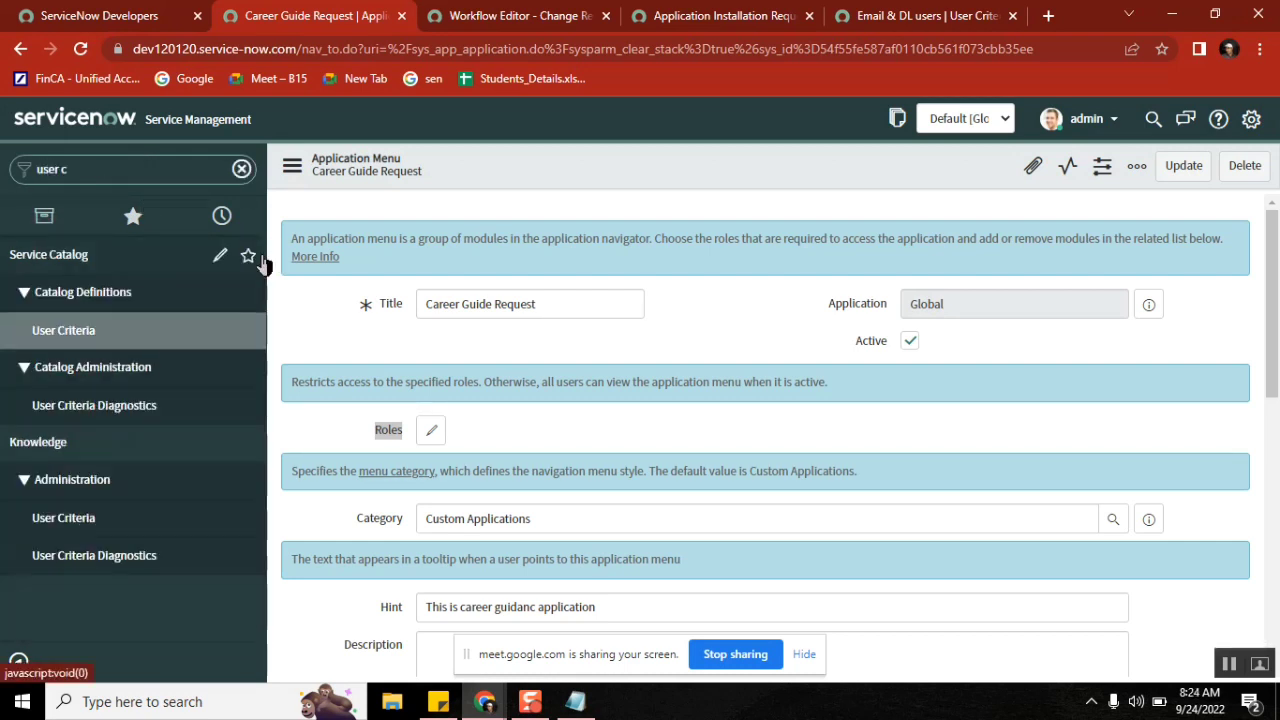
pyautogui.middleClick(118, 336)
pyautogui.click(425, 16)
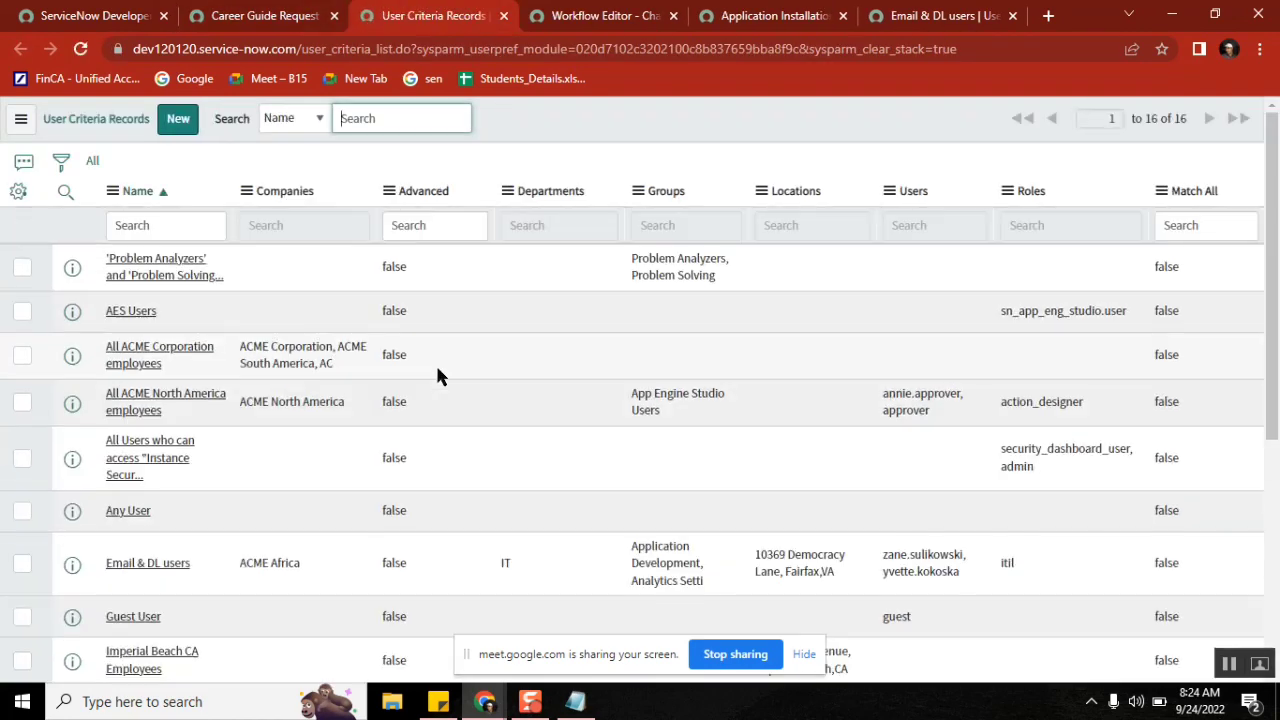
# - Create and submit a user criteria record named "IT department" with the IT department assigned under Departments
pyautogui.click(178, 120)
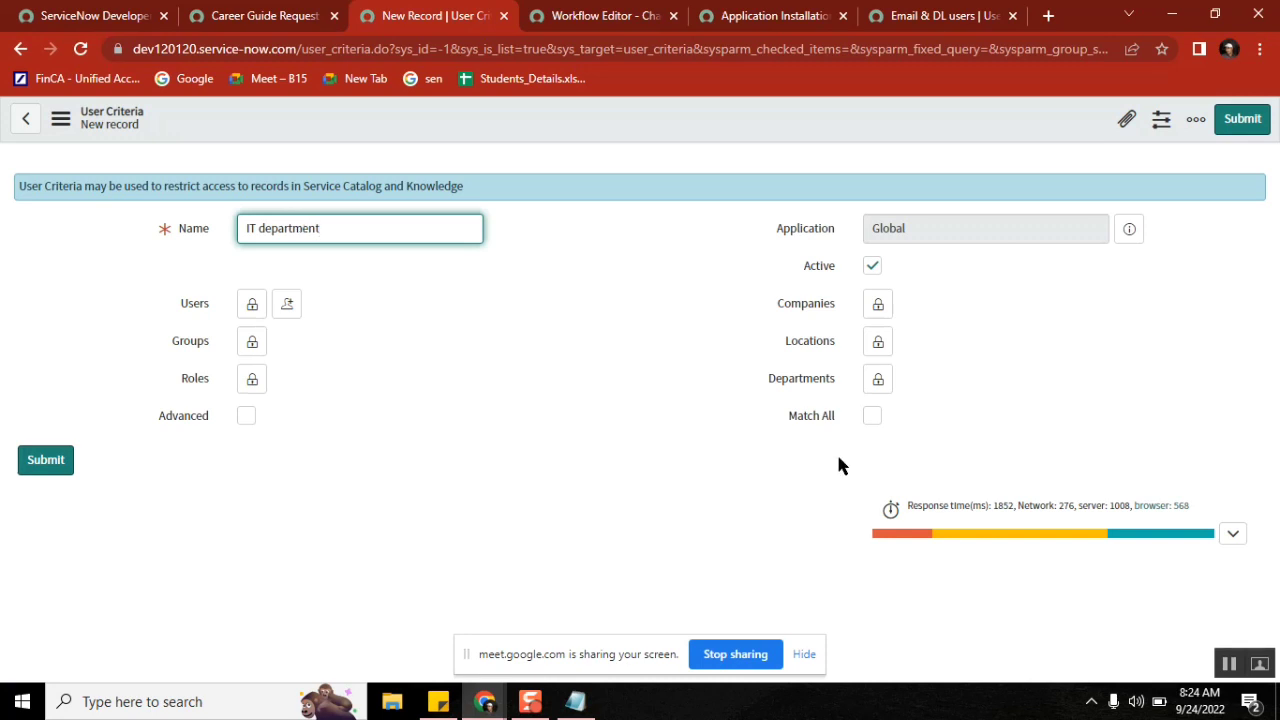
pyautogui.click(877, 392)
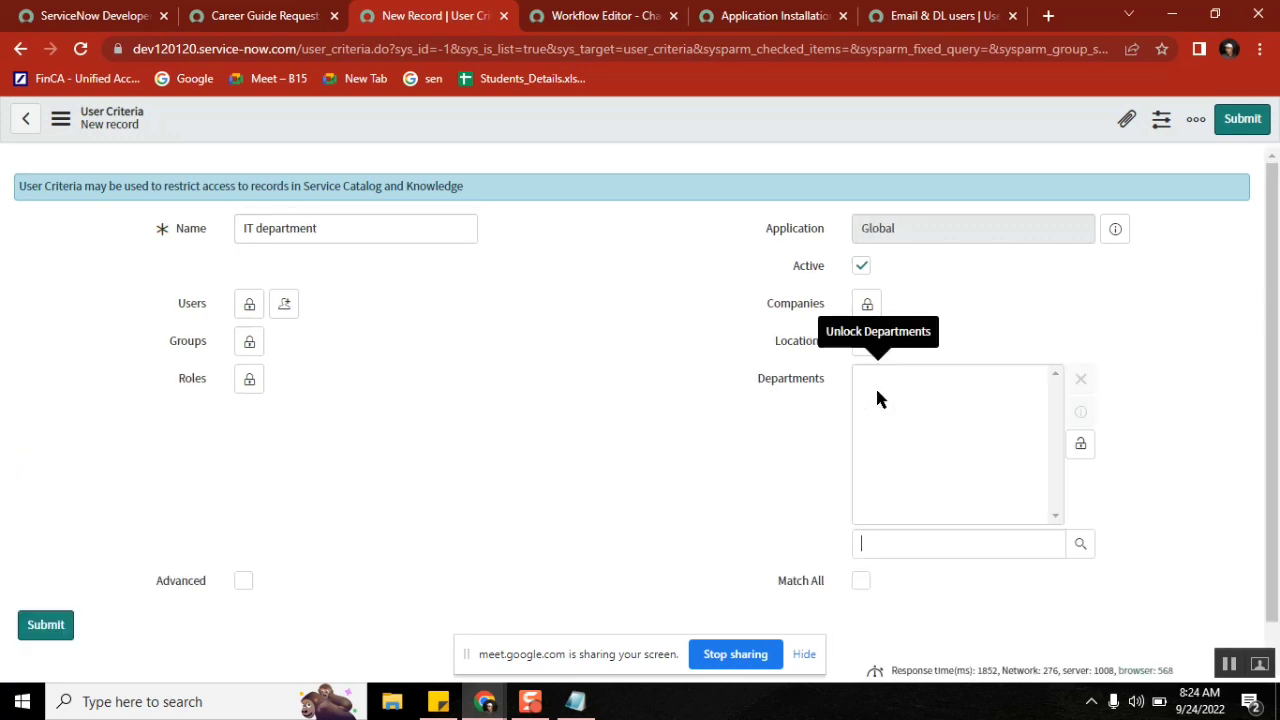
pyautogui.click(1078, 550)
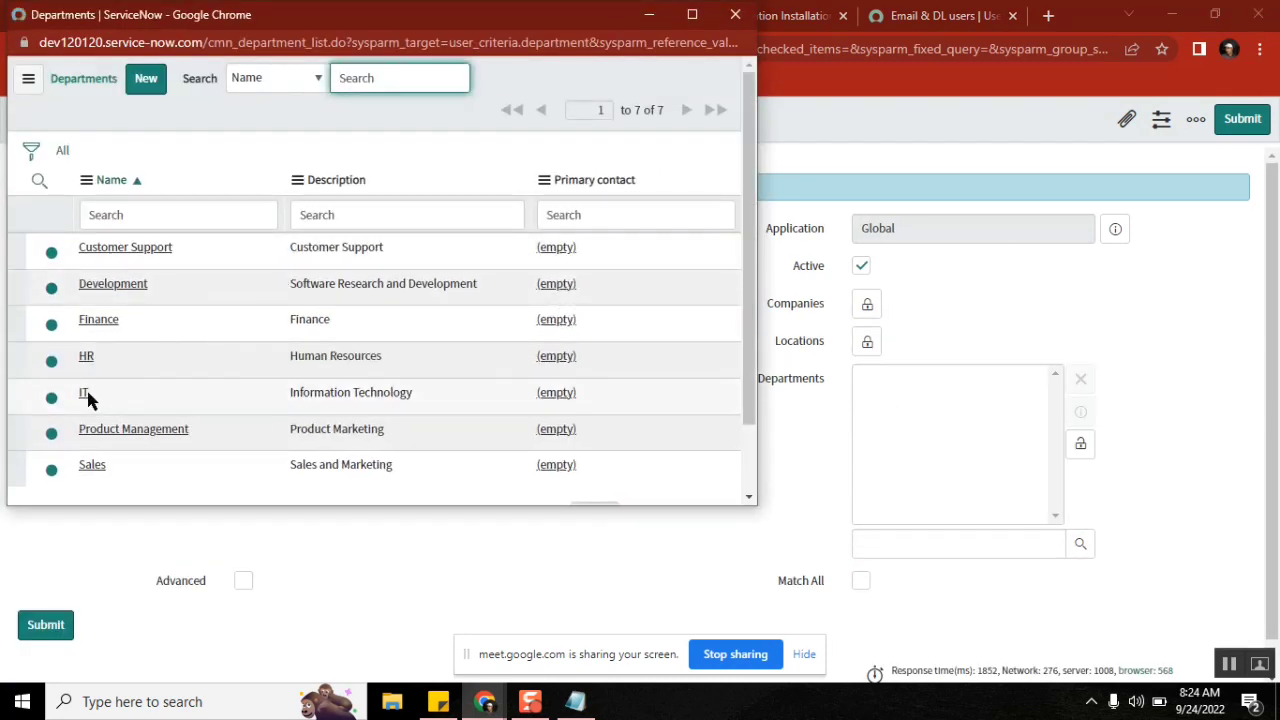
pyautogui.click(84, 396)
pyautogui.click(1240, 122)
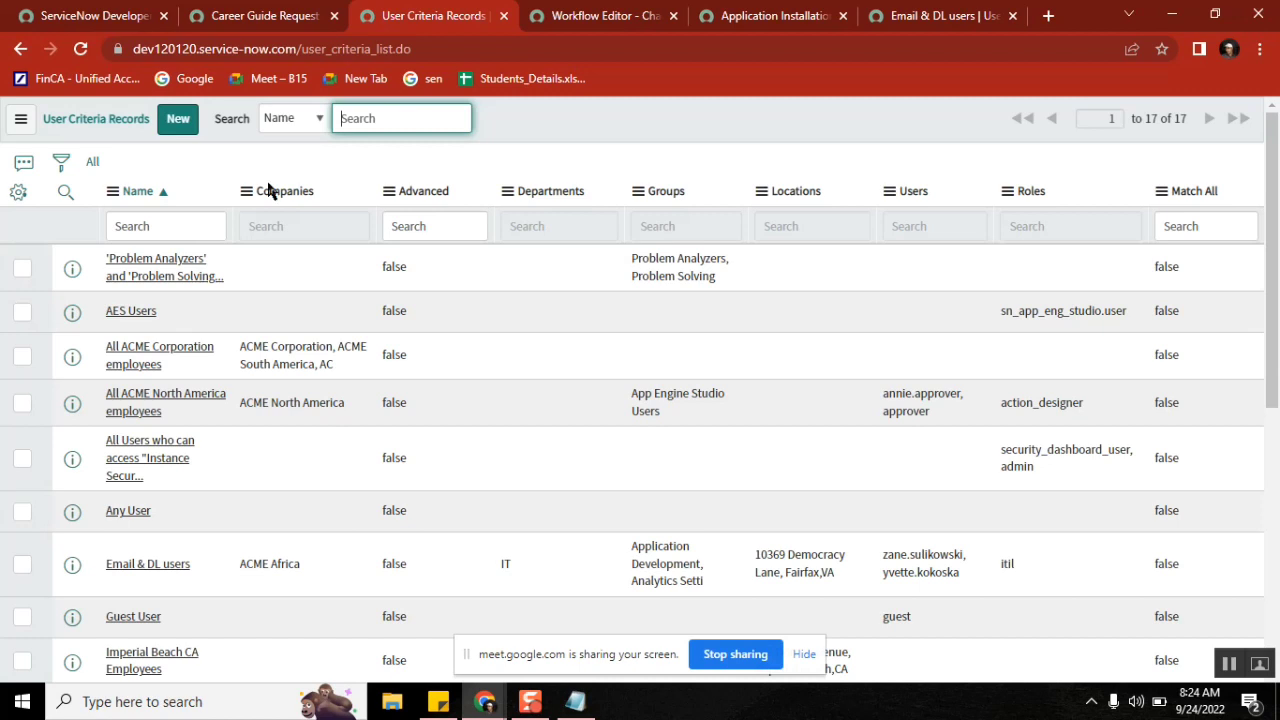
# - Filter the User Criteria Records list to names starting with "it d"
pyautogui.click(192, 230)
pyautogui.write('It')
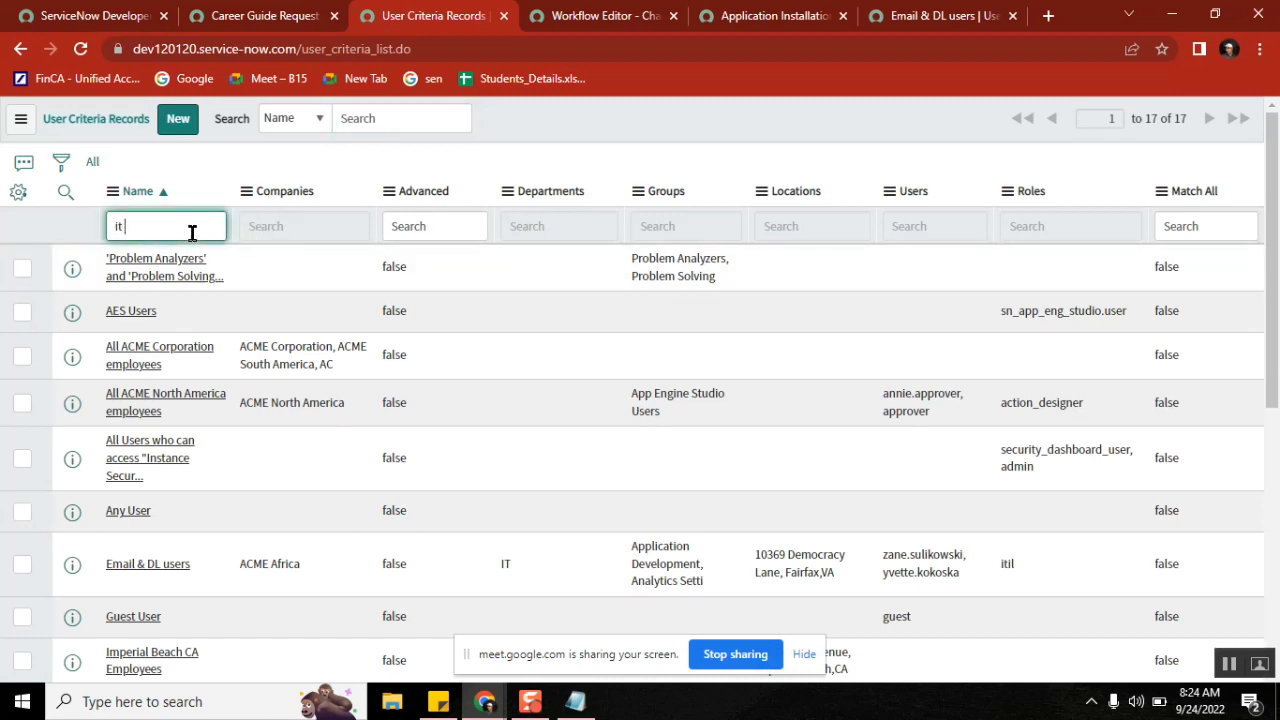
pyautogui.write(' d')
pyautogui.press('Return')
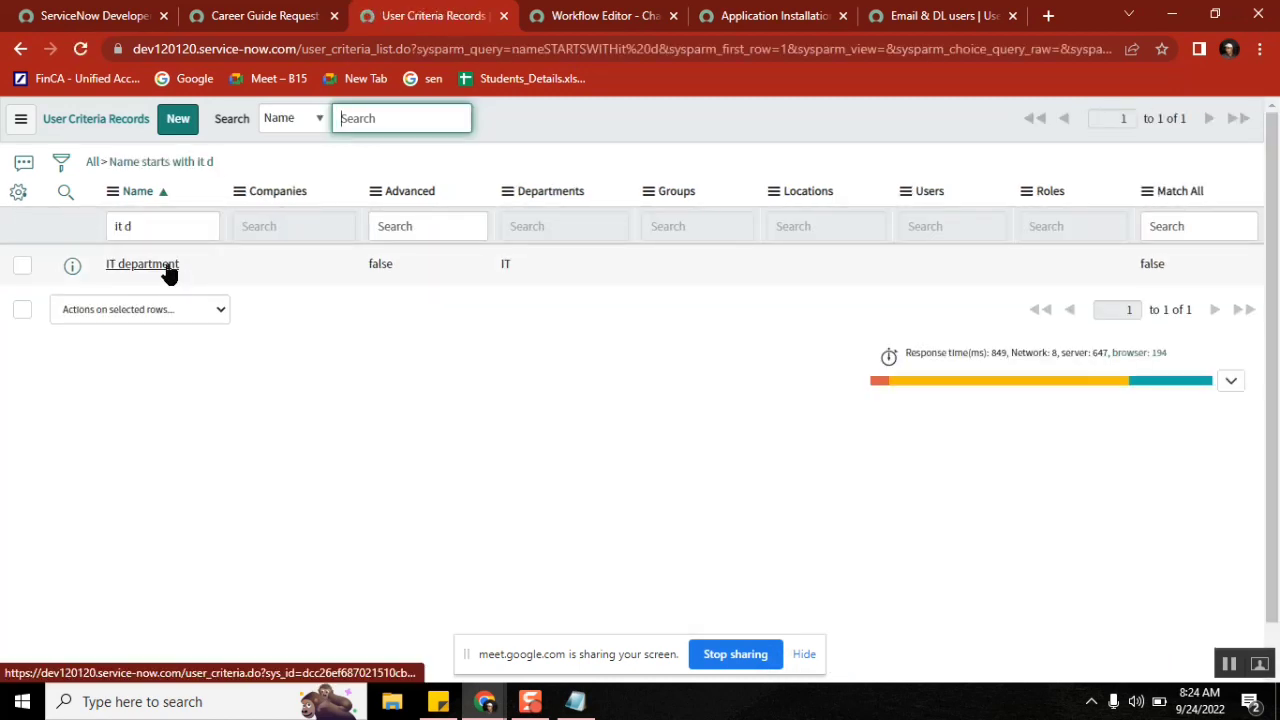
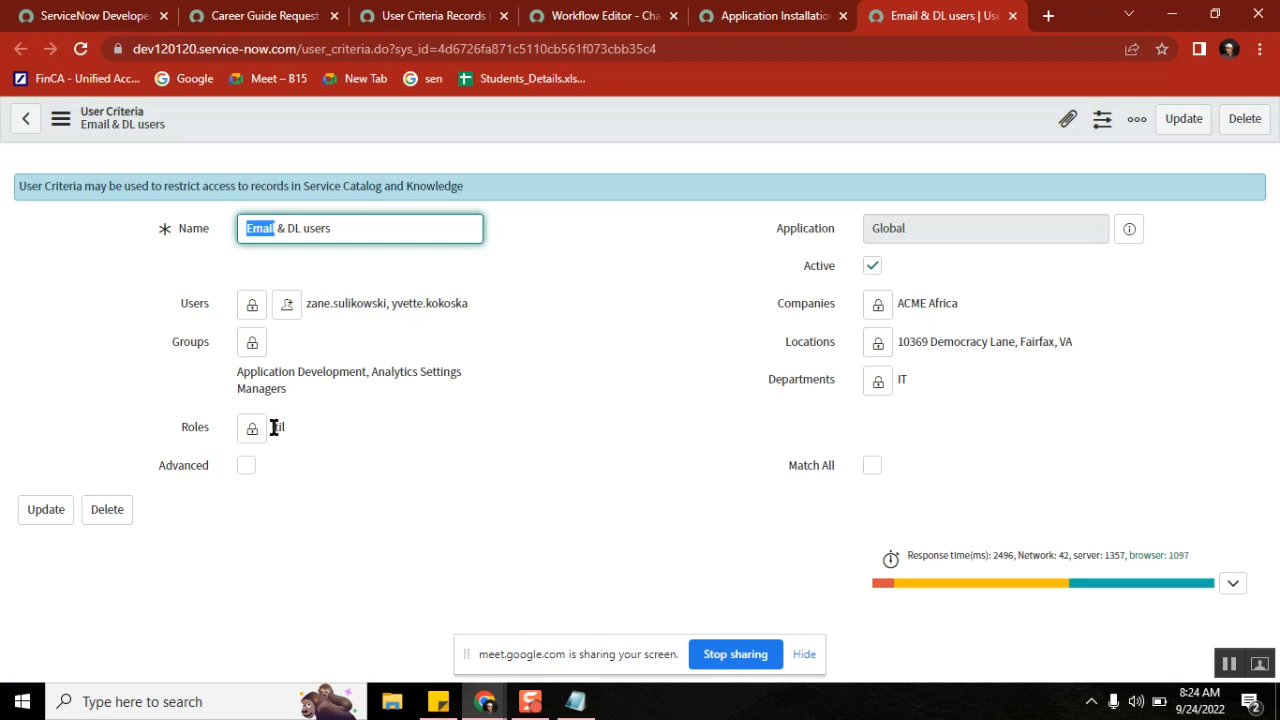
# - Examine the Companies, Locations and Departments values on the "Email & DL users" criteria
pyautogui.click(902, 341)
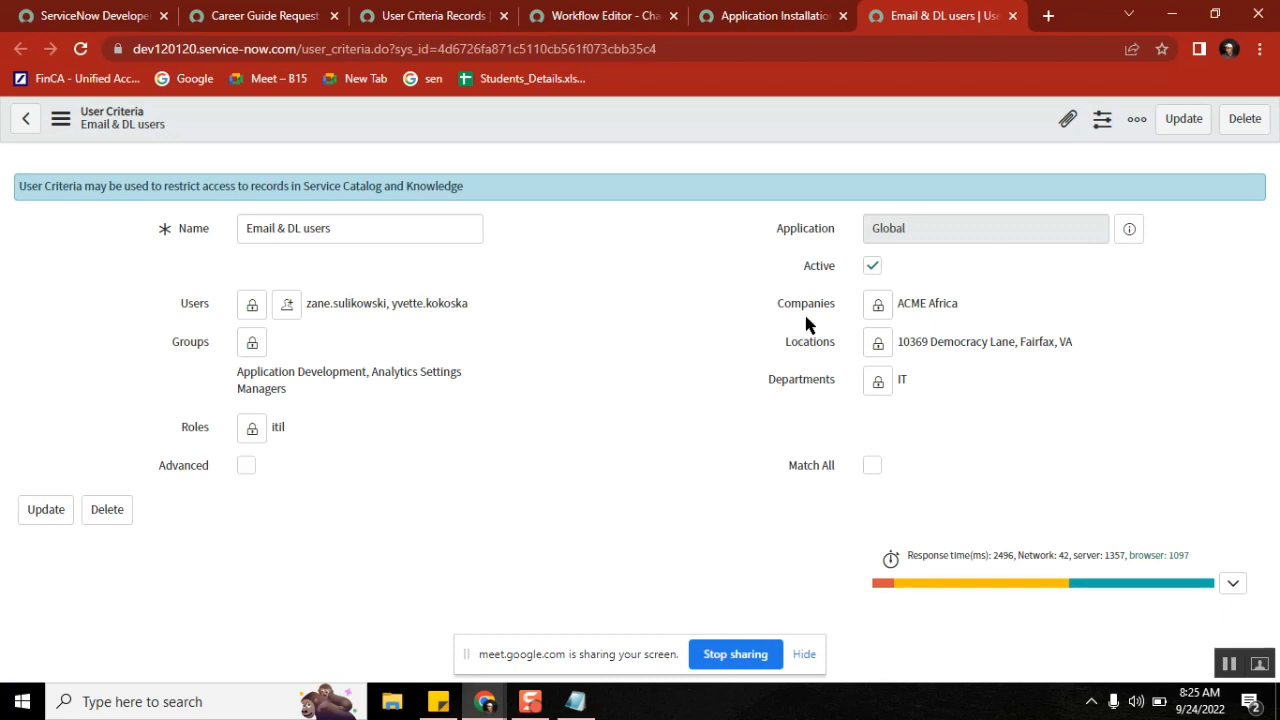
pyautogui.doubleClick(908, 306)
pyautogui.click(906, 380)
pyautogui.doubleClick(917, 305)
# - Enable Match All on the "Email & DL users" criteria and review its department, location, company, group, user and role conditions
pyautogui.click(872, 466)
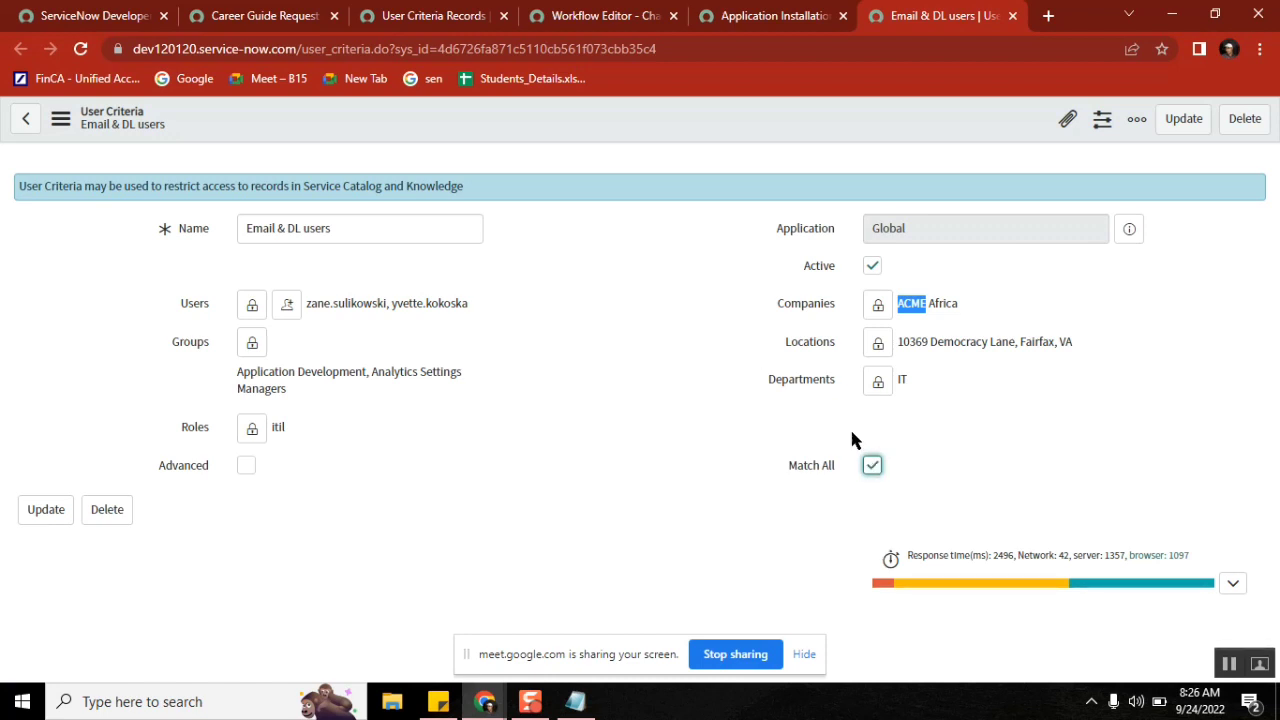
pyautogui.doubleClick(901, 379)
pyautogui.doubleClick(934, 338)
pyautogui.moveTo(934, 334); pyautogui.dragTo(911, 296)
pyautogui.doubleClick(911, 296)
pyautogui.doubleClick(330, 371)
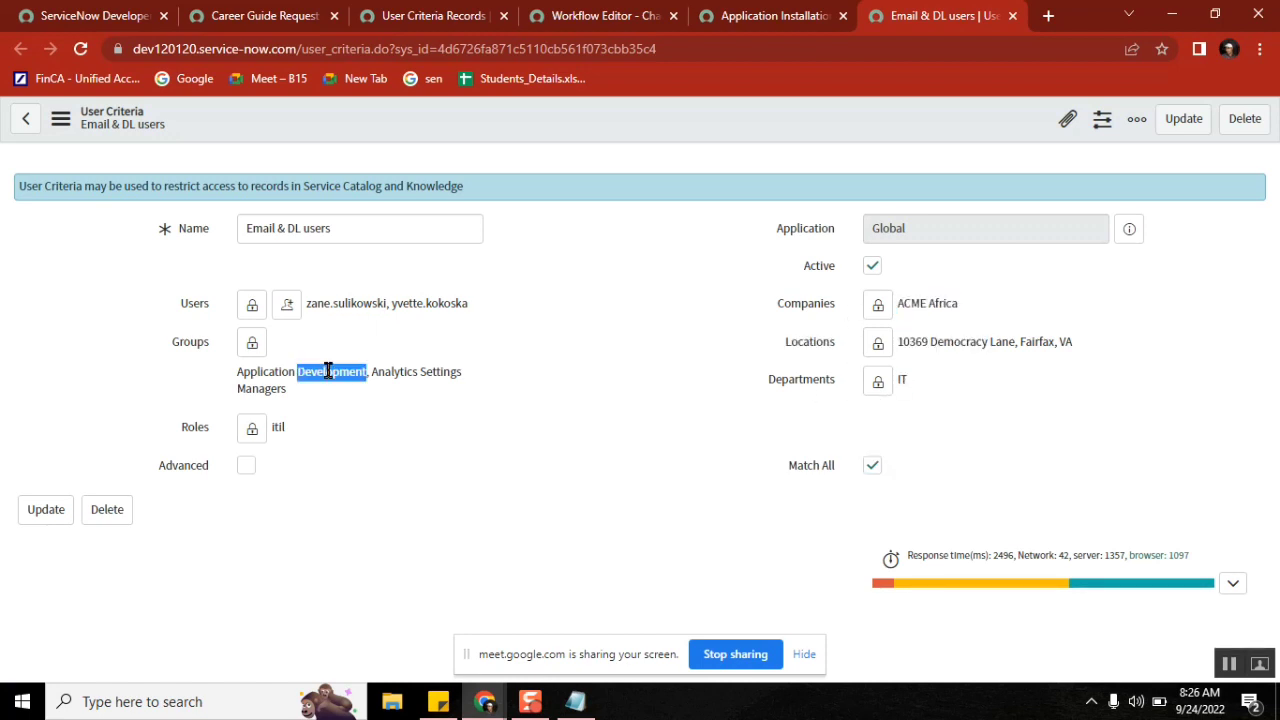
pyautogui.doubleClick(317, 300)
pyautogui.doubleClick(195, 427)
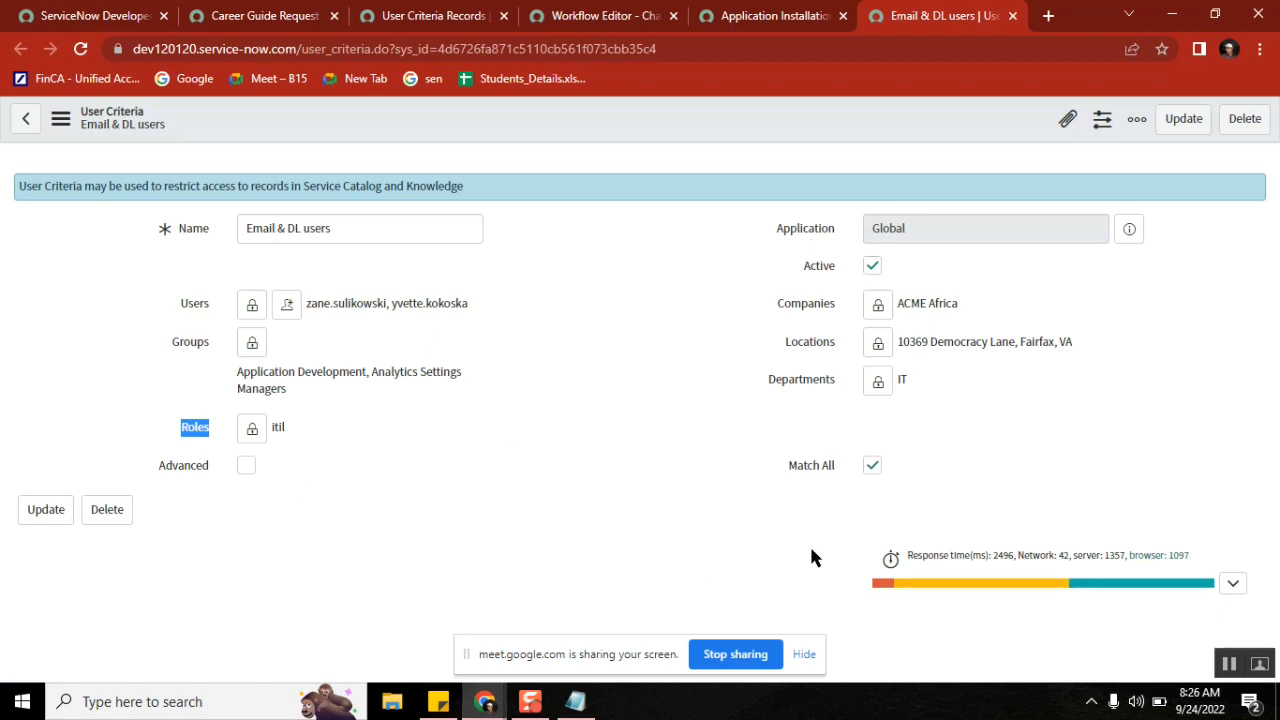
# - Open the "IT department" criteria record and add ACME EMEA to its Companies
pyautogui.click(420, 16)
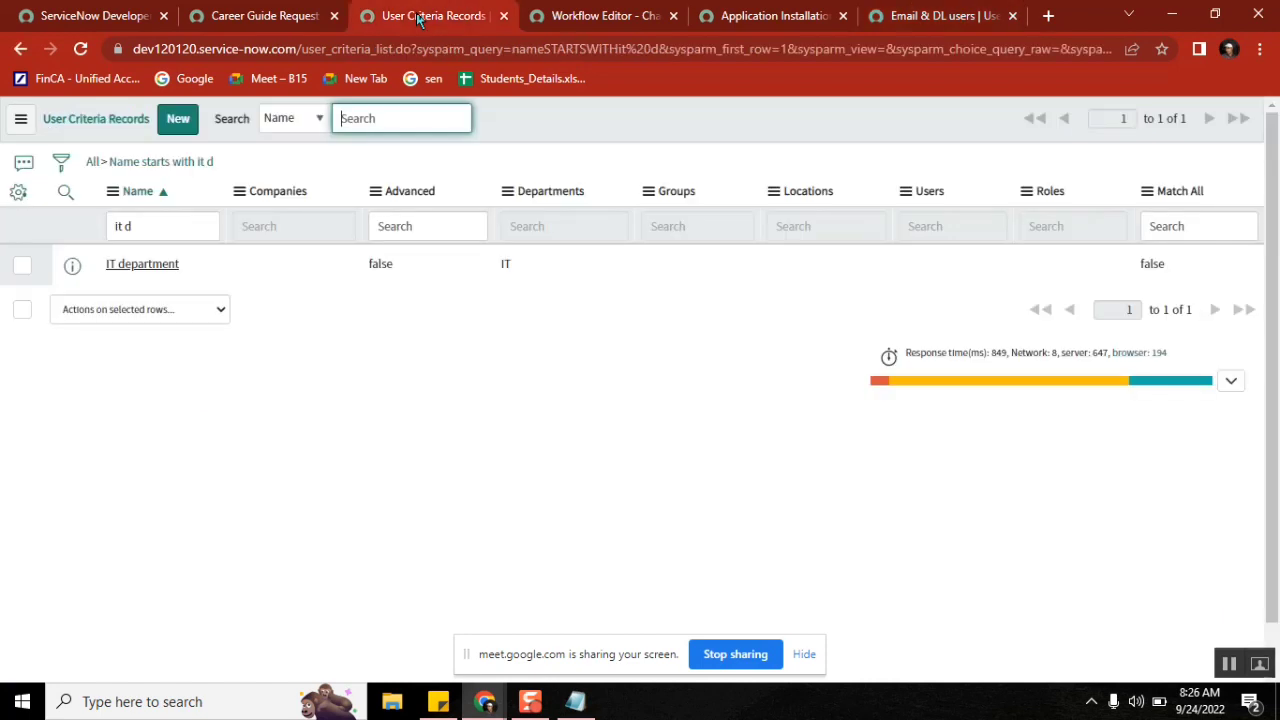
pyautogui.click(152, 266)
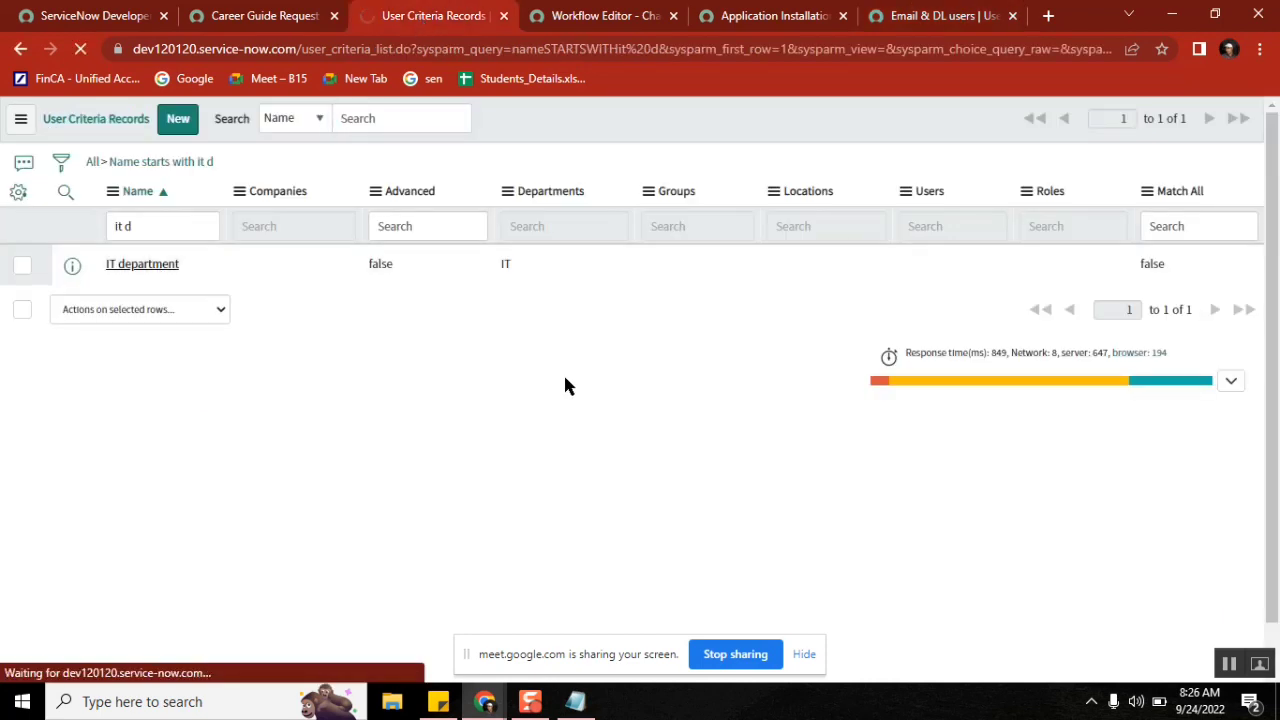
pyautogui.click(878, 305)
pyautogui.write('a')
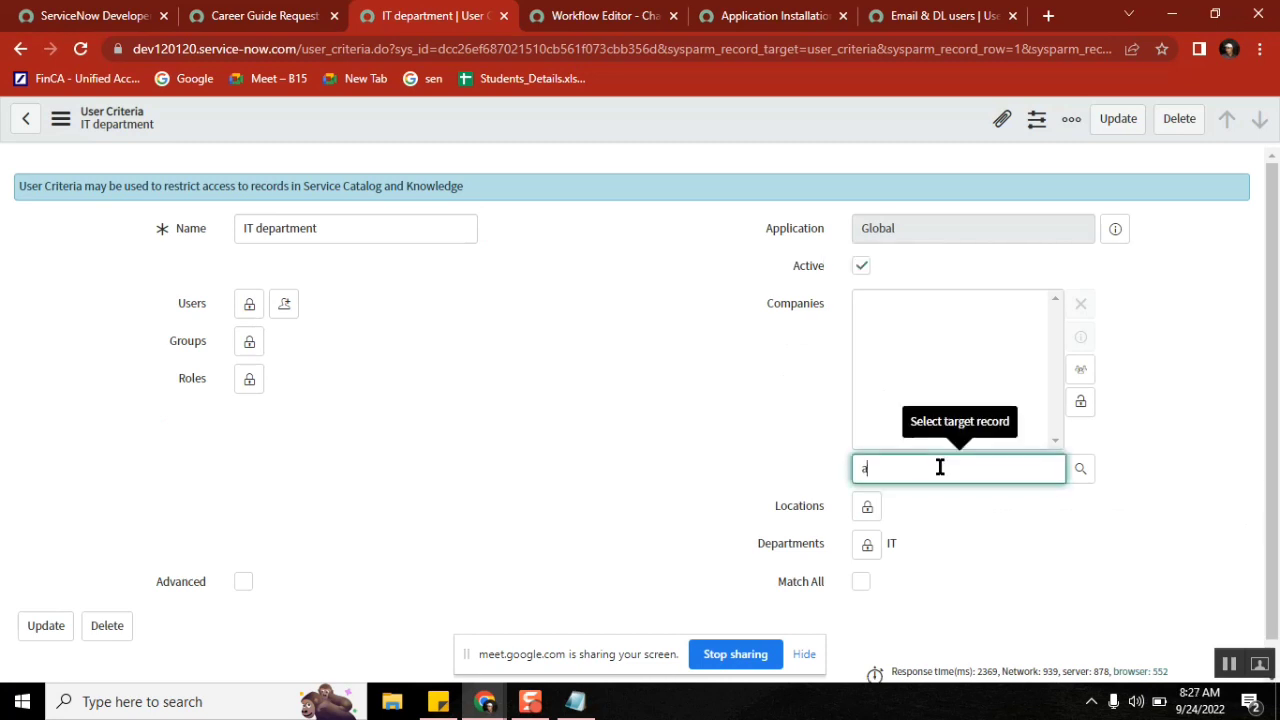
pyautogui.write('cm')
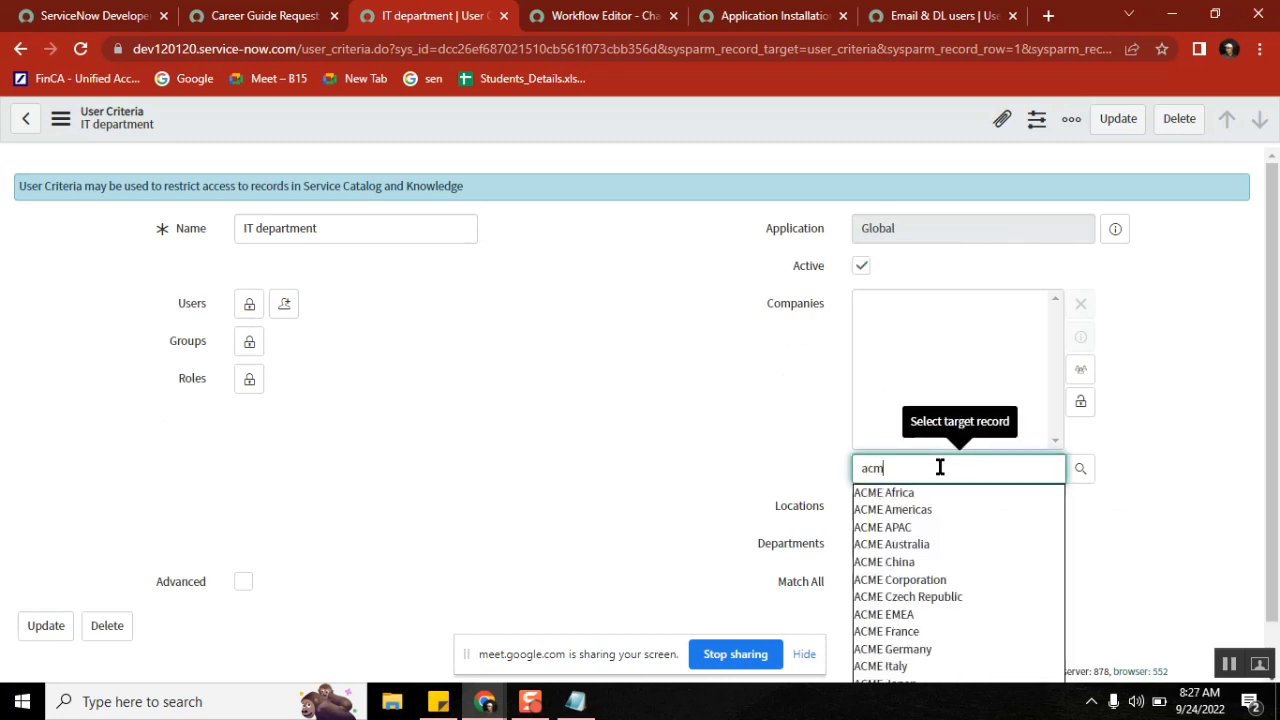
pyautogui.write('e')
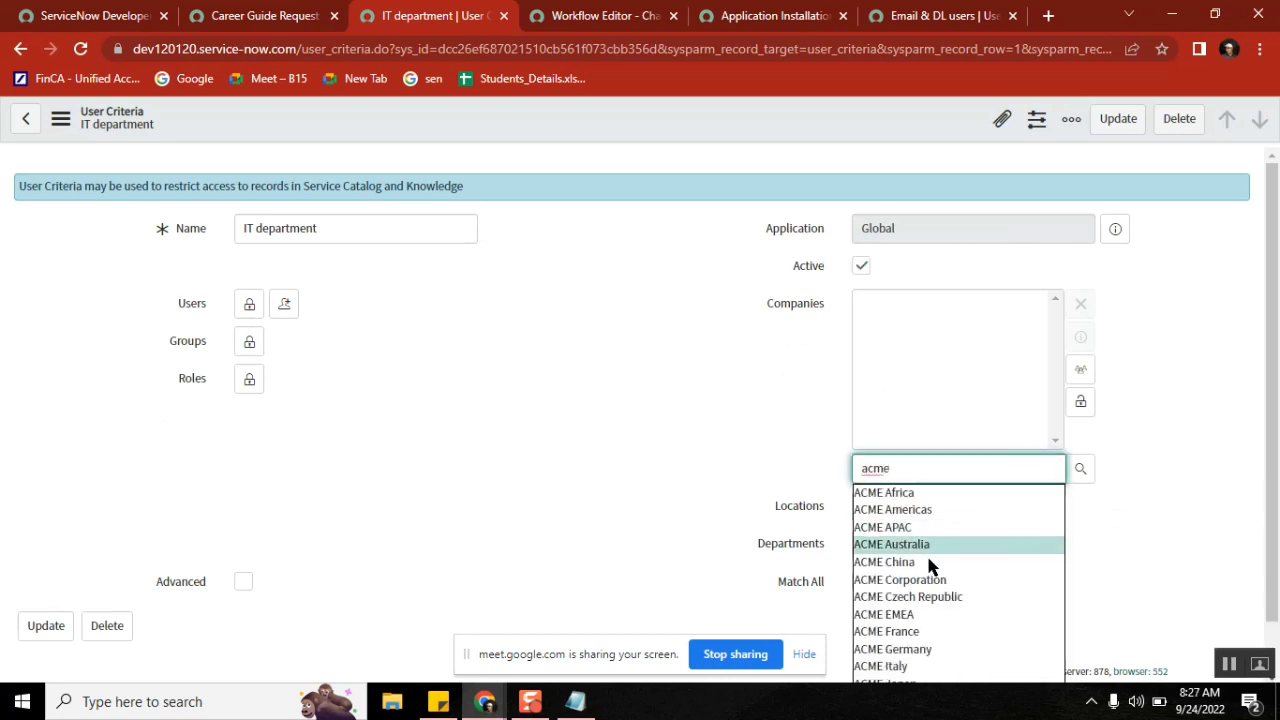
pyautogui.click(912, 614)
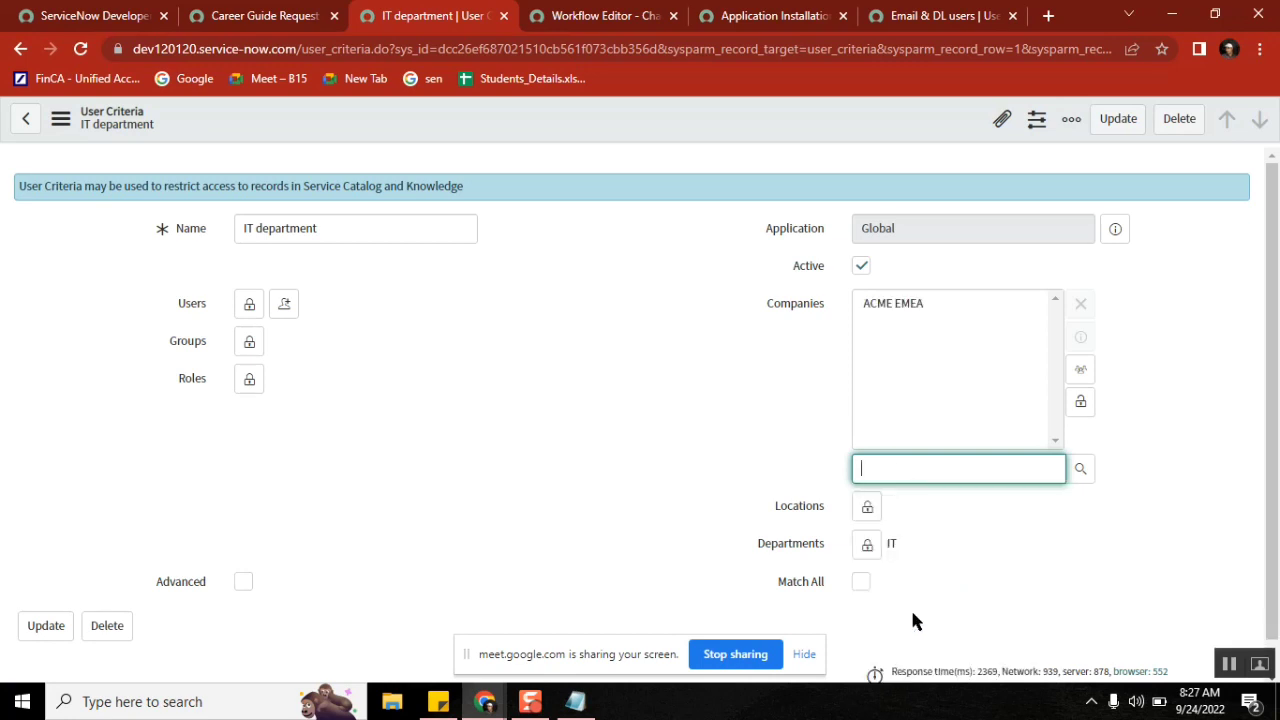
pyautogui.click(1081, 405)
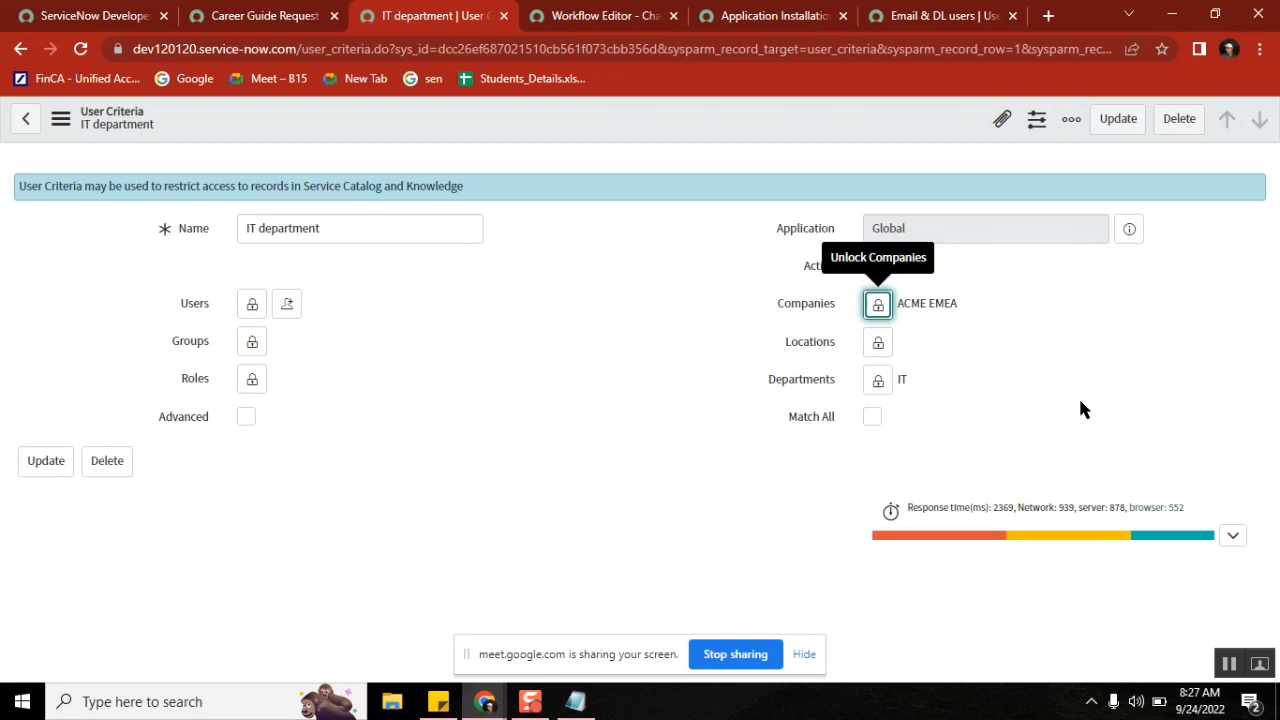
# - Enable Match All on the "IT department" criteria, review its department and company values, and read the Match All help text
pyautogui.click(875, 416)
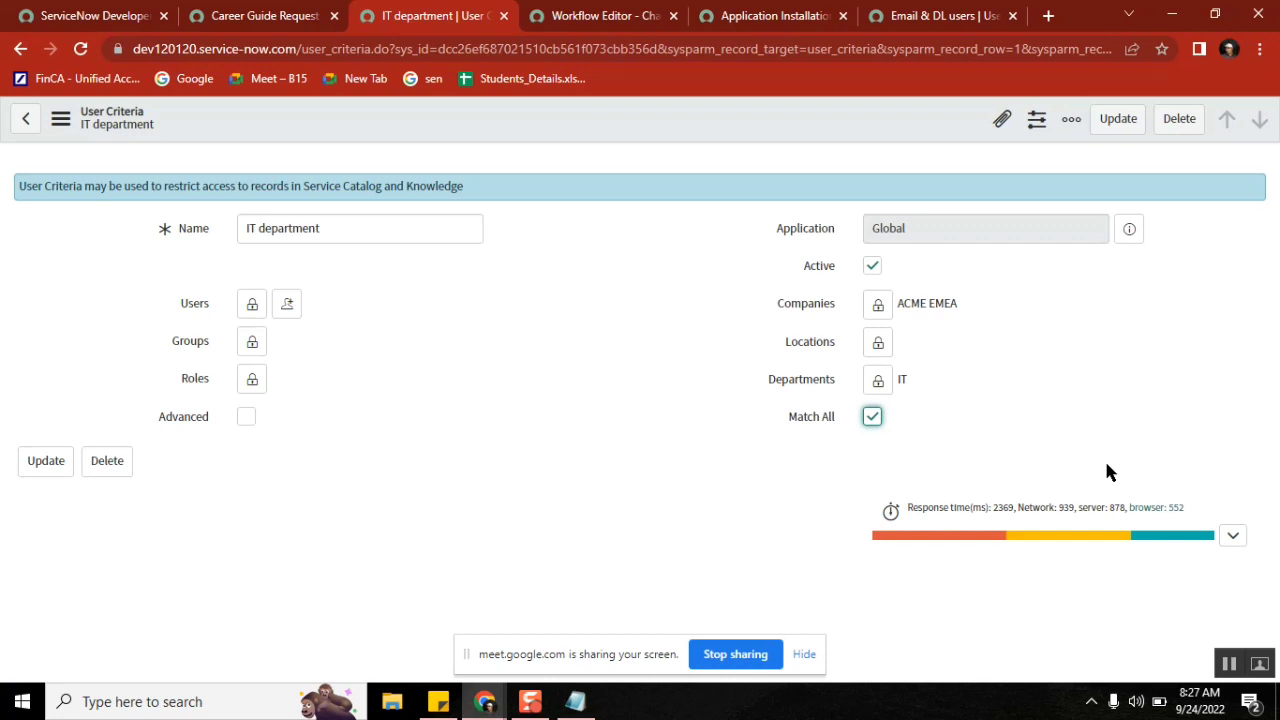
pyautogui.doubleClick(902, 379)
pyautogui.doubleClick(909, 300)
pyautogui.doubleClick(928, 302)
pyautogui.moveTo(897, 303); pyautogui.dragTo(921, 303)
pyautogui.doubleClick(940, 306)
pyautogui.moveTo(803, 426)
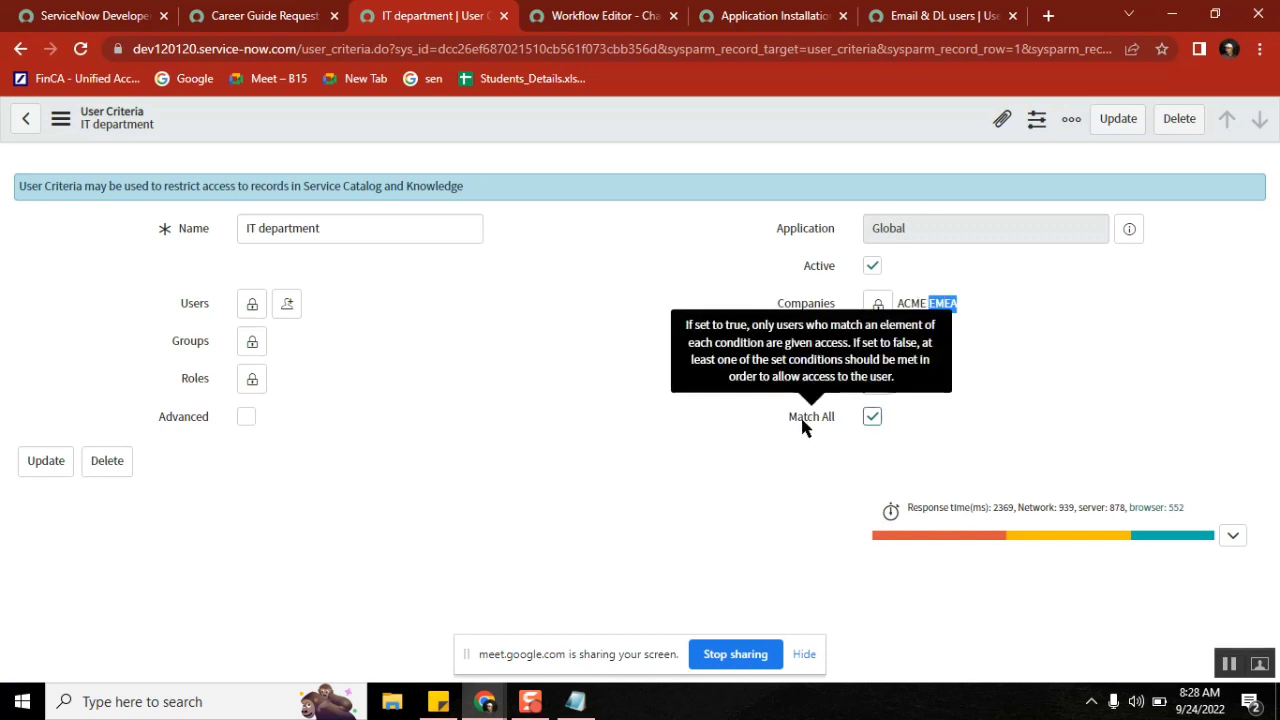
# - Turn off Match All on the "IT department" criteria and examine the department and company values
pyautogui.click(873, 417)
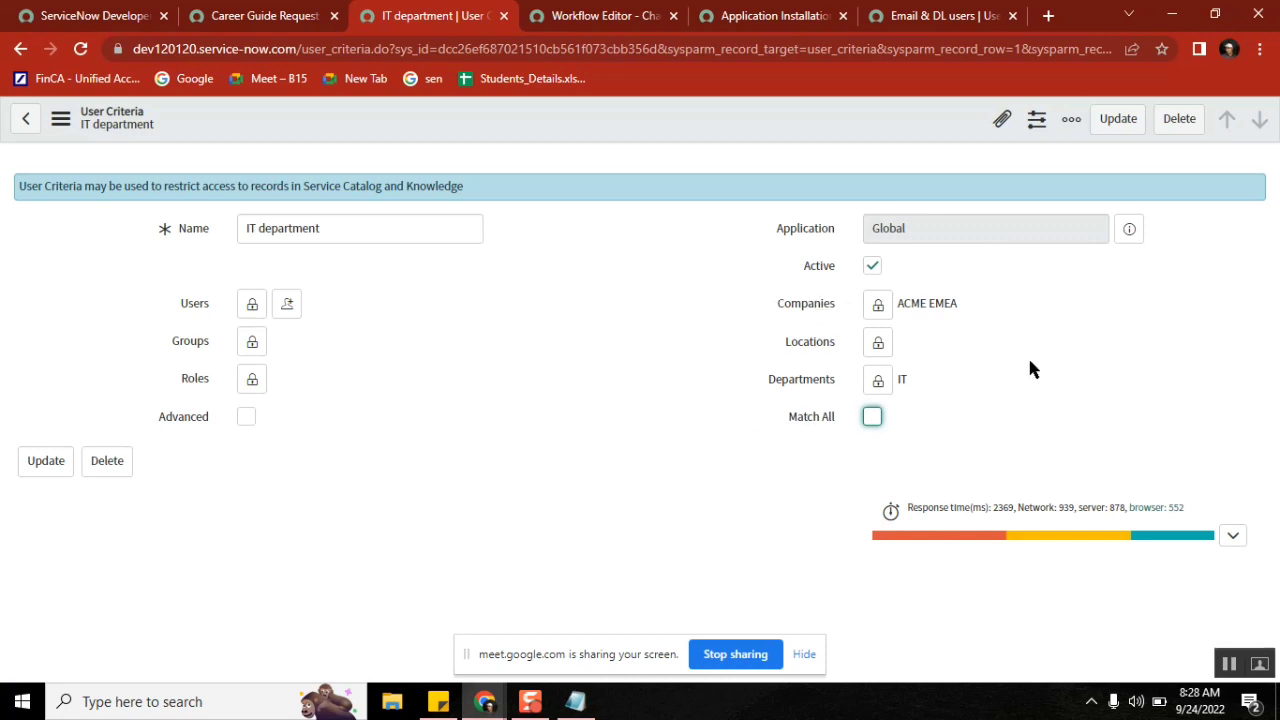
pyautogui.doubleClick(901, 379)
pyautogui.doubleClick(904, 303)
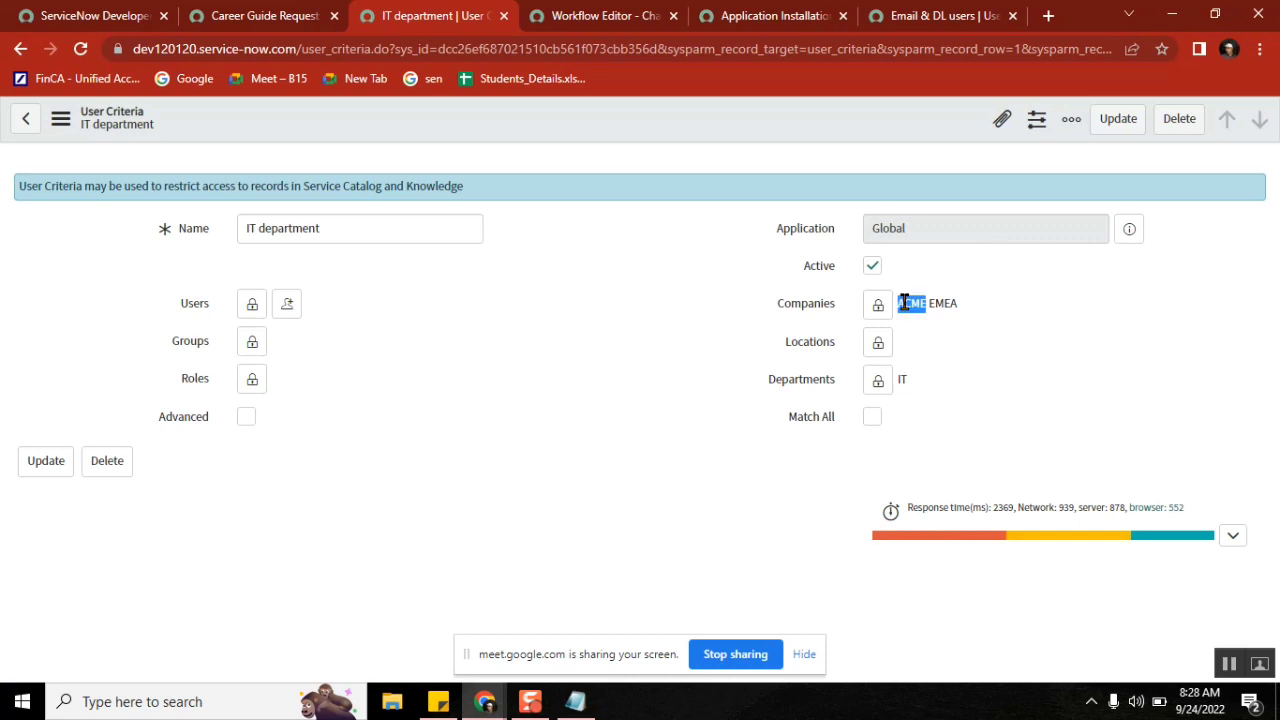
# - Rename the criteria to "IT department acme", enable Match All and save the record
pyautogui.click(678, 118)
pyautogui.click(359, 229)
pyautogui.write('acme')
pyautogui.click(870, 420)
pyautogui.rightClick(758, 116)
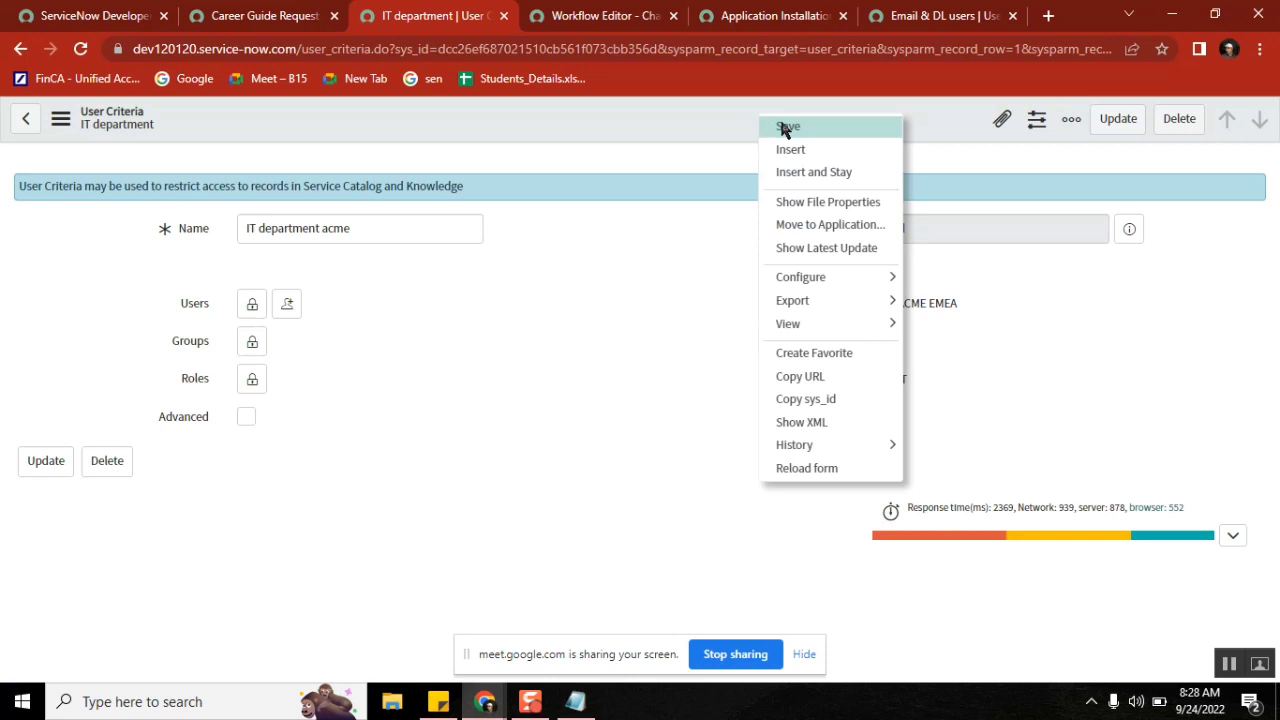
pyautogui.click(786, 128)
# - Check the catalog item's Available For list and the note on the "IT department acme" record about restricting catalog and knowledge access
pyautogui.click(909, 24)
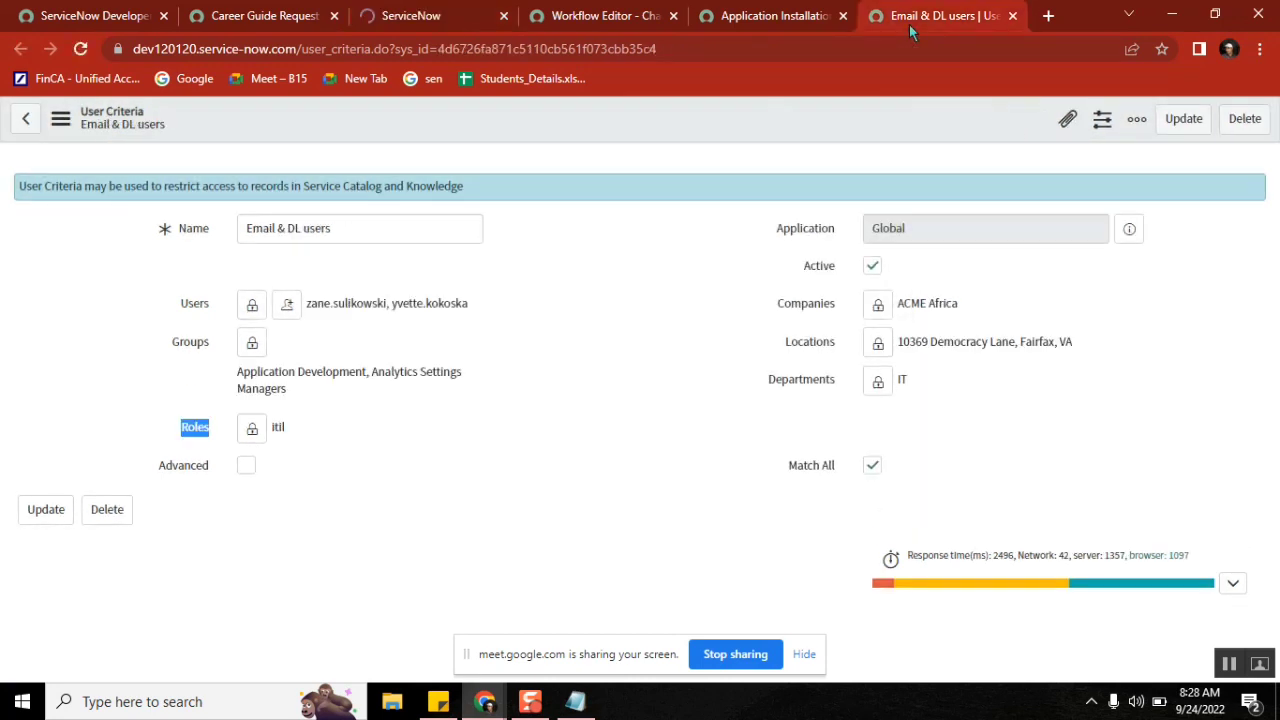
pyautogui.click(760, 16)
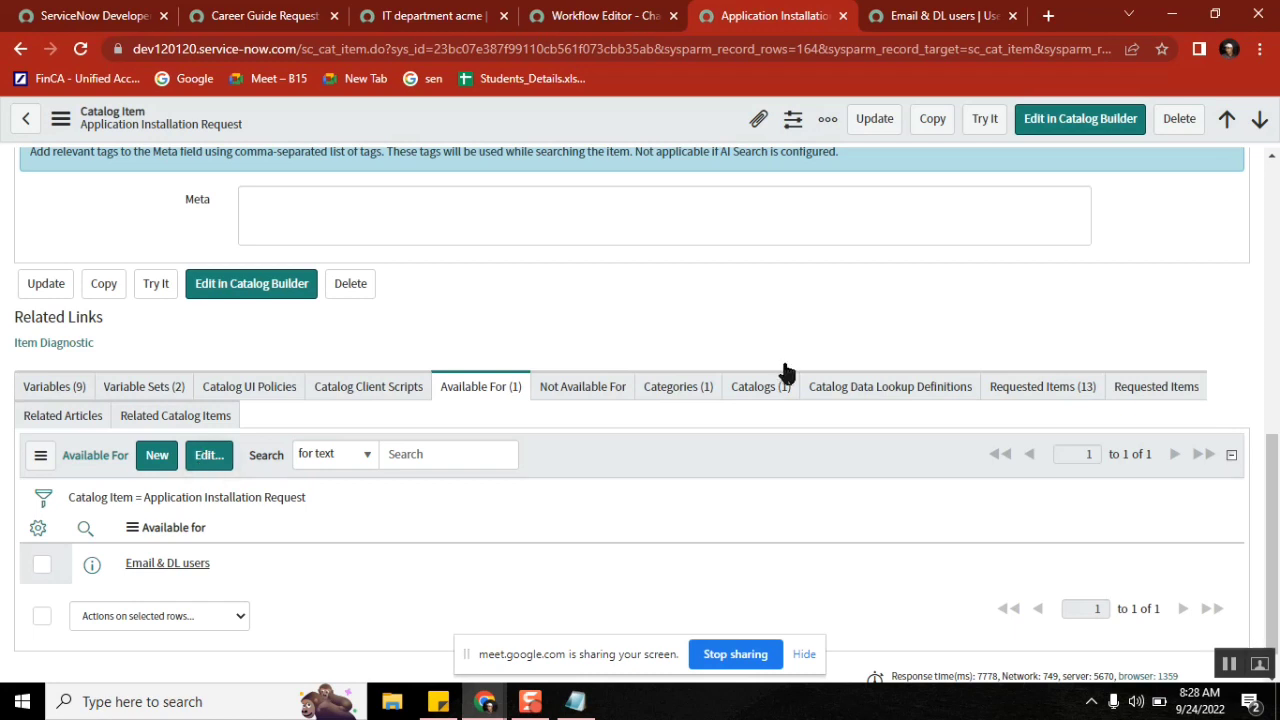
pyautogui.click(420, 16)
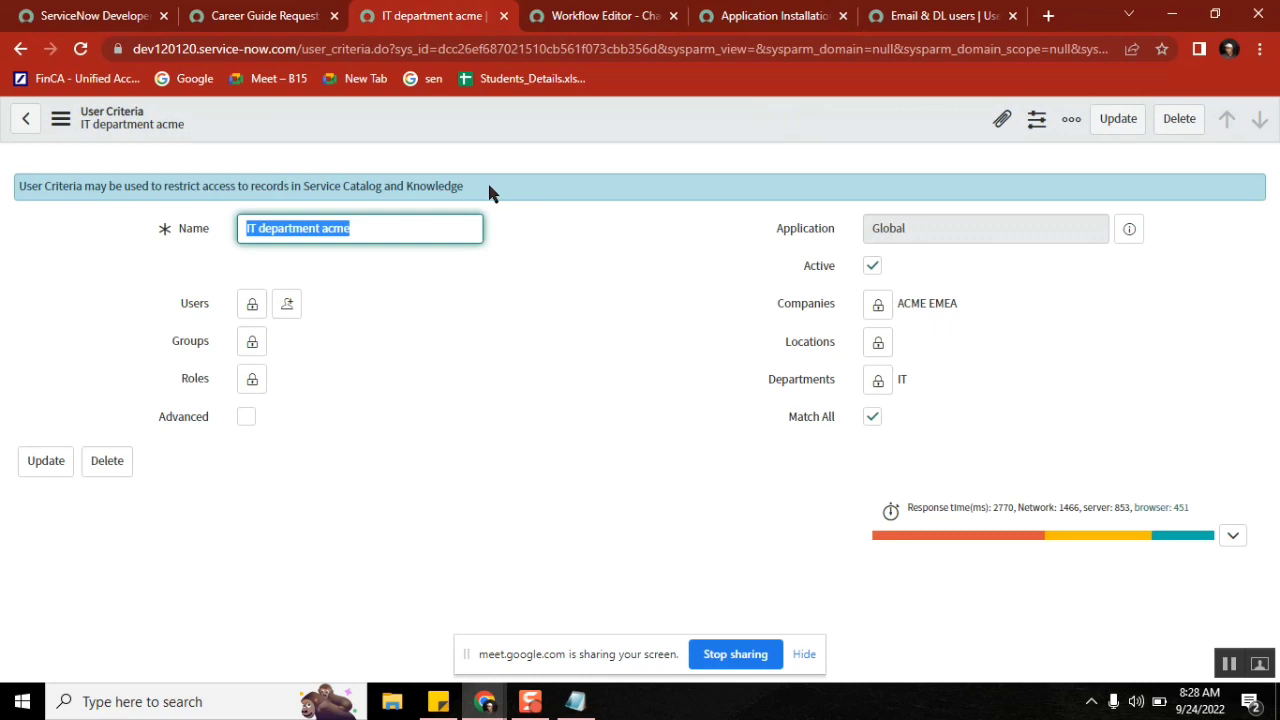
pyautogui.moveTo(19, 186); pyautogui.dragTo(458, 201)
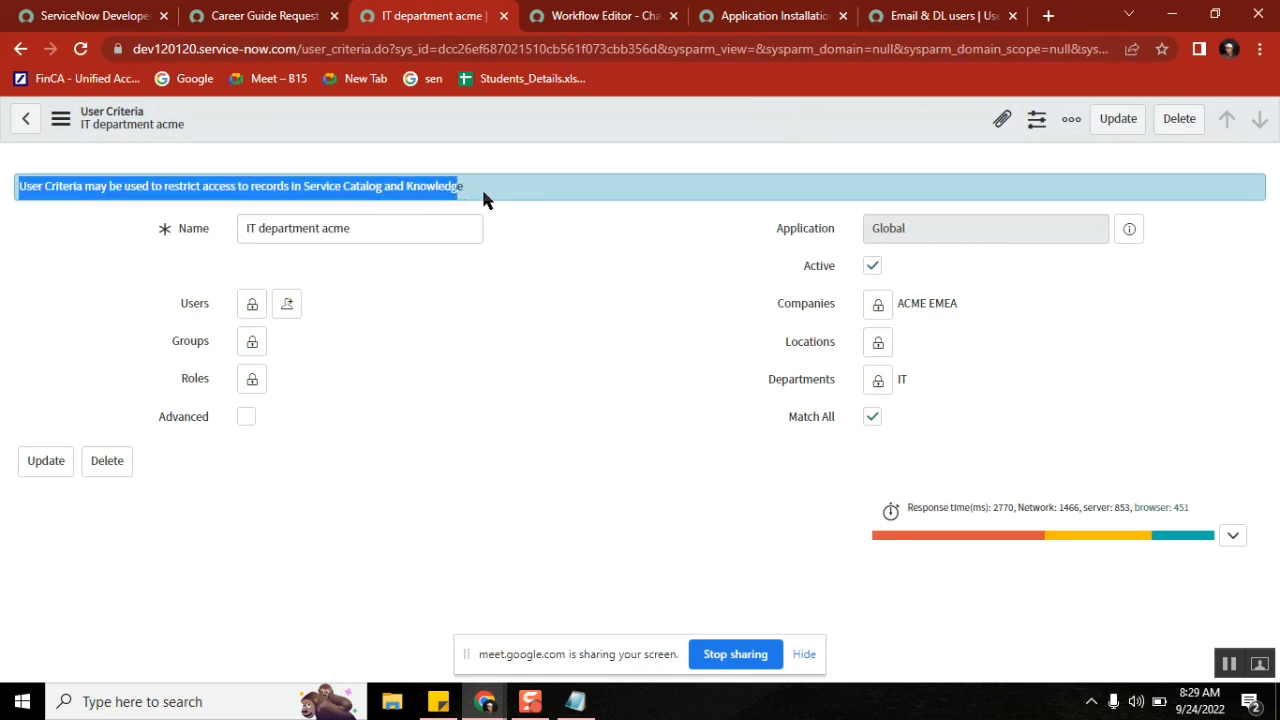
# - Go to the Career Guide Request page and filter the application navigator by "know"
pyautogui.click(283, 18)
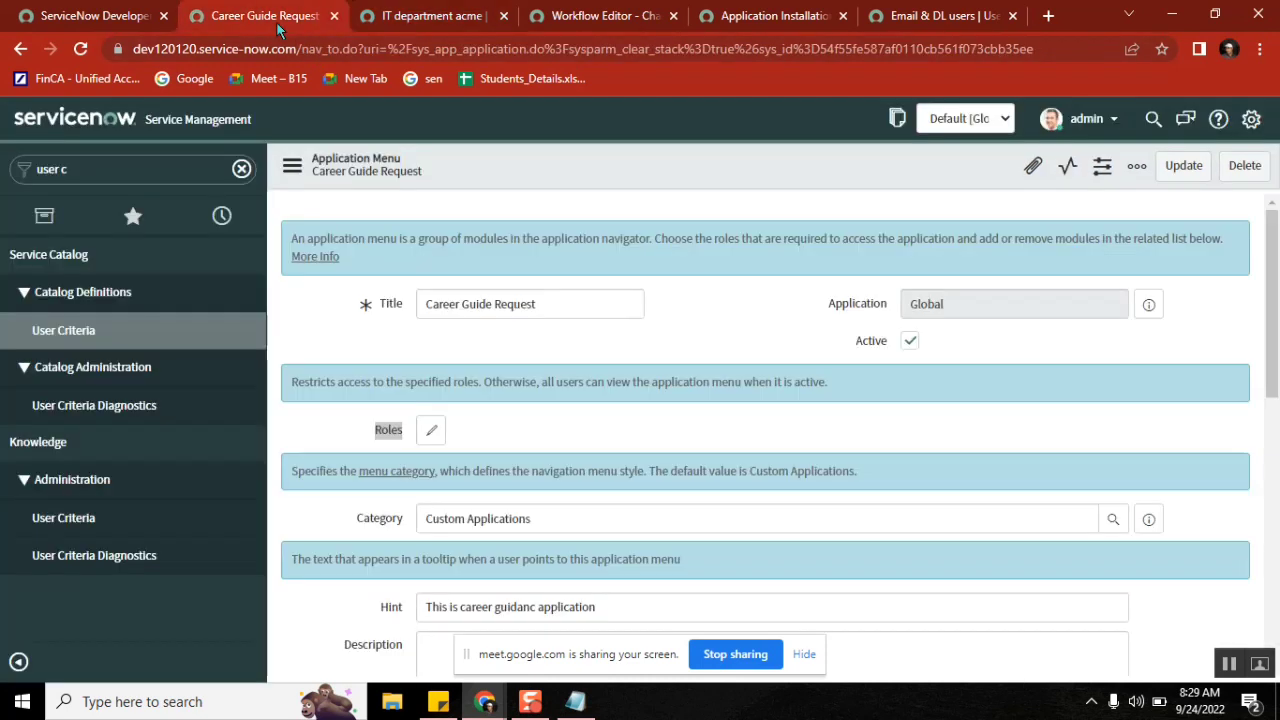
pyautogui.click(185, 170)
pyautogui.write('know')
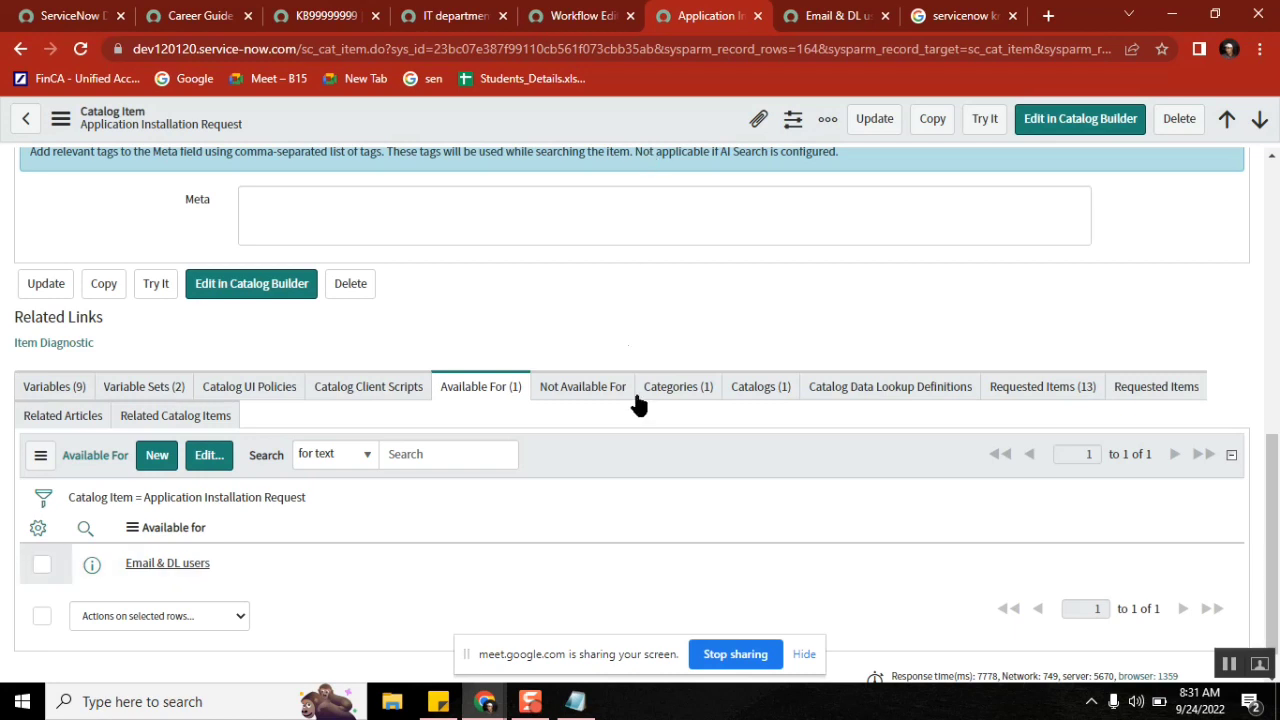
# - Remove "Email & DL users" from the Available For list of Application Installation Request and save the change
pyautogui.click(605, 397)
pyautogui.click(480, 386)
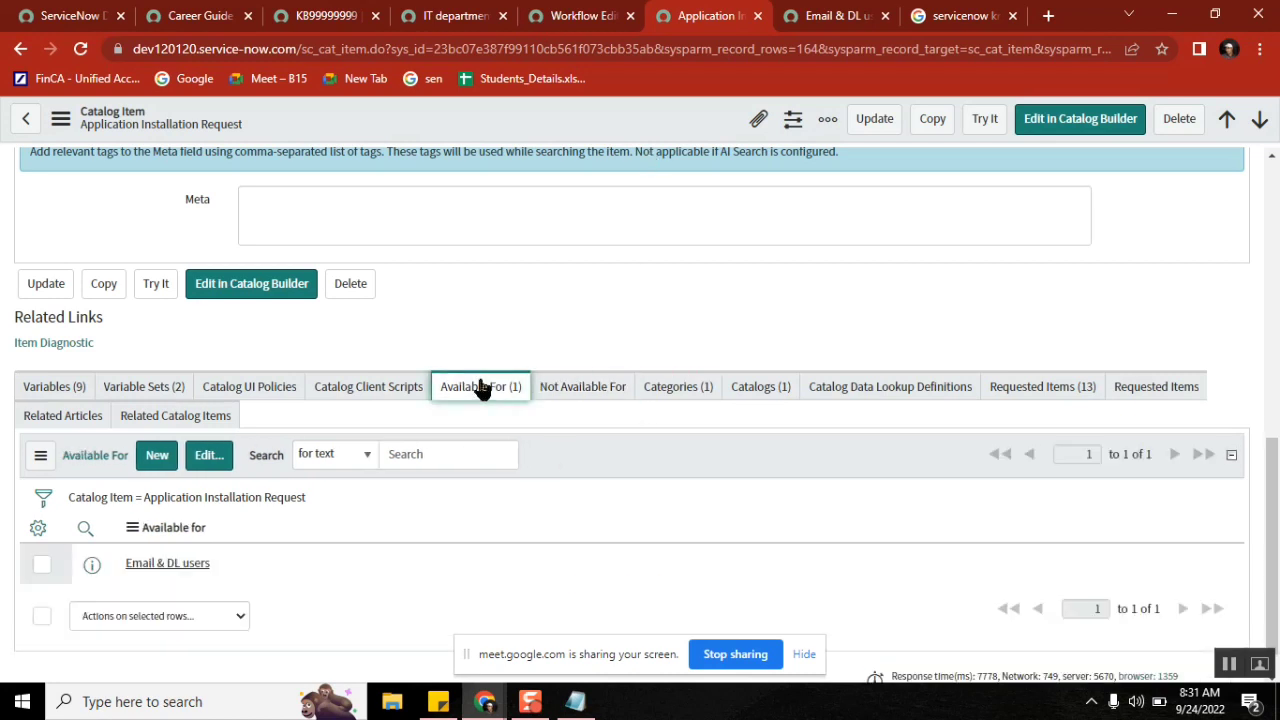
pyautogui.click(211, 460)
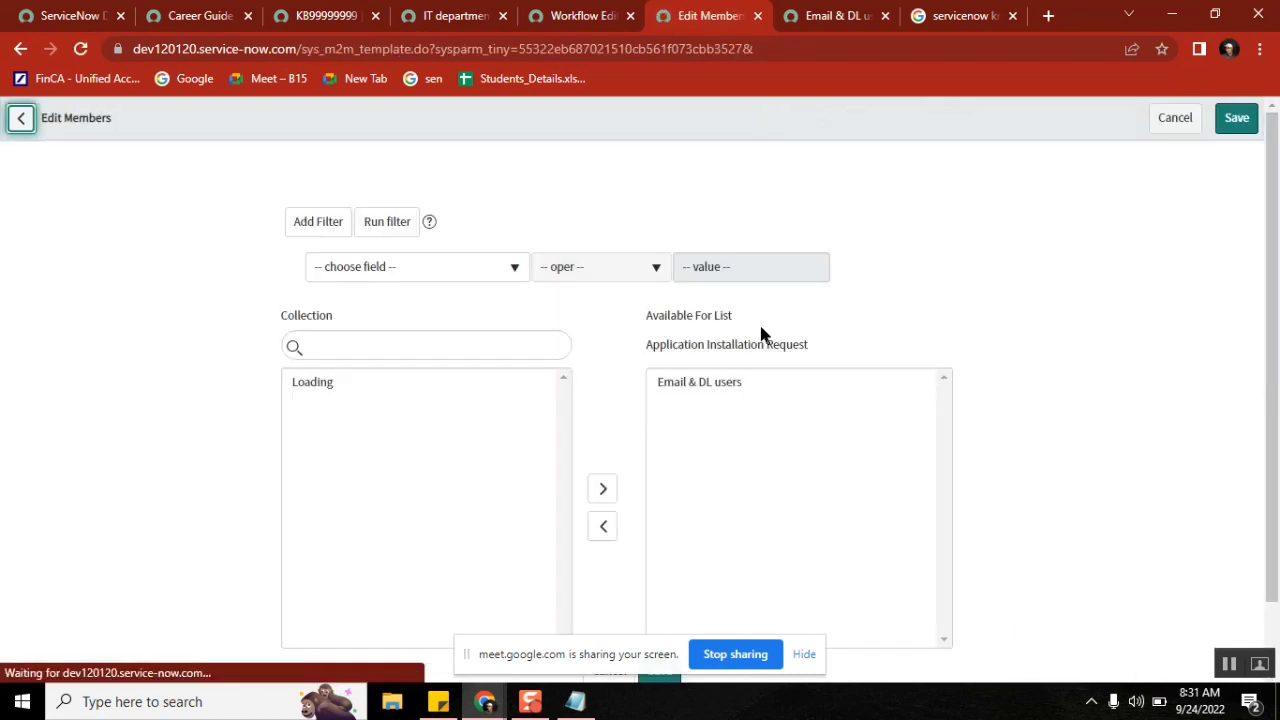
pyautogui.click(677, 382)
pyautogui.click(603, 526)
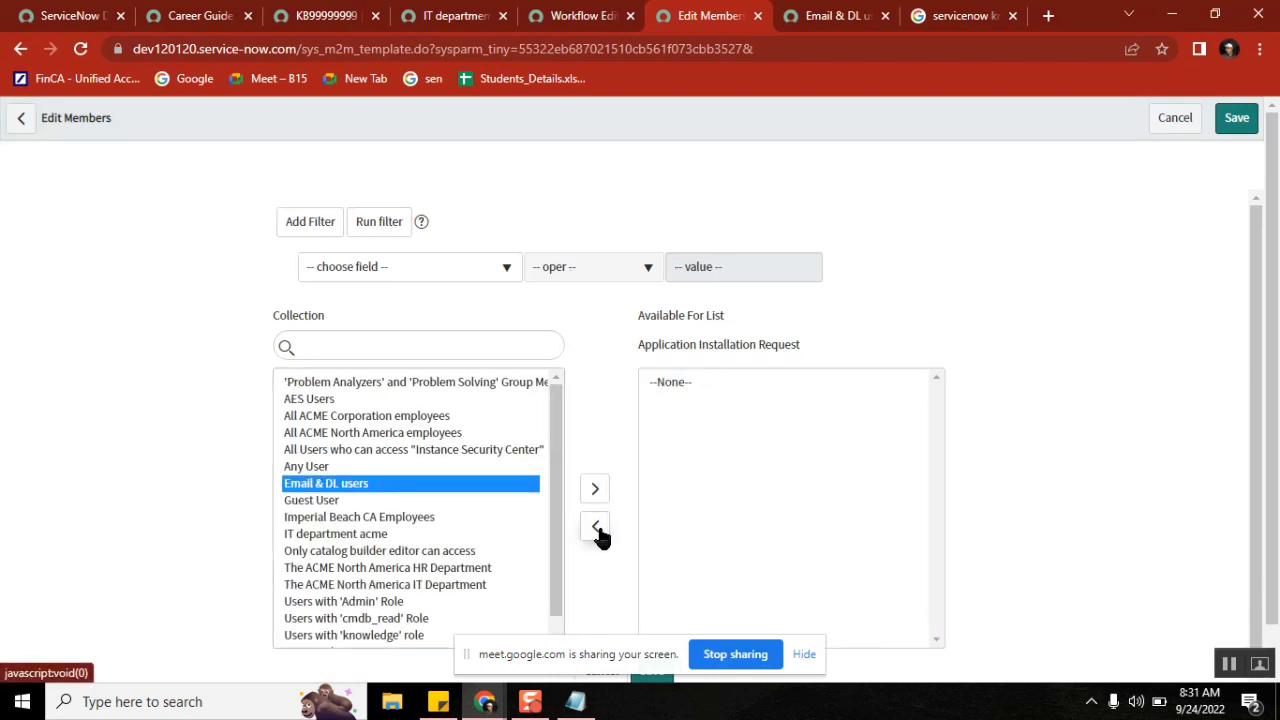
pyautogui.click(1245, 121)
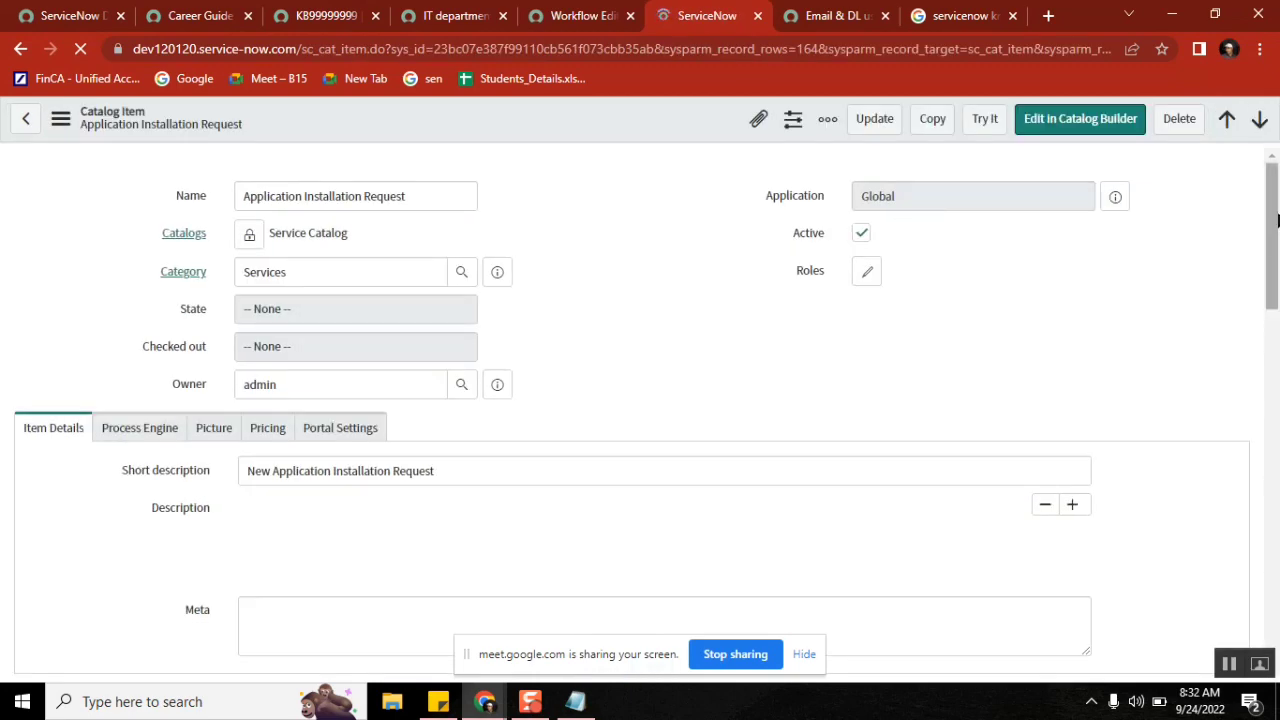
# - Add "IT department acme" to the Not Available For list of Application Installation Request and save the change
pyautogui.scroll(-4, 1276, 373)
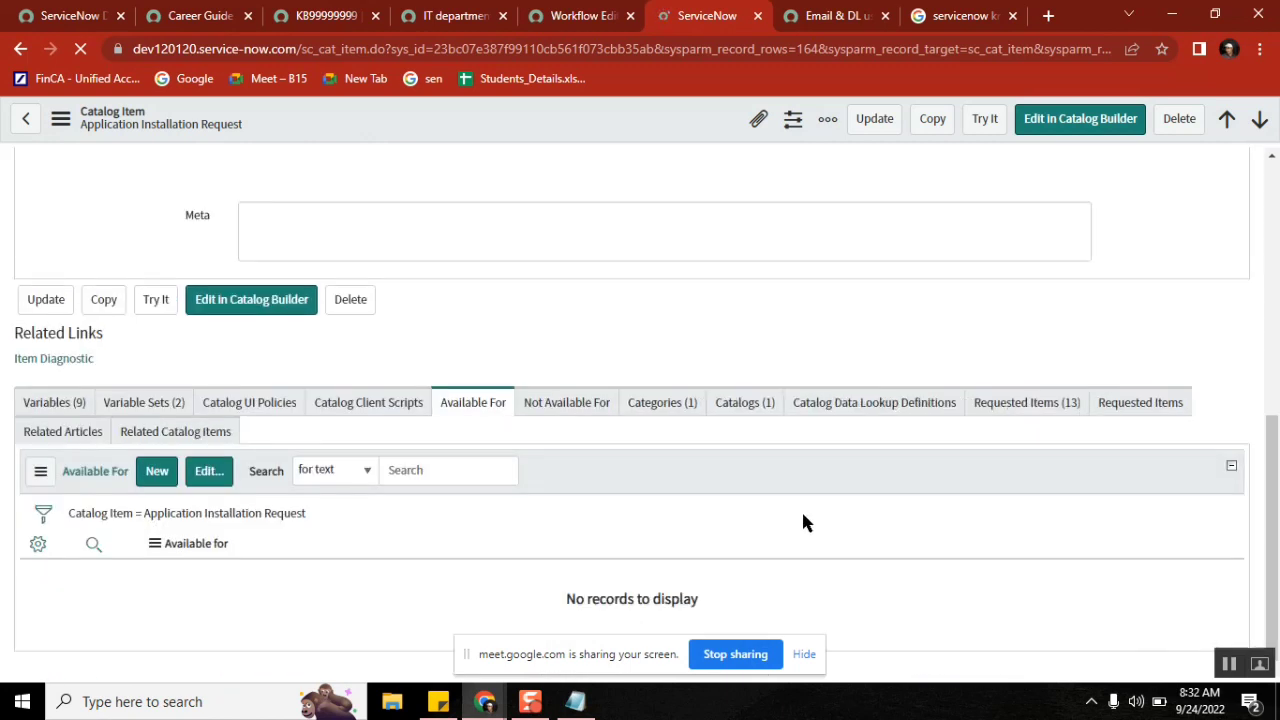
pyautogui.click(566, 405)
pyautogui.click(230, 471)
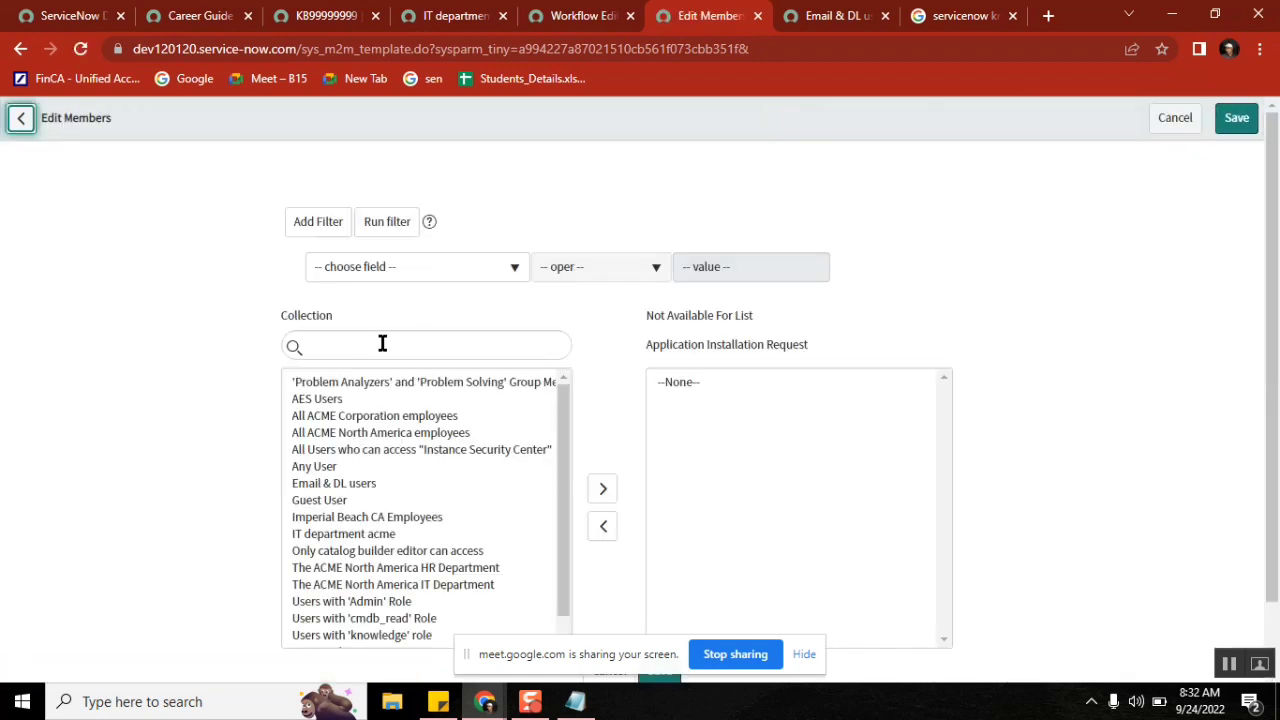
pyautogui.doubleClick(335, 533)
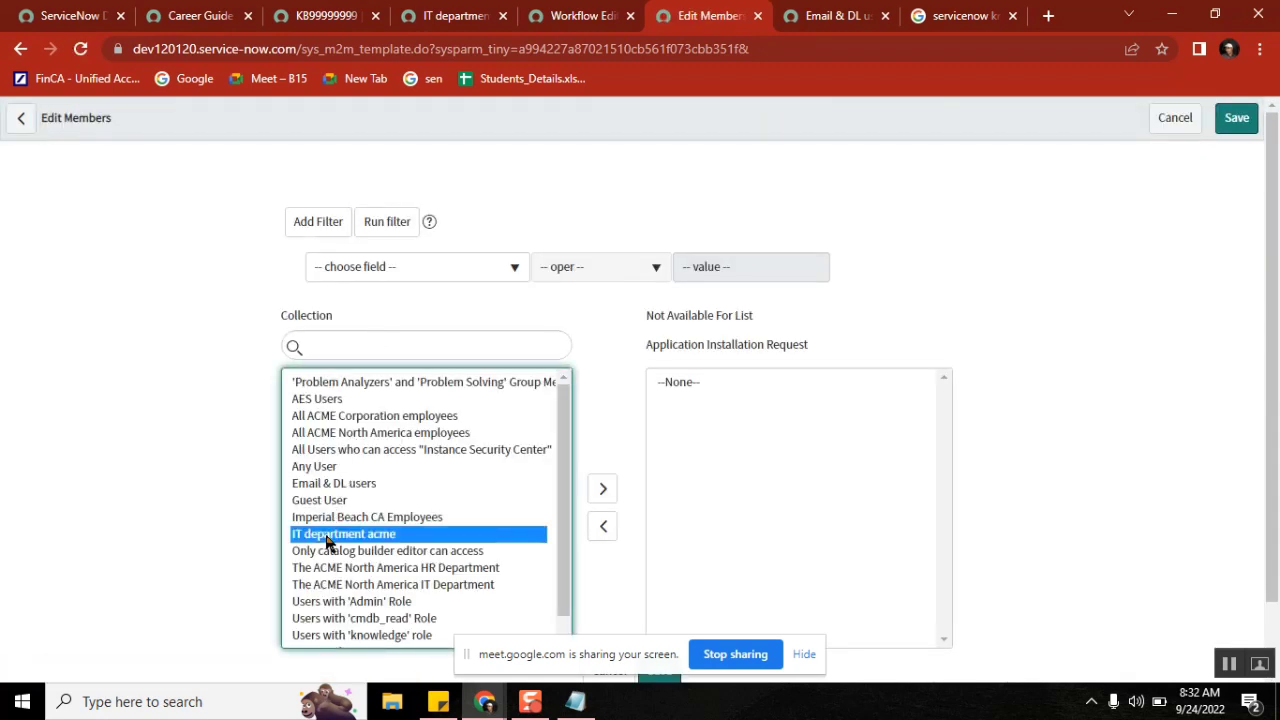
pyautogui.click(1236, 118)
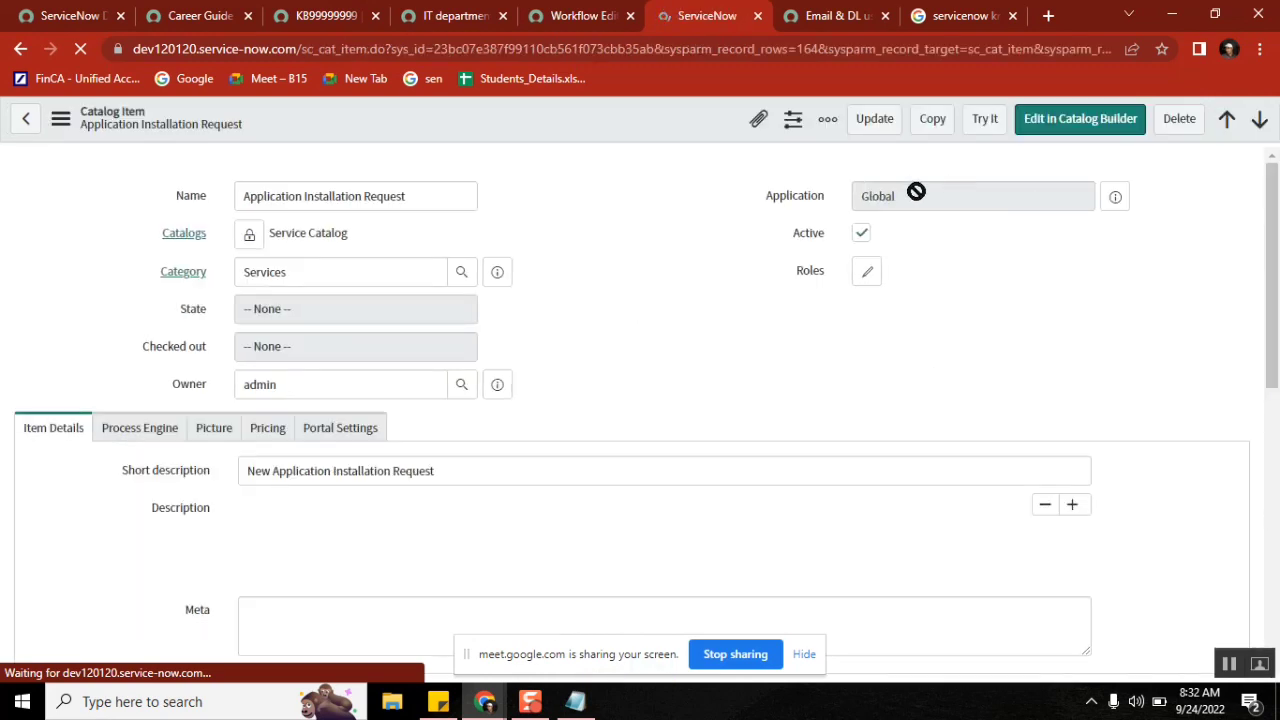
pyautogui.rightClick(645, 121)
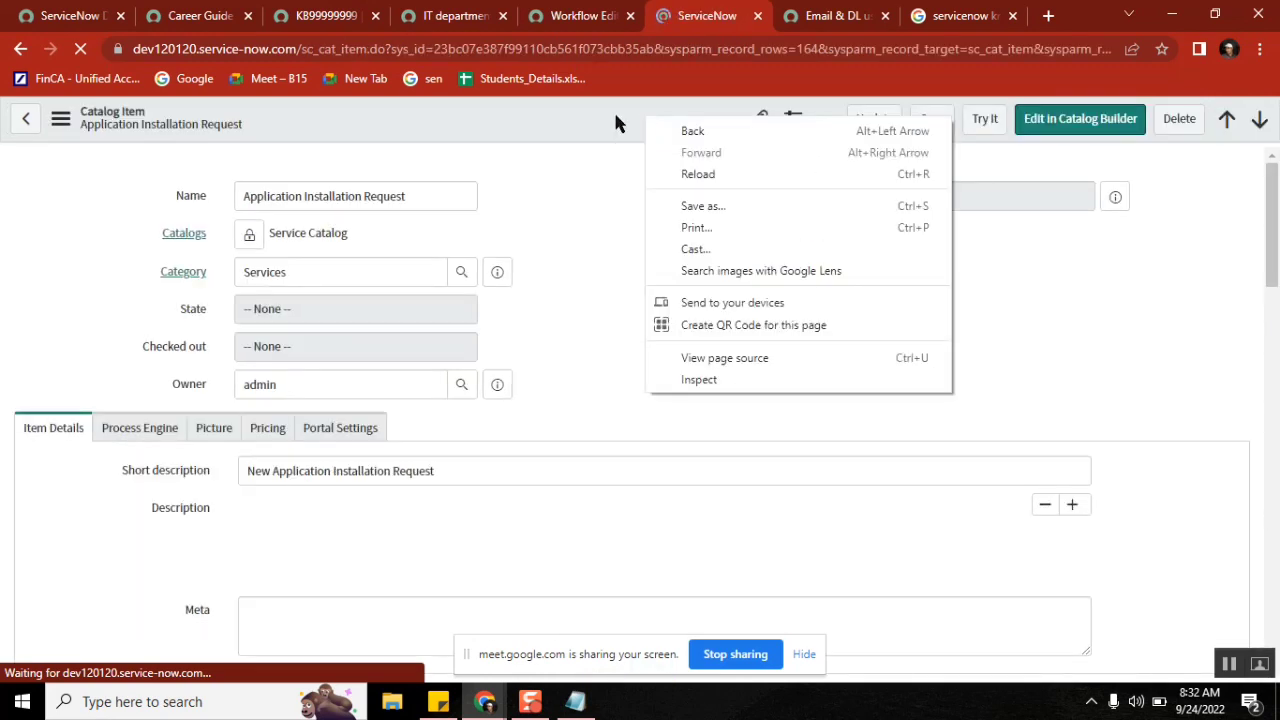
pyautogui.click(565, 121)
pyautogui.rightClick(566, 115)
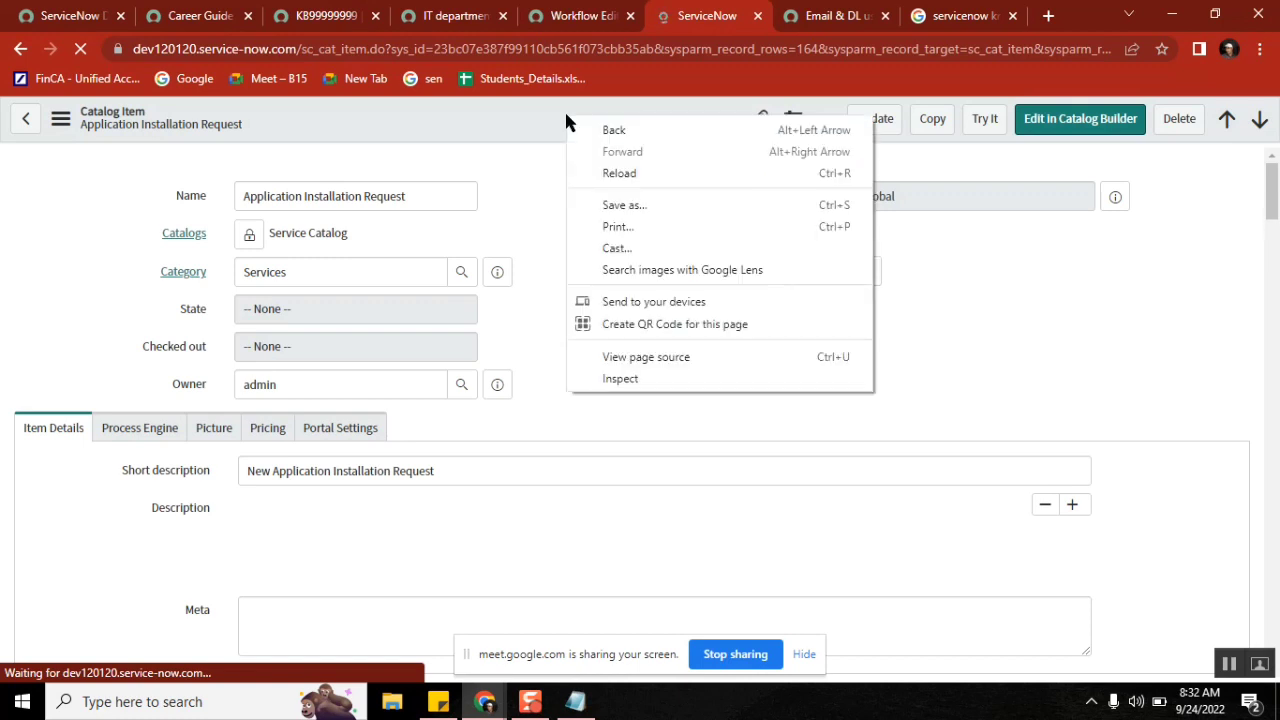
pyautogui.click(1046, 350)
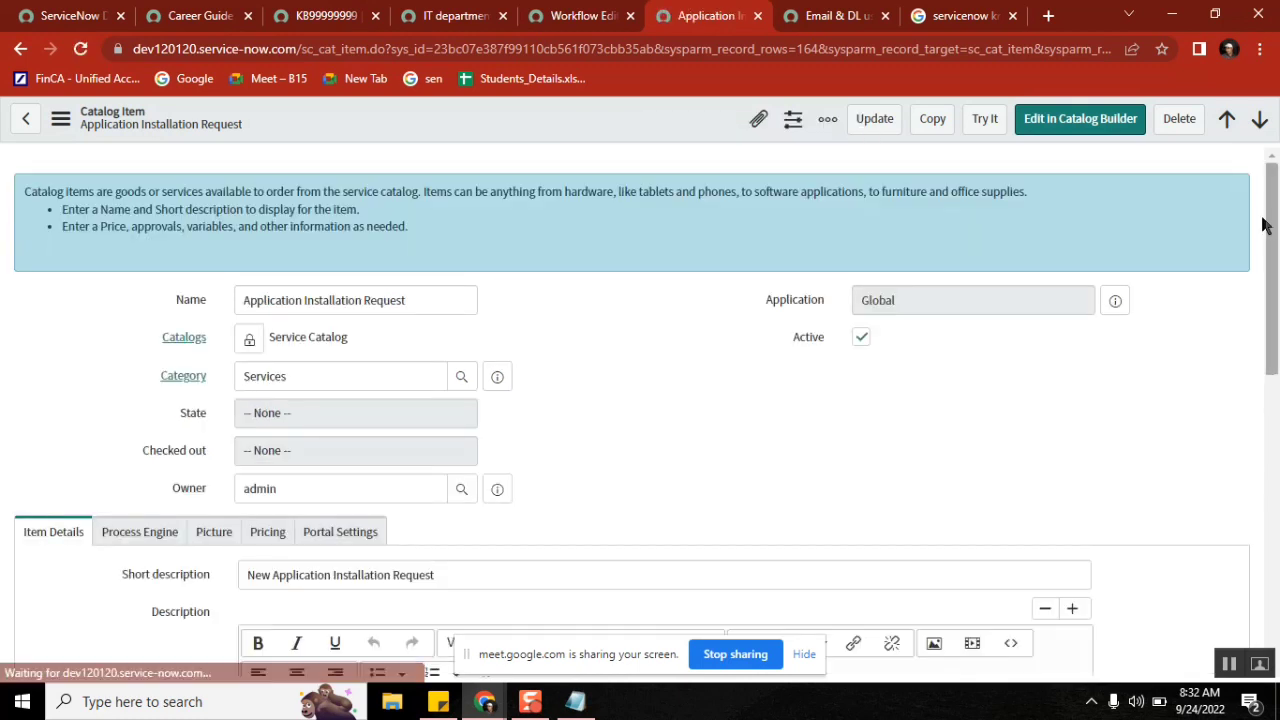
# - Open "IT department acme" from the item's Not Available For list in a new tab and compare the record with the catalog item
pyautogui.moveTo(1268, 223); pyautogui.dragTo(1268, 515)
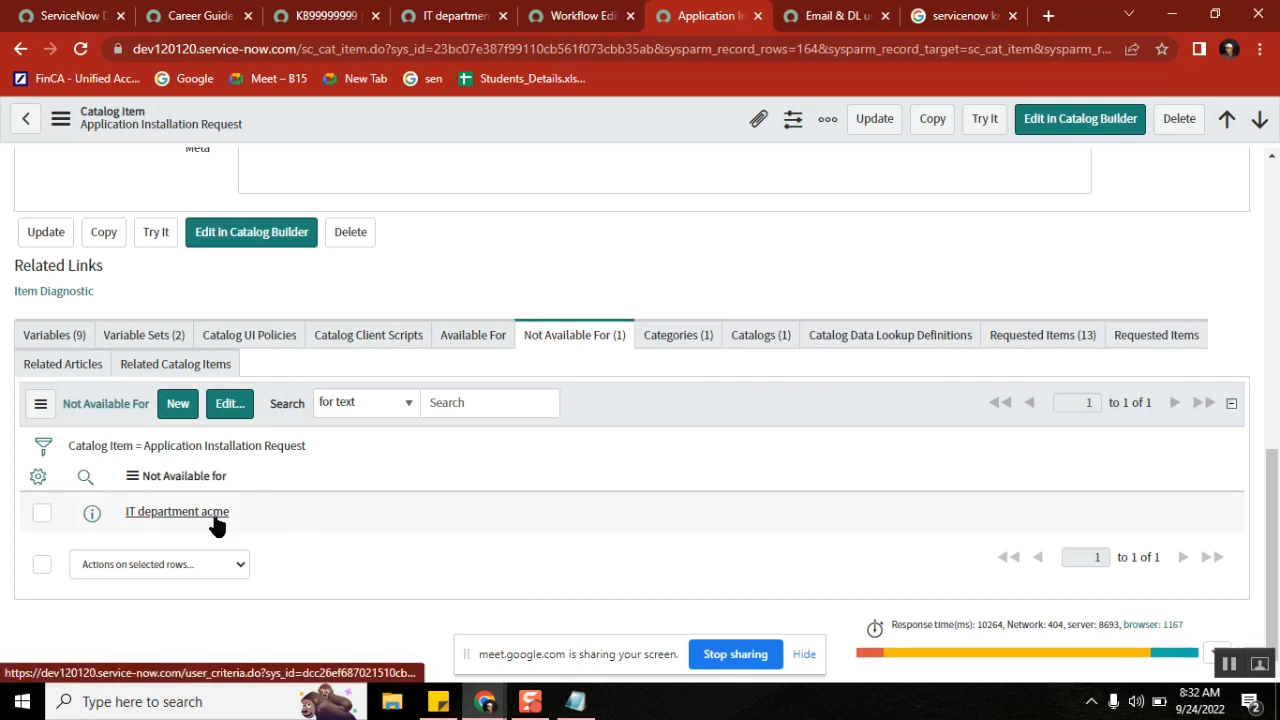
pyautogui.middleClick(177, 511)
pyautogui.click(720, 15)
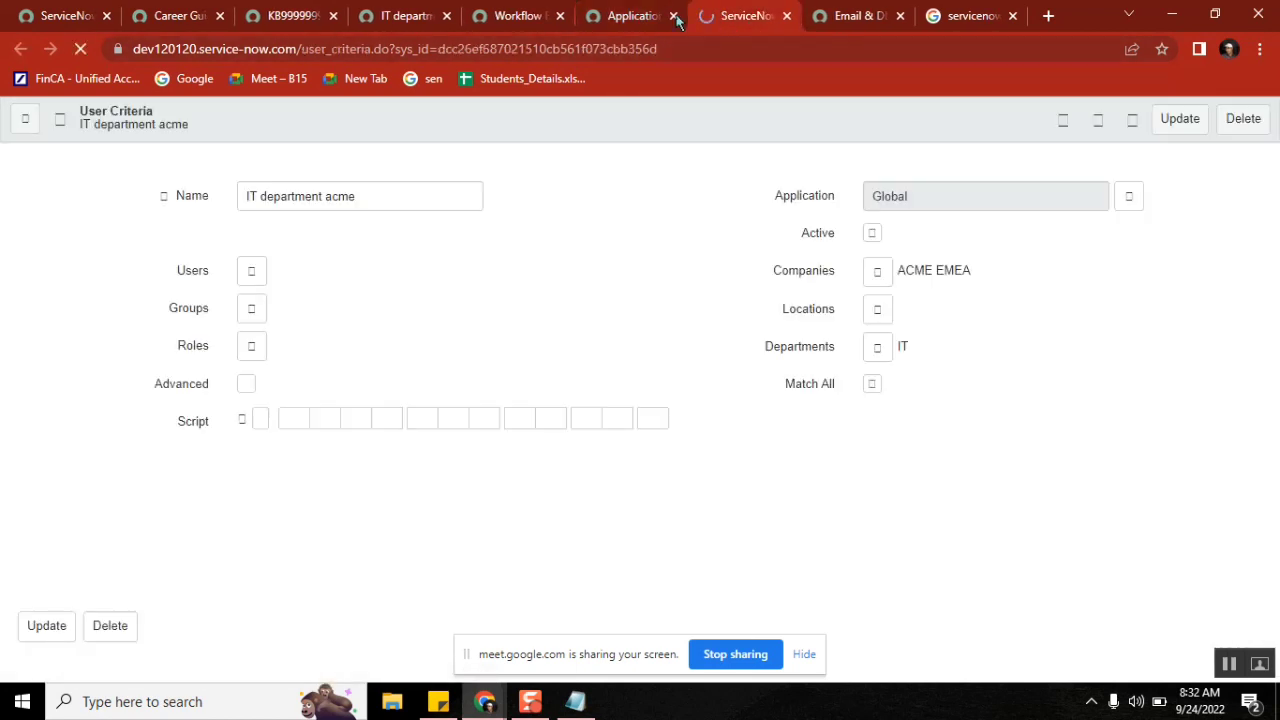
pyautogui.click(634, 17)
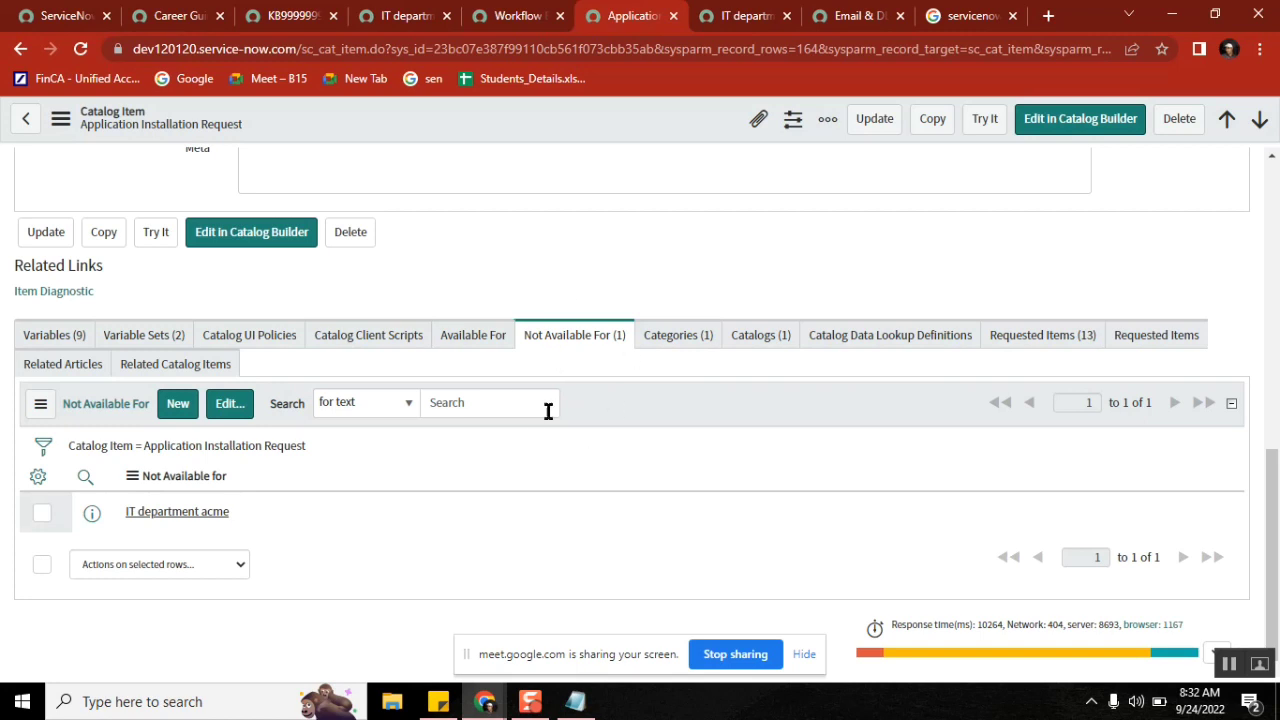
pyautogui.click(740, 16)
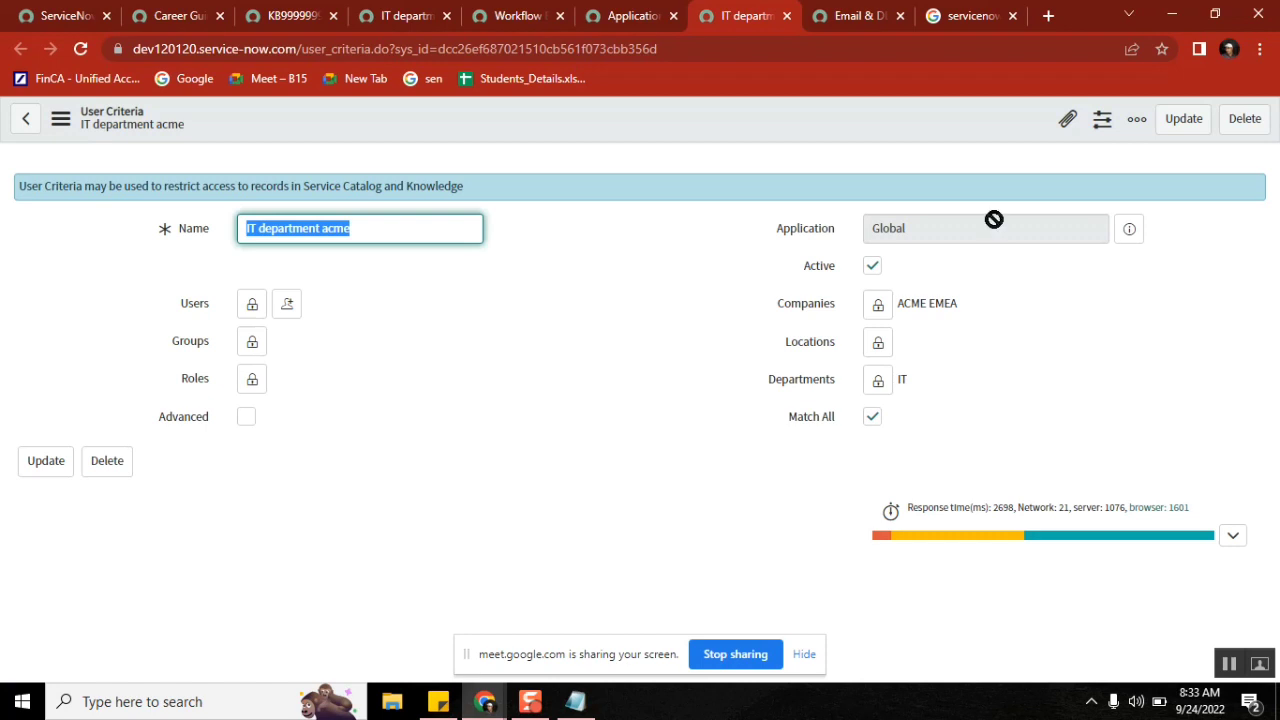
# - Turn off Match All on the "IT department acme" criteria and highlight its company and department values
pyautogui.click(876, 419)
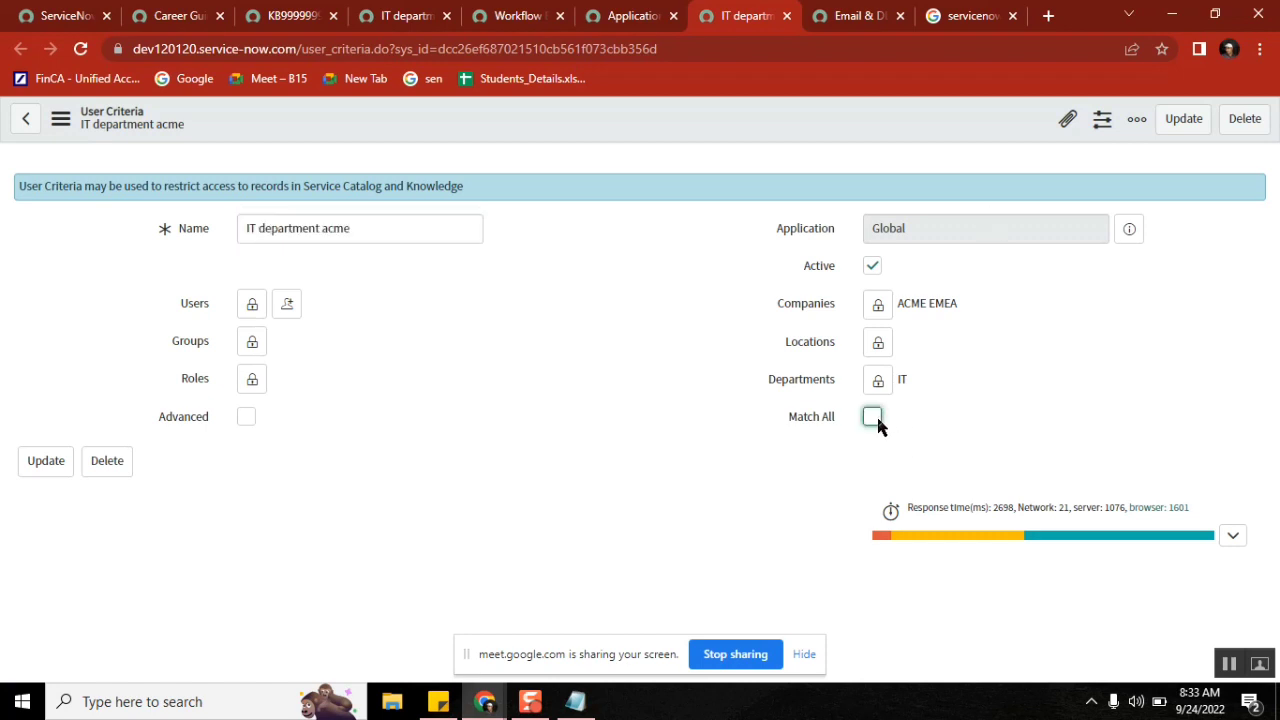
pyautogui.doubleClick(905, 303)
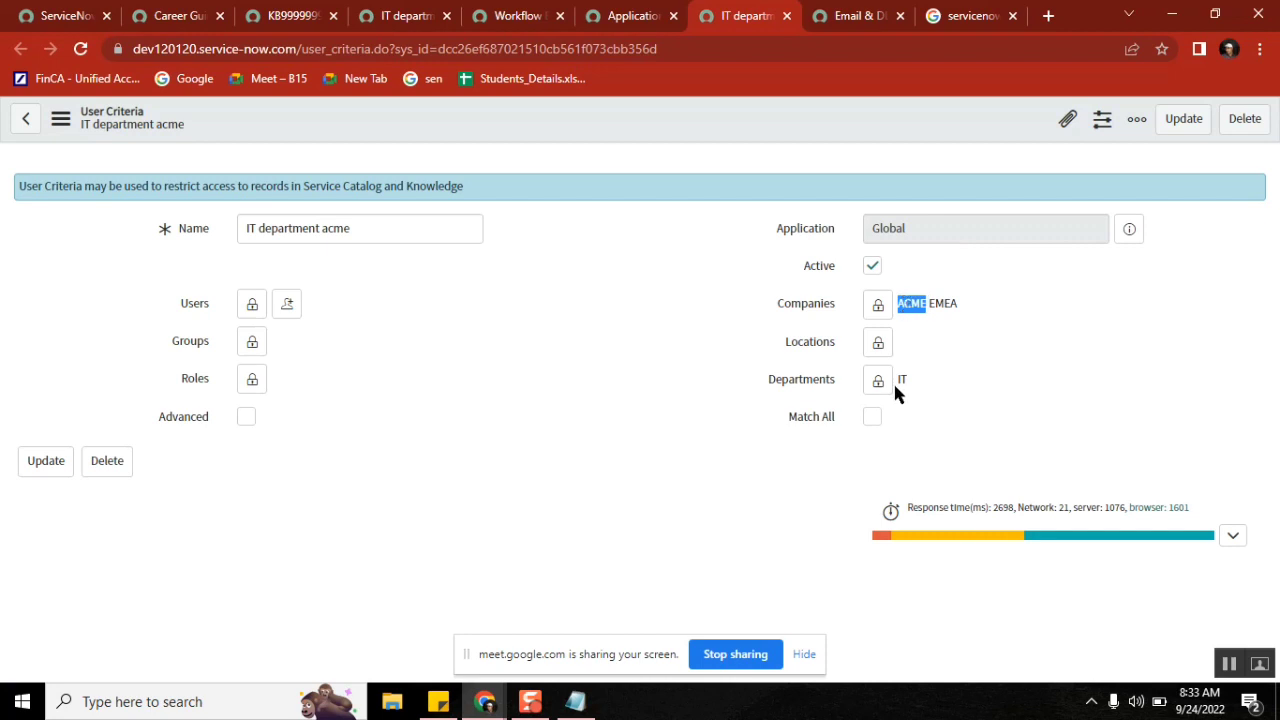
pyautogui.doubleClick(900, 380)
pyautogui.doubleClick(931, 302)
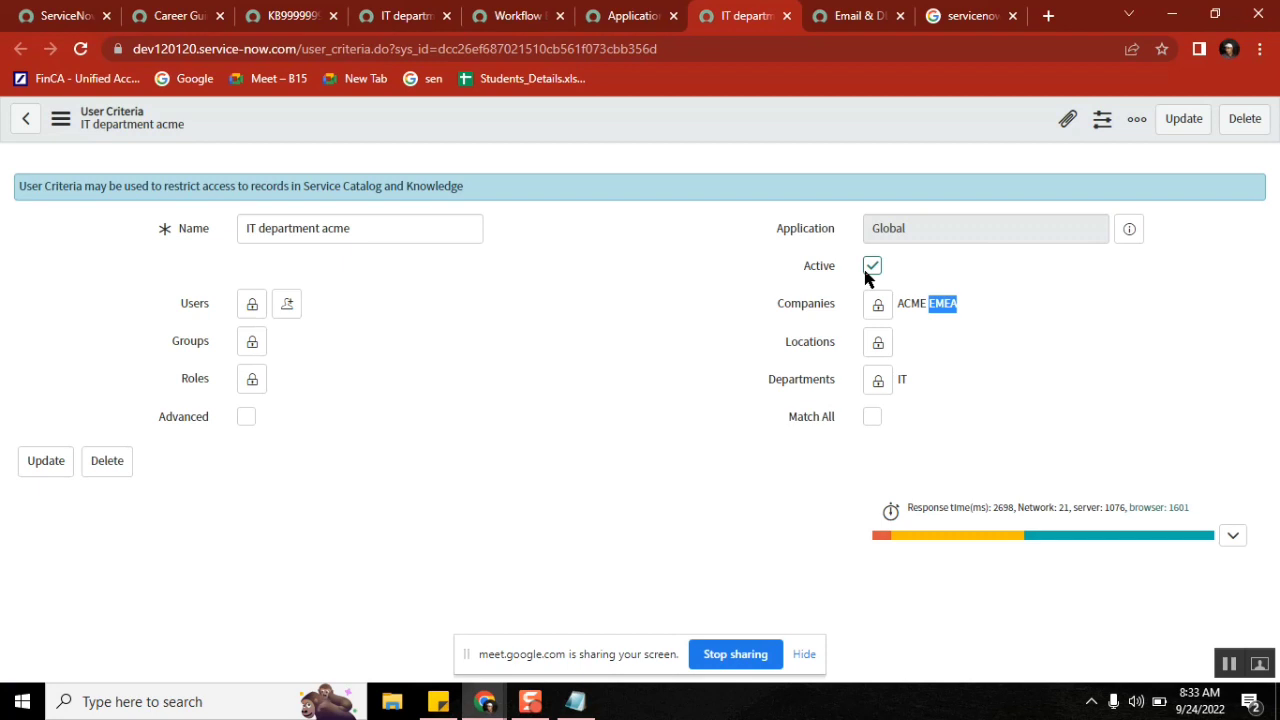
# - Review the Notepad notes on access control of catalogs through user criteria and return to the "Email & DL users" criteria record
pyautogui.click(955, 16)
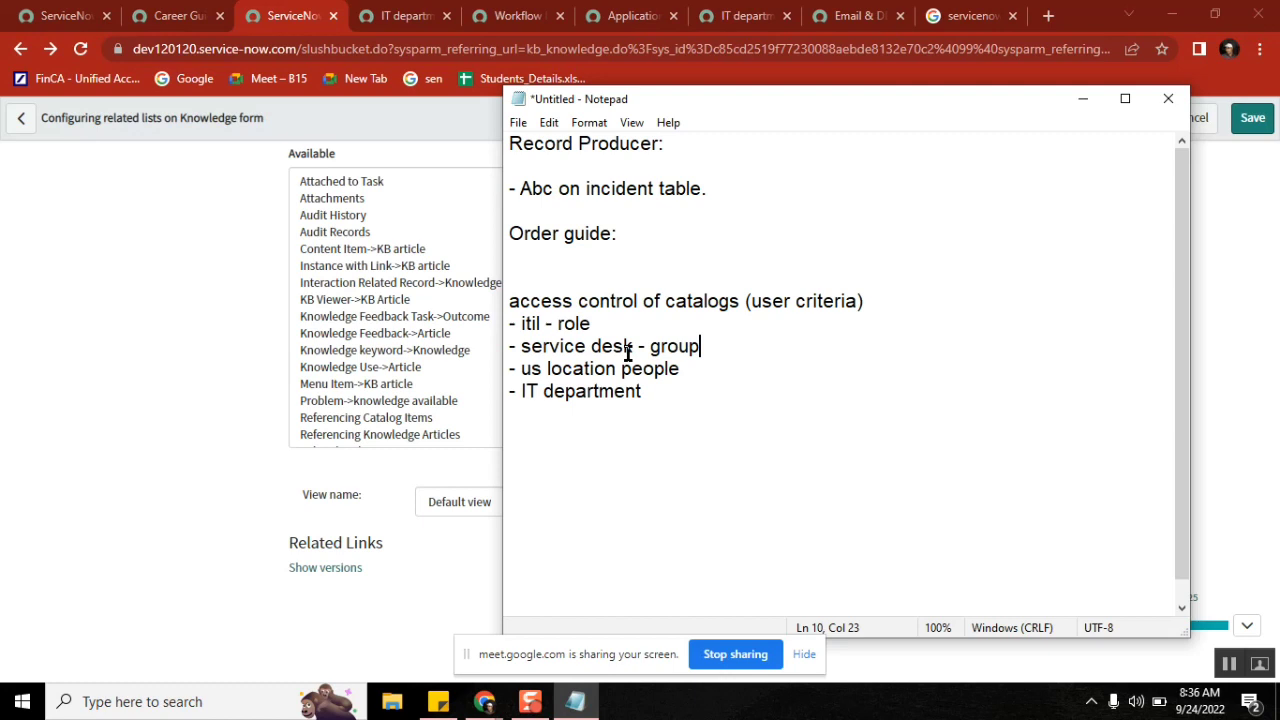
pyautogui.doubleClick(535, 318)
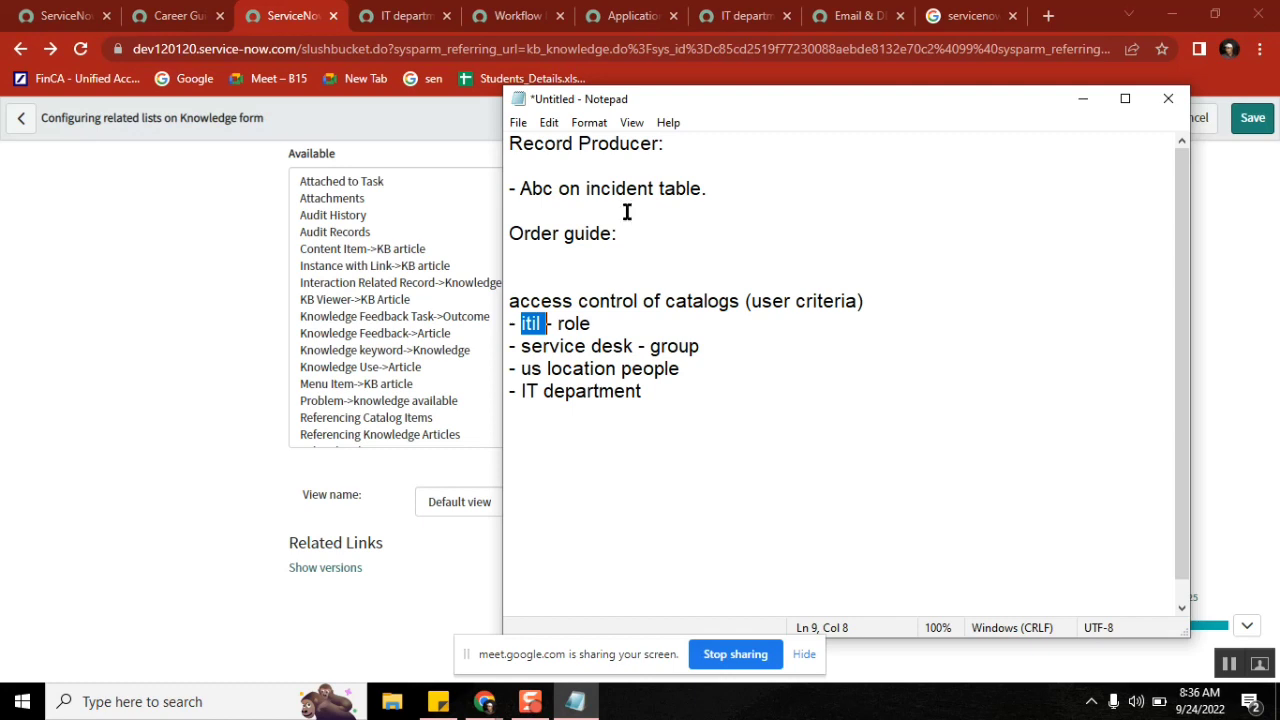
pyautogui.doubleClick(766, 310)
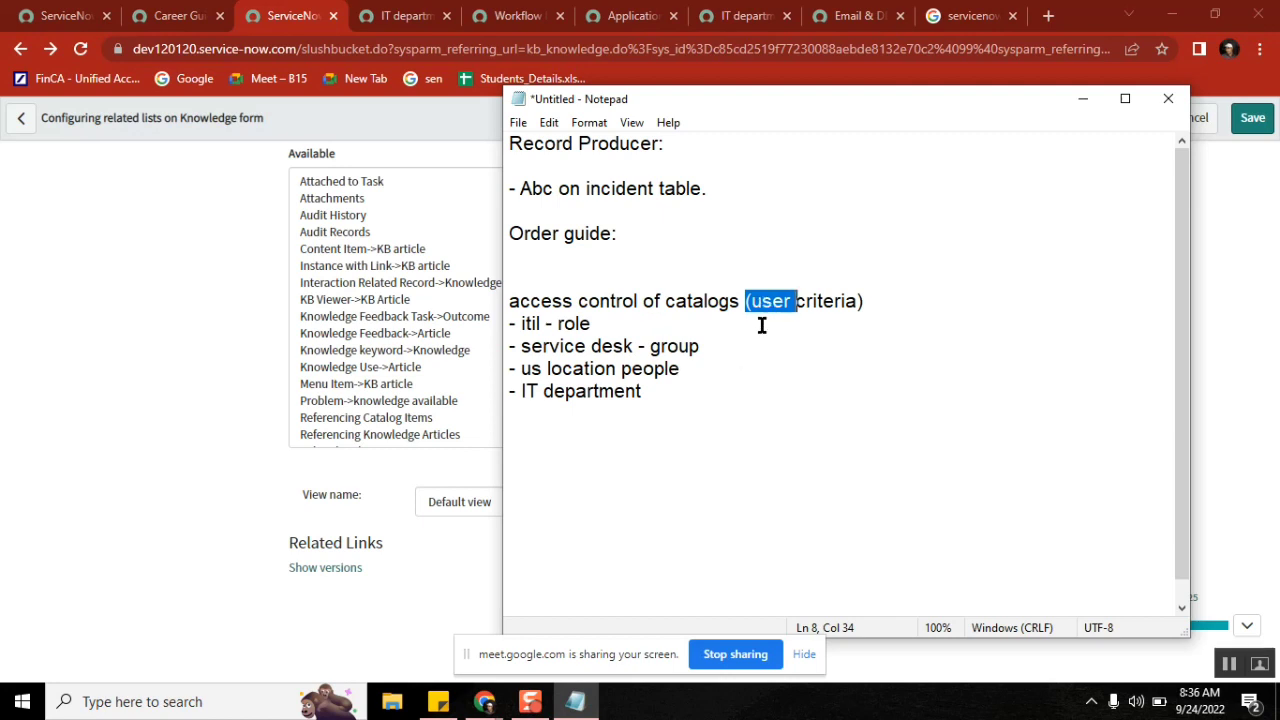
pyautogui.doubleClick(820, 313)
pyautogui.doubleClick(845, 298)
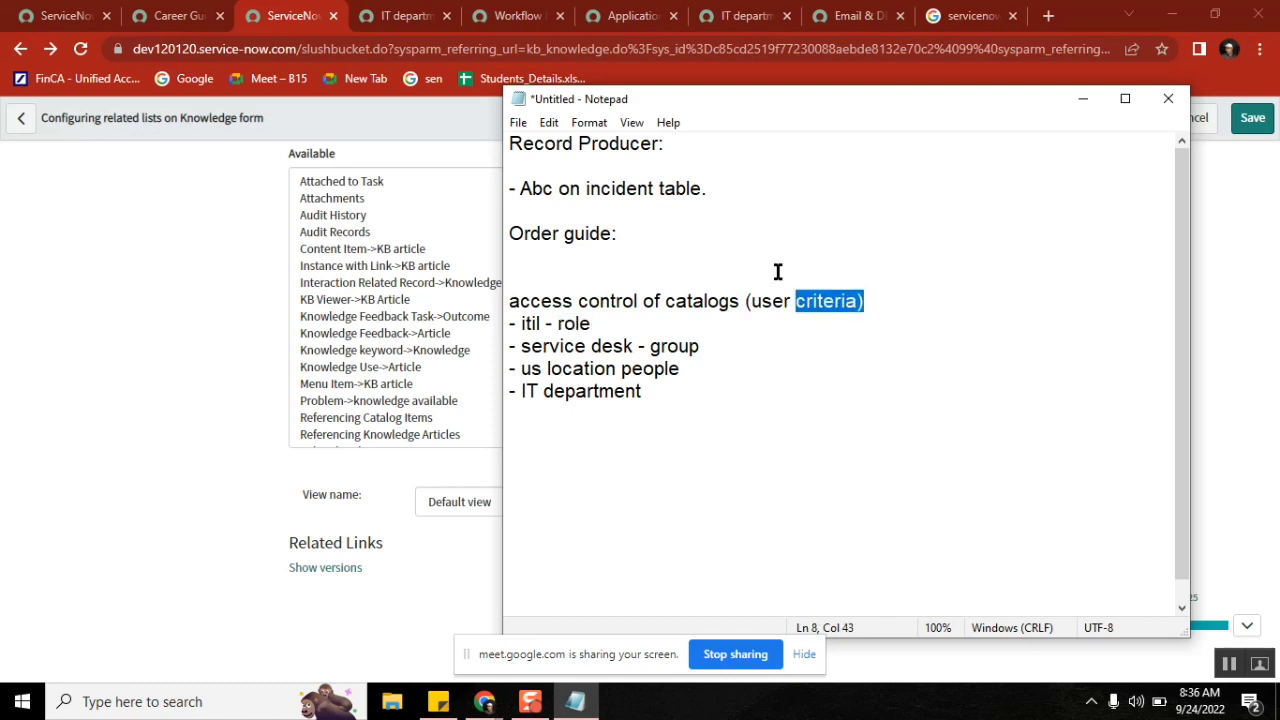
pyautogui.click(825, 14)
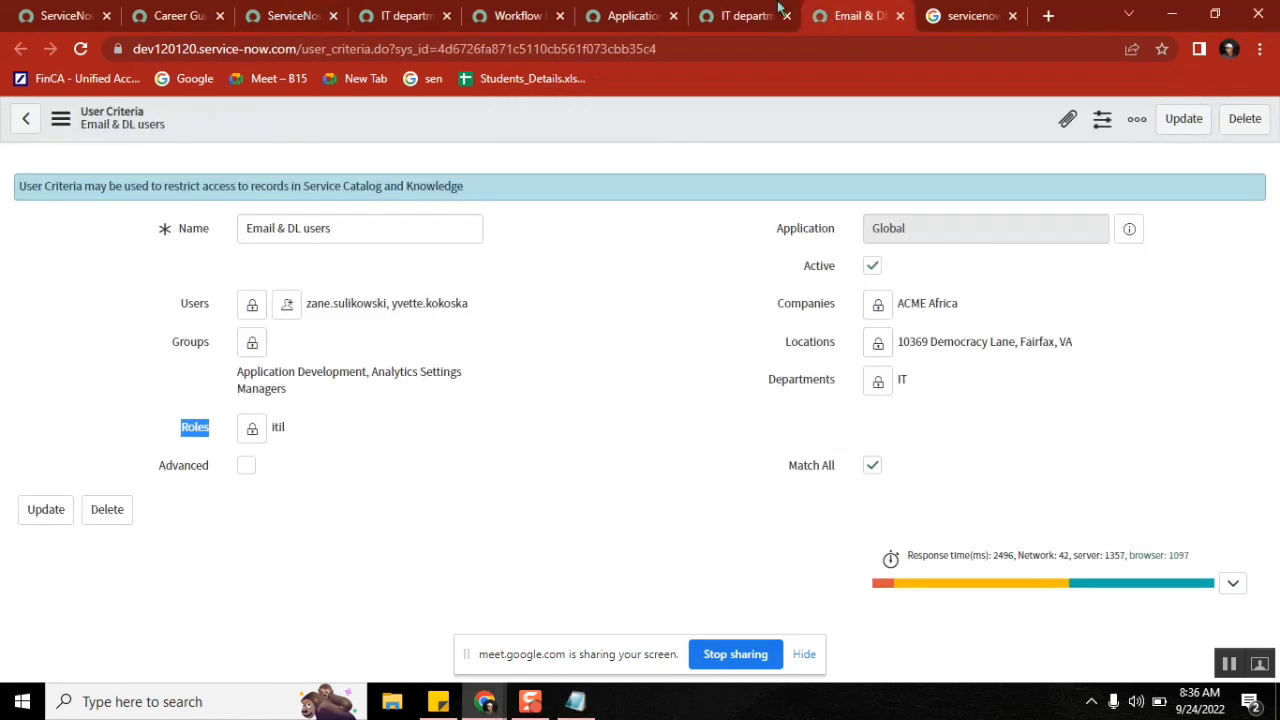